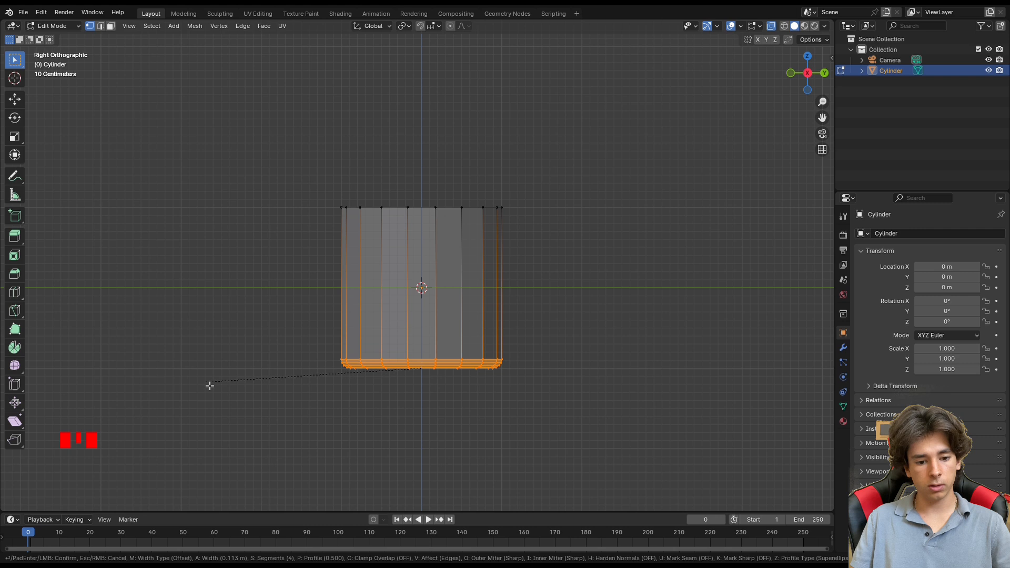
Bevel the cylinder's bottom edge with a width of about 0.14 m and 4 segments, and save the file
click(207, 386)
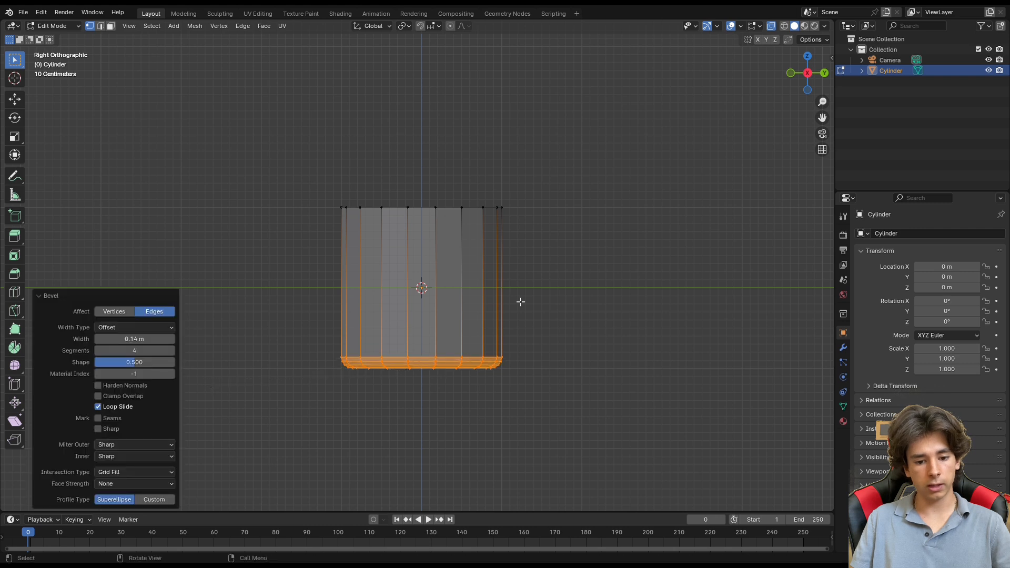
click(542, 300)
key(ctrl+s)
key(Tab)
key(Tab)
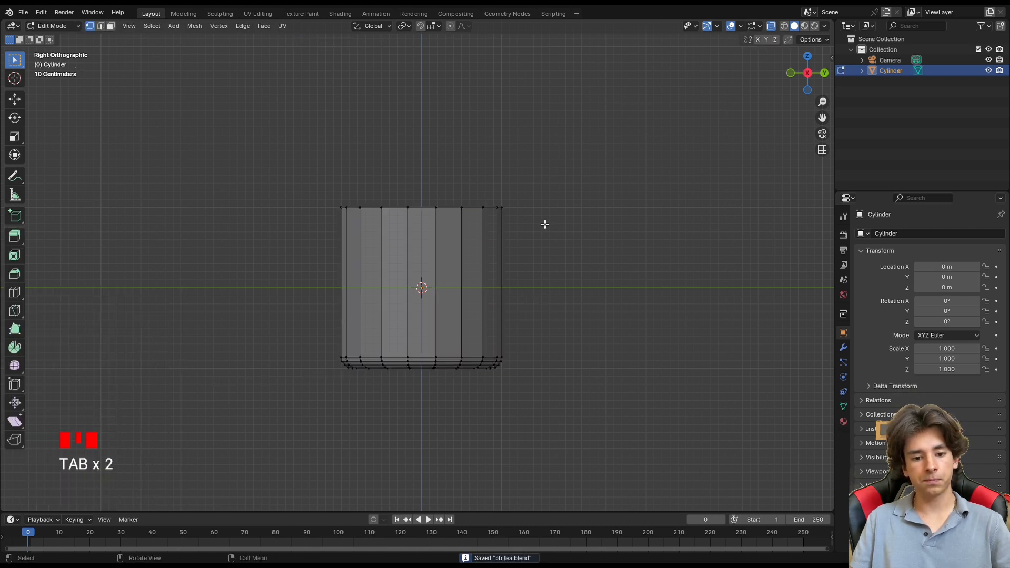
Raise the cylinder's top ring of vertices about 1 m along the Z axis
drag(563, 235, 269, 189)
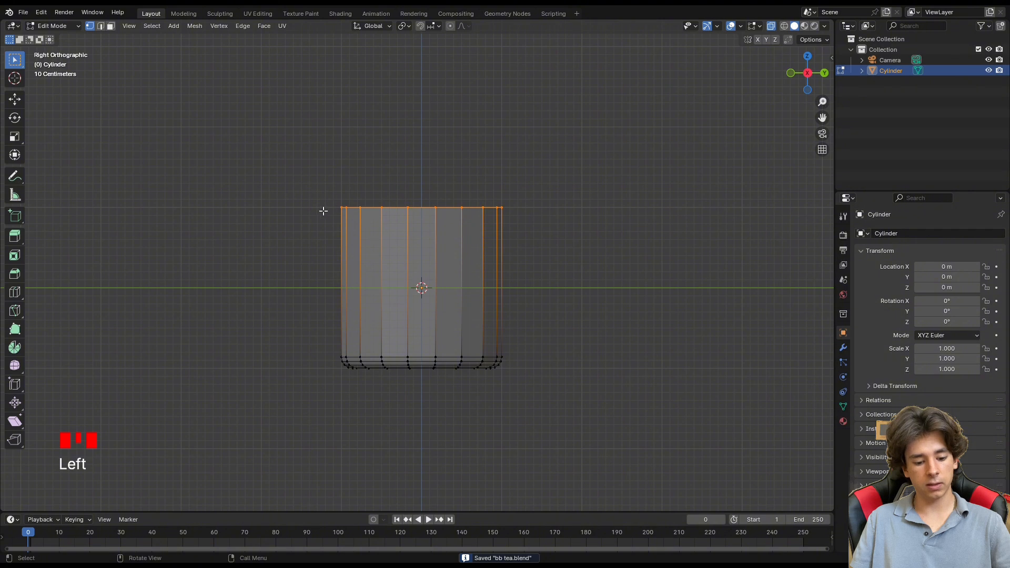
key(g)
key(z)
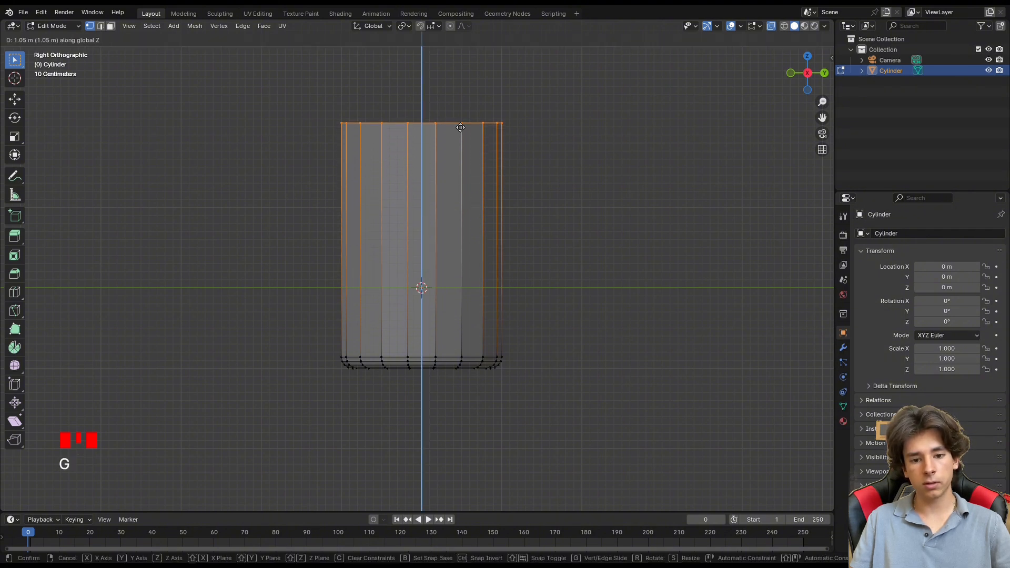
click(461, 130)
Scale the cylinder's top ring outward by about 1.14 to taper the cup, and save the file
key(s)
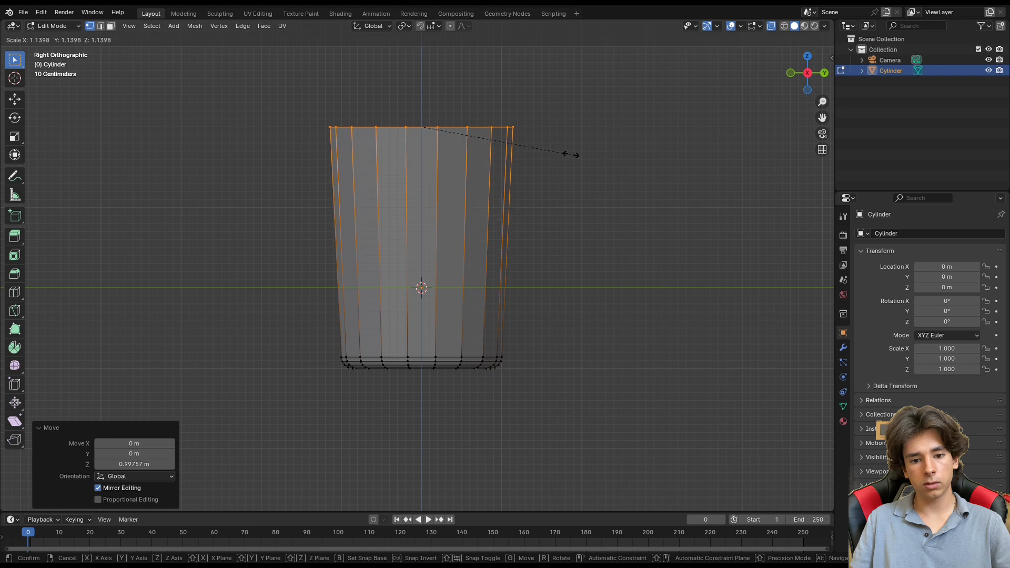
click(573, 155)
key(Tab)
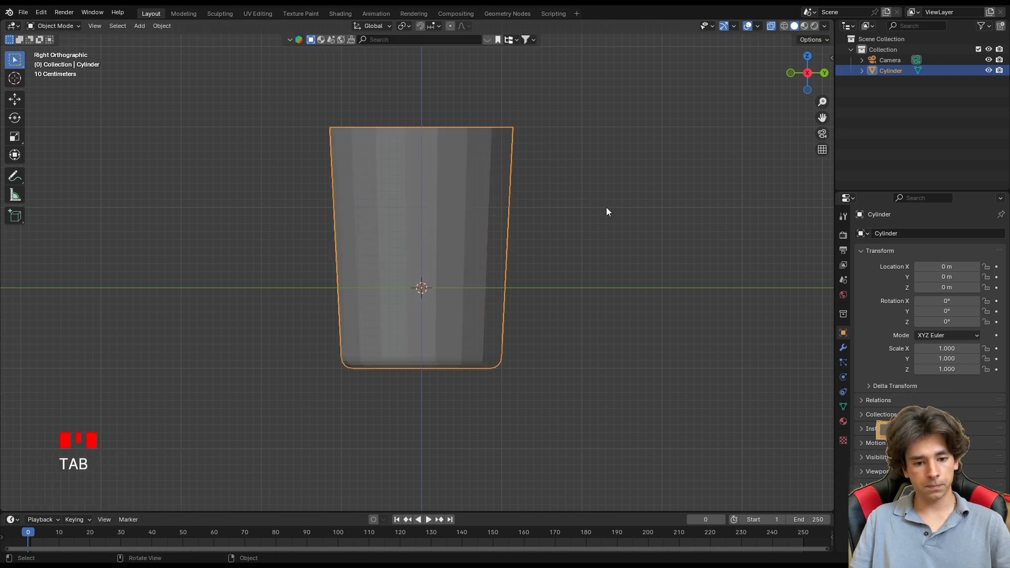
key(ctrl+s)
Delete the cylinder's top face so the cup is open
middle_drag(606, 211, 581, 244)
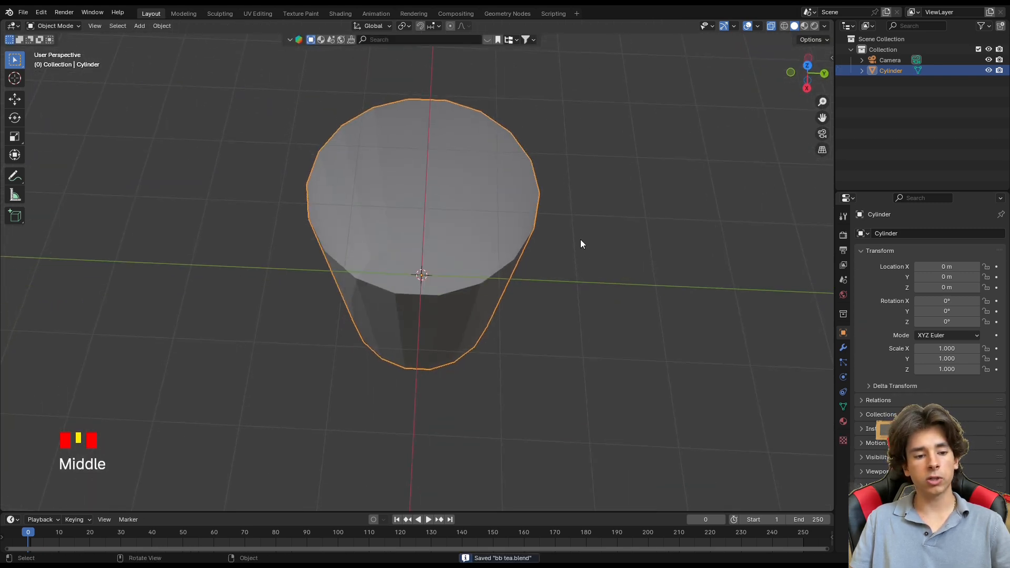
key(Tab)
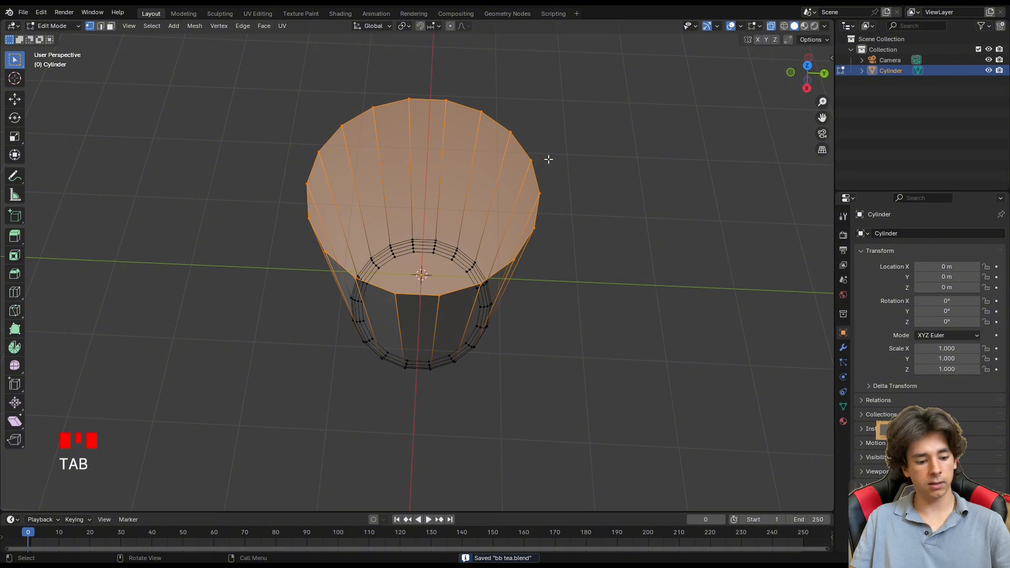
key(3)
click(410, 187)
click(410, 197)
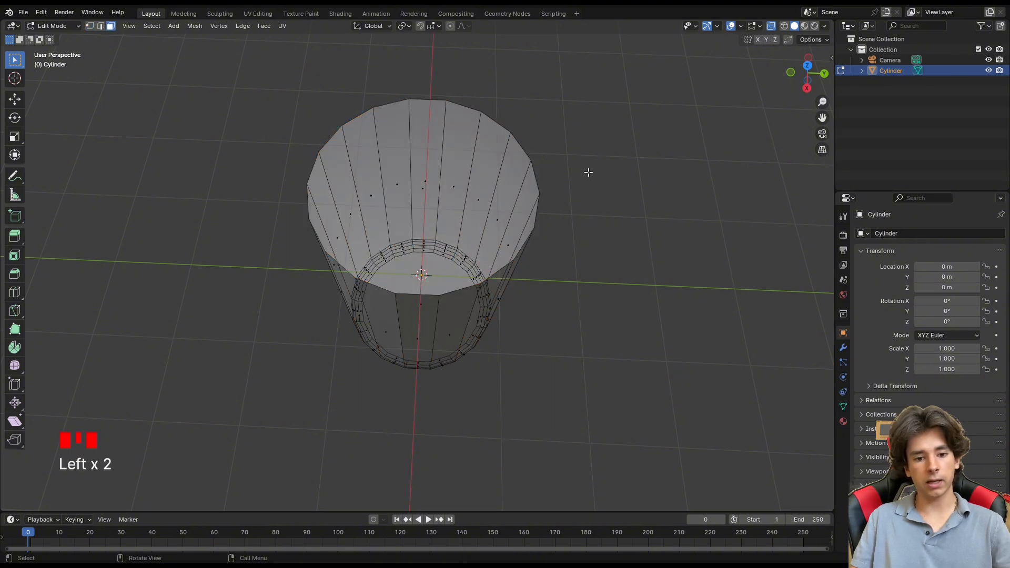
click(431, 192)
key(x)
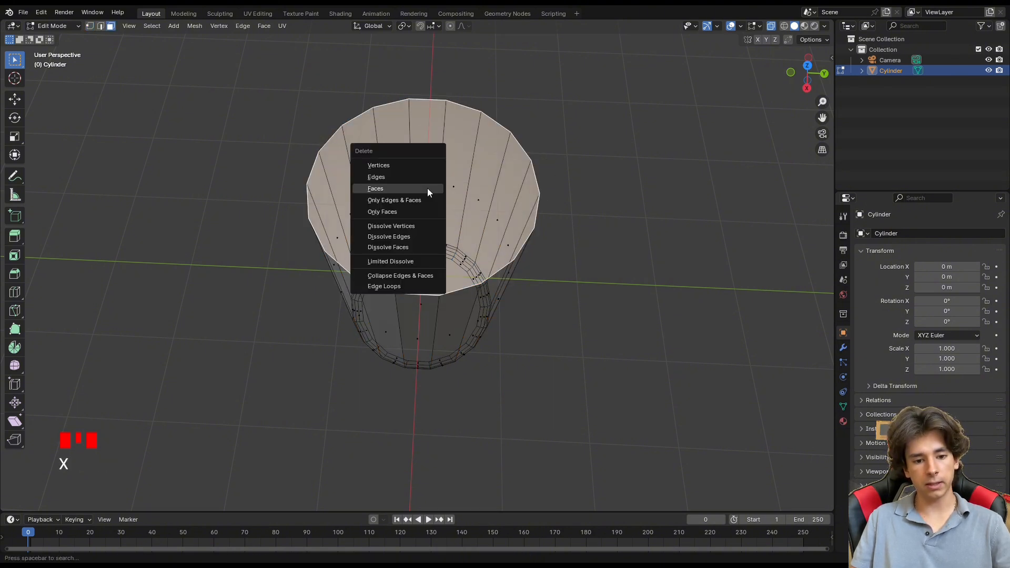
click(427, 188)
key(Tab)
Add a UV sphere with 18 segments, 18 rings and 1 m radius, and raise it about 2.14 m along Z
middle_drag(616, 276, 611, 200)
click(804, 74)
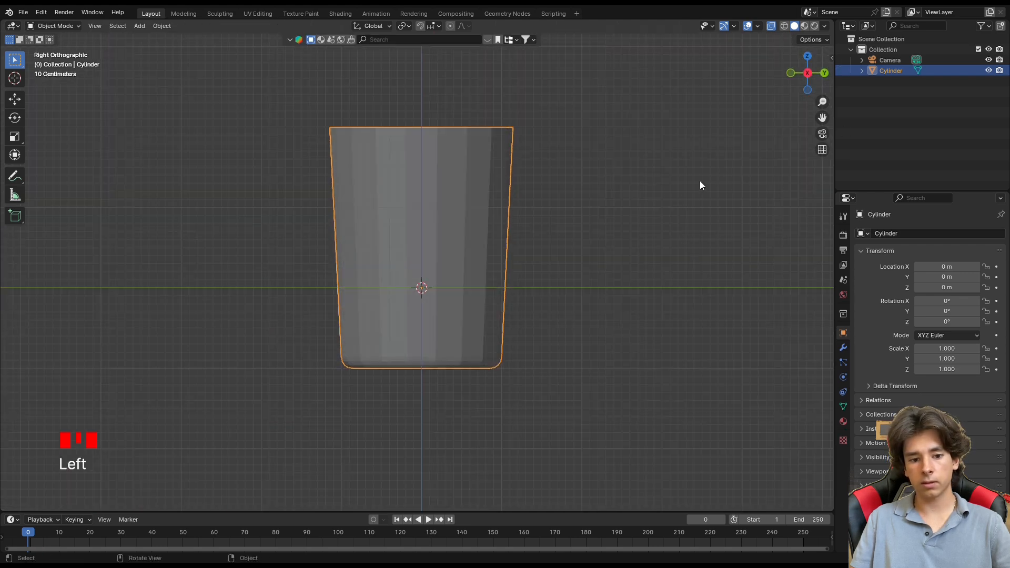
shift+middle_drag(598, 208, 618, 284)
key(shift+a)
mouse_move(622, 278)
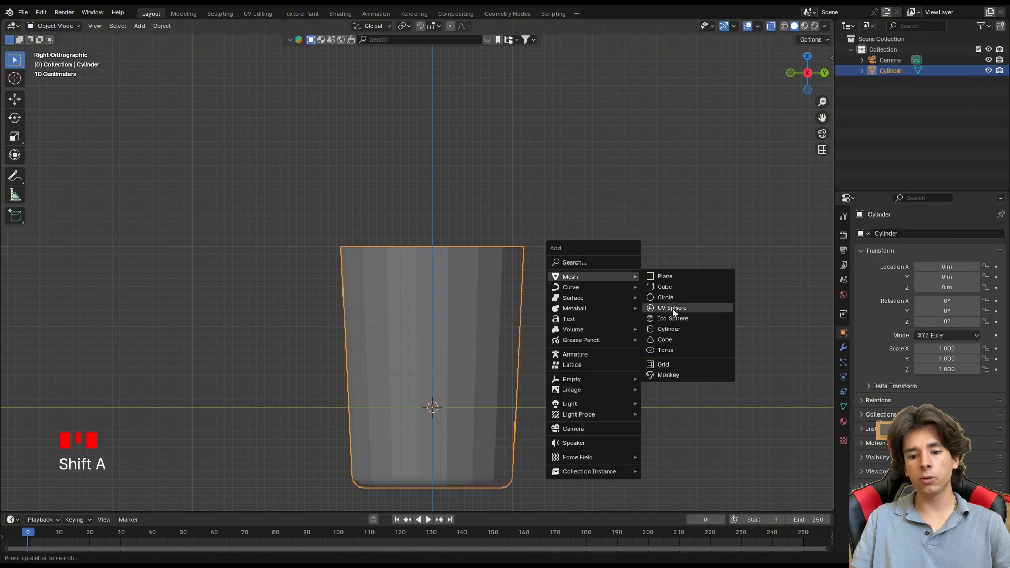
click(689, 308)
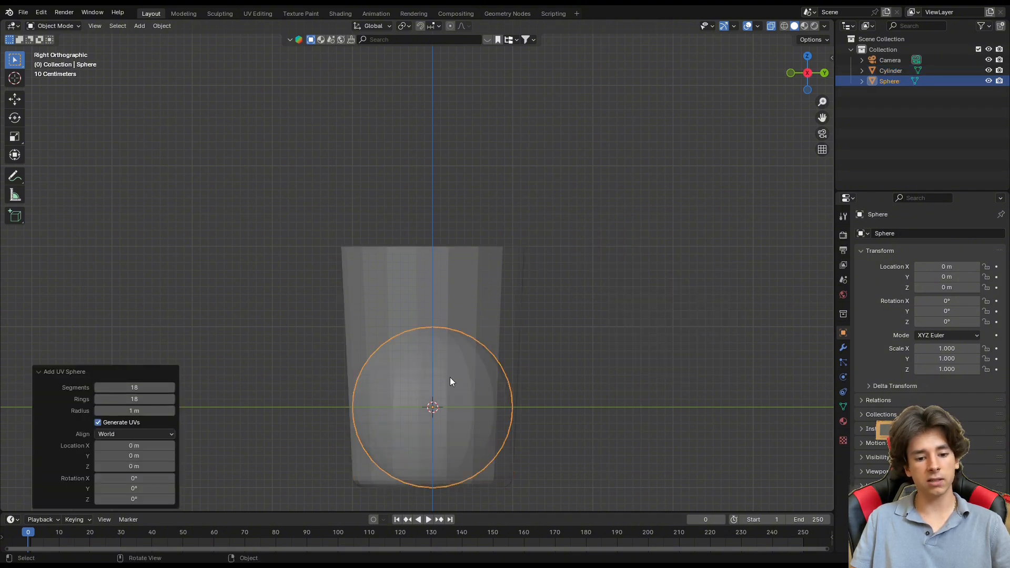
key(g)
key(z)
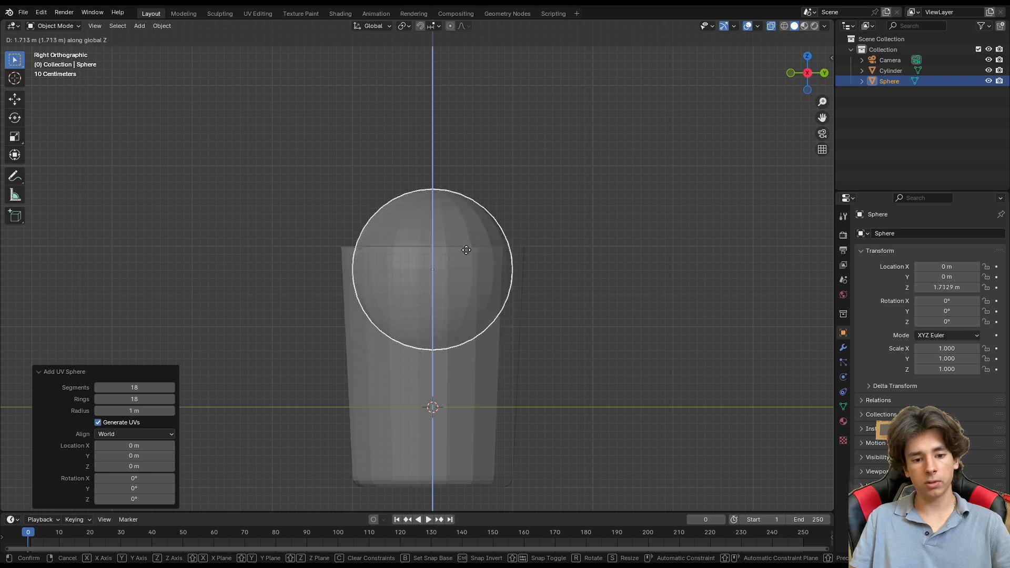
click(465, 219)
Delete the vertices of the sphere's lower half to leave a dome
key(Tab)
key(1)
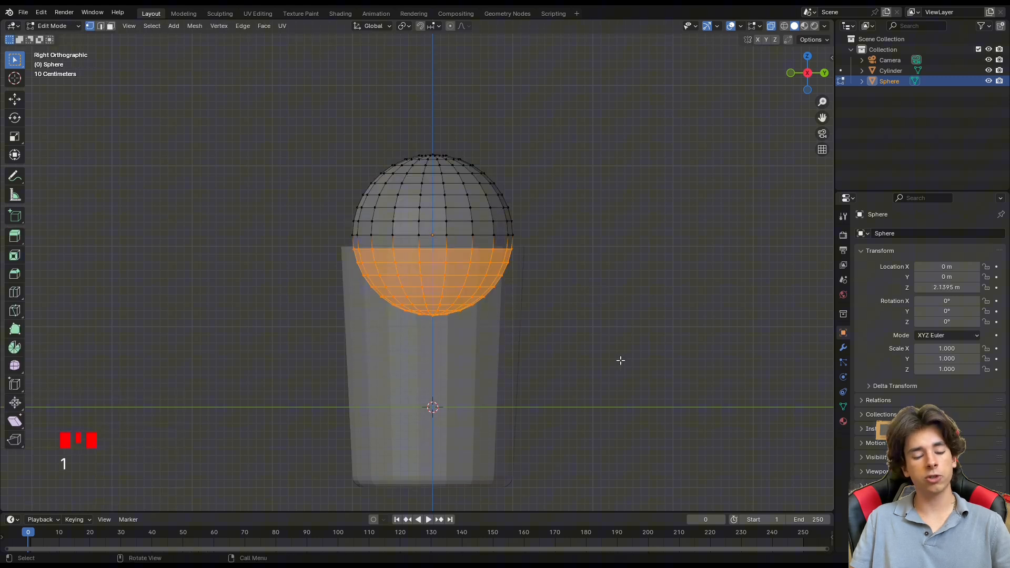
drag(635, 357, 305, 250)
right_click(452, 276)
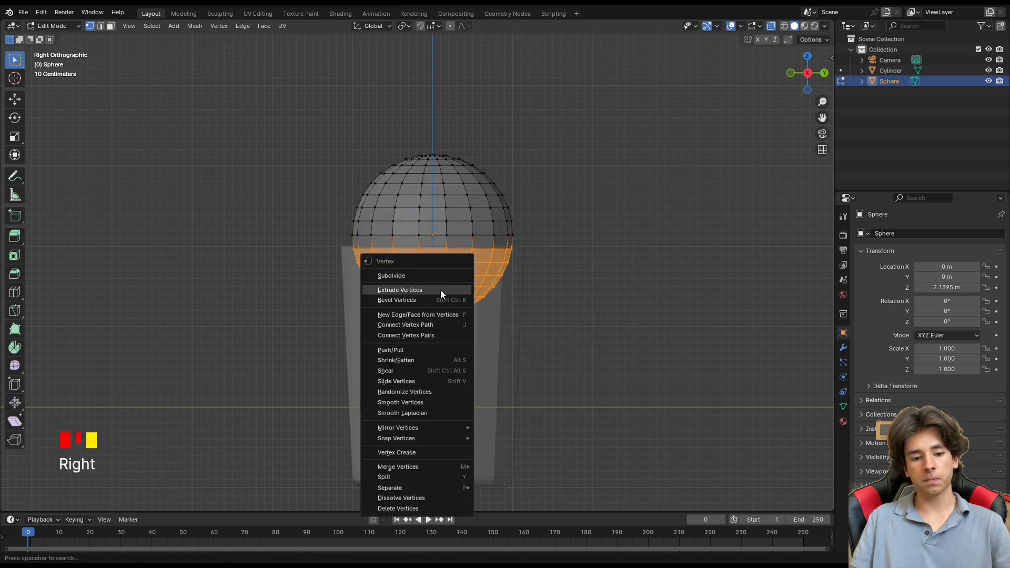
click(418, 508)
key(Tab)
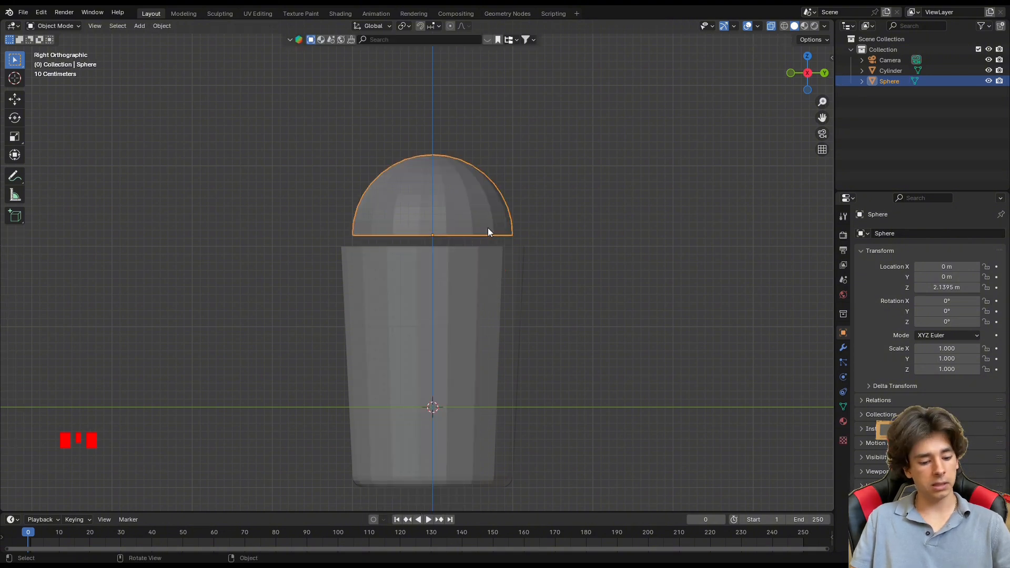
Scale the dome to about 1.135 to match the cup rim, lower it about 0.03 m, and save the file
key(s)
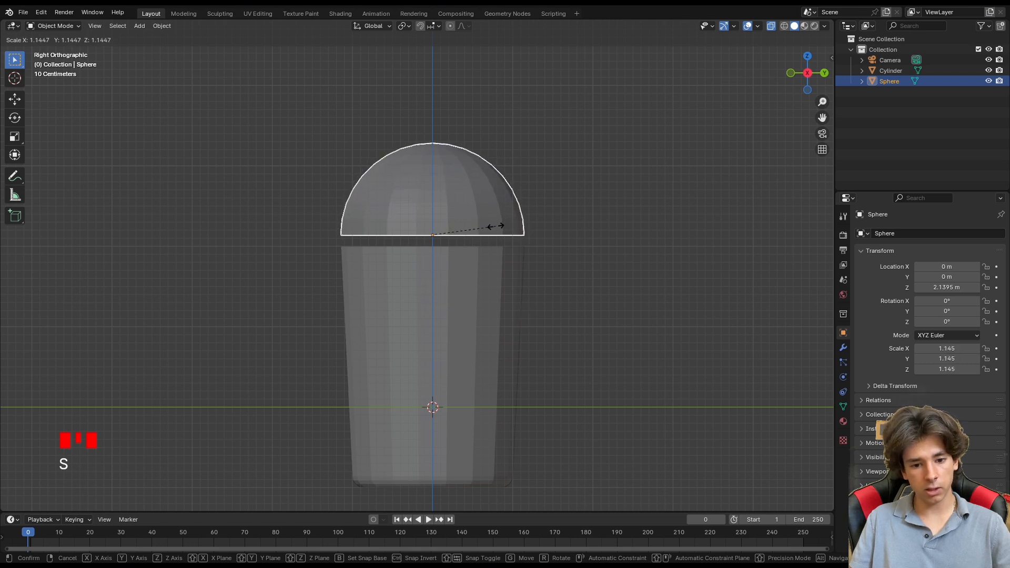
click(489, 226)
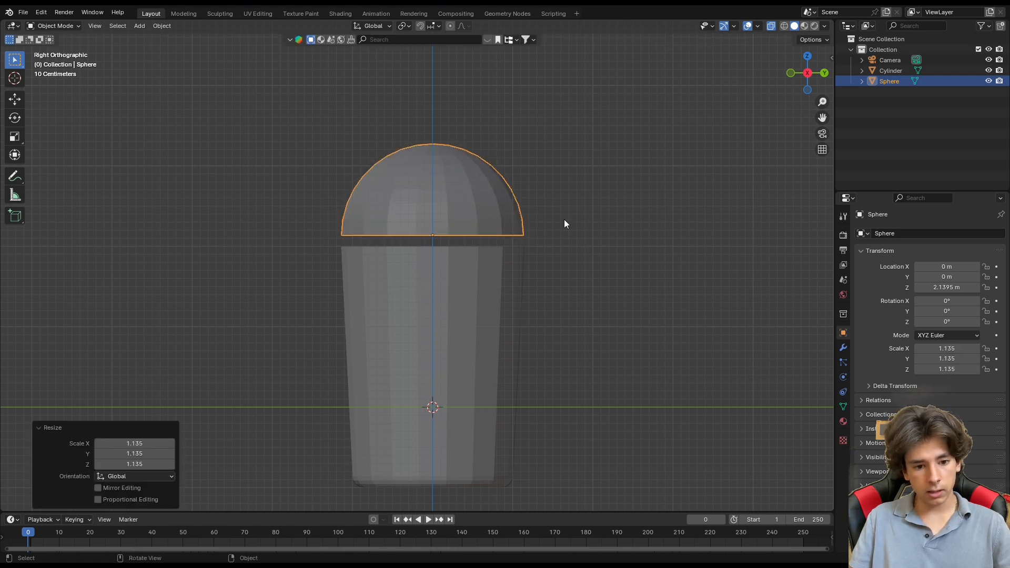
key(g)
key(z)
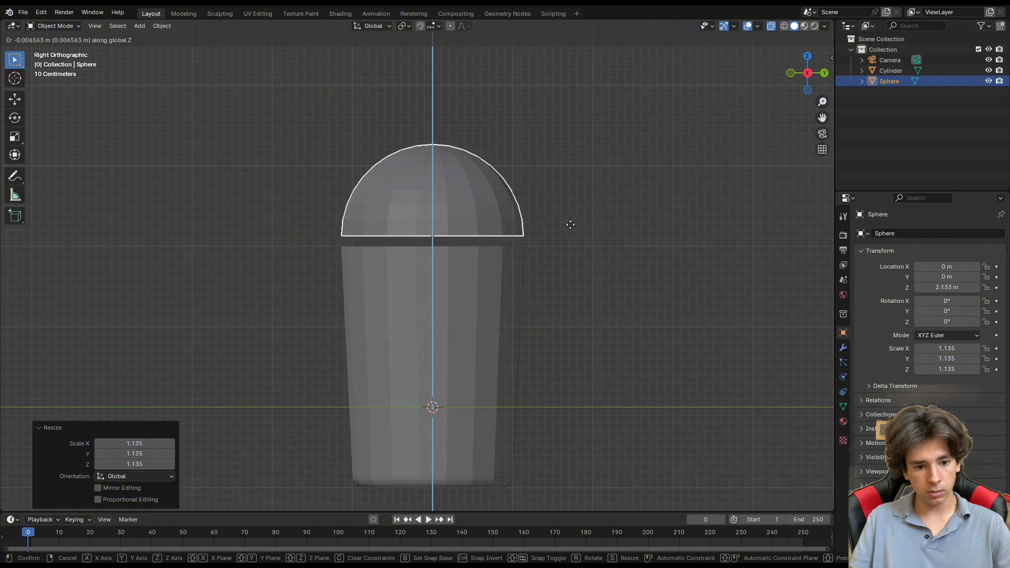
click(599, 222)
key(ctrl+s)
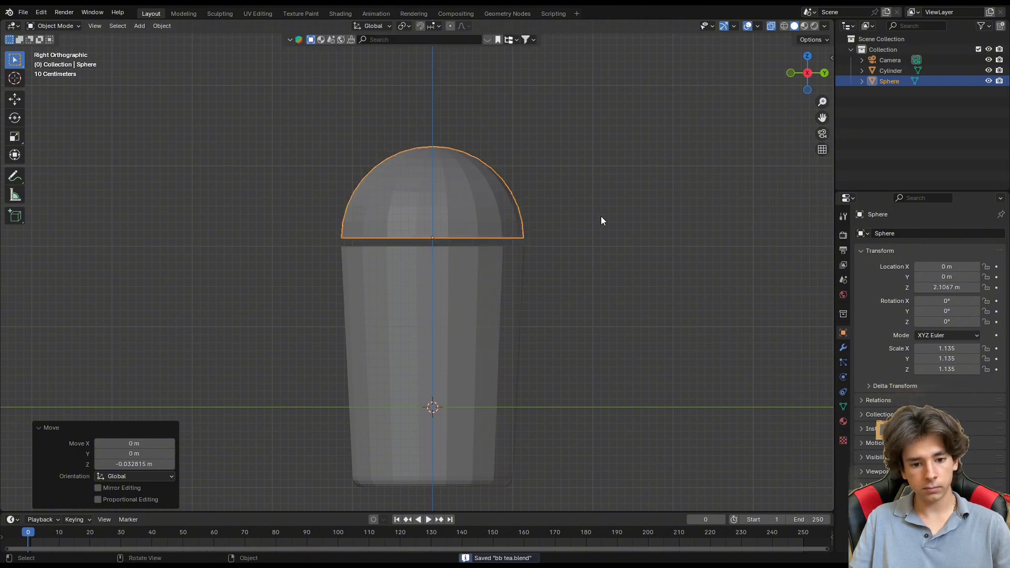
Delete the ring of faces around the dome's top pole to open a straw hole
key(Tab)
middle_drag(603, 219, 552, 241)
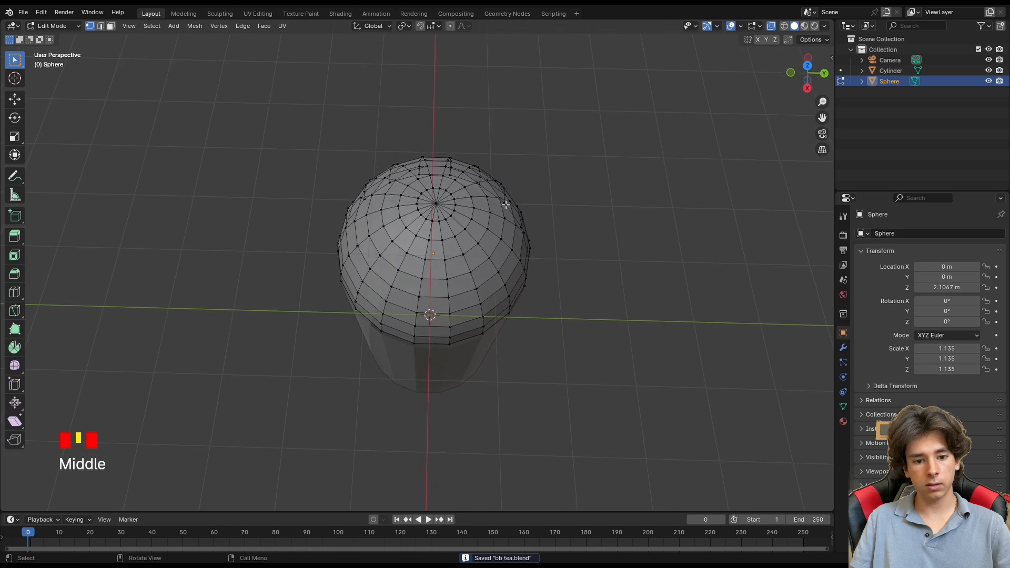
click(436, 204)
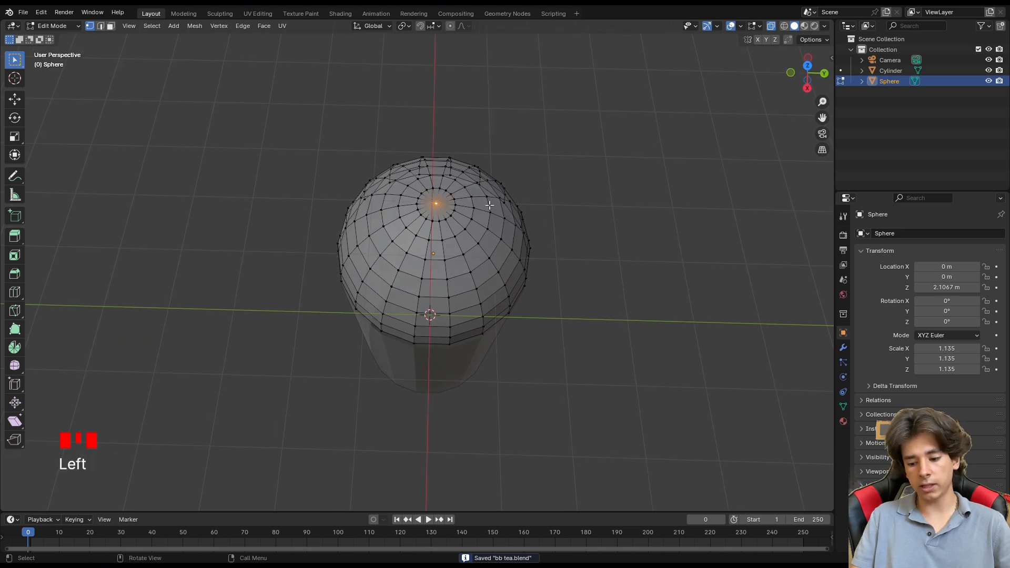
key(ctrl+KP_Add)
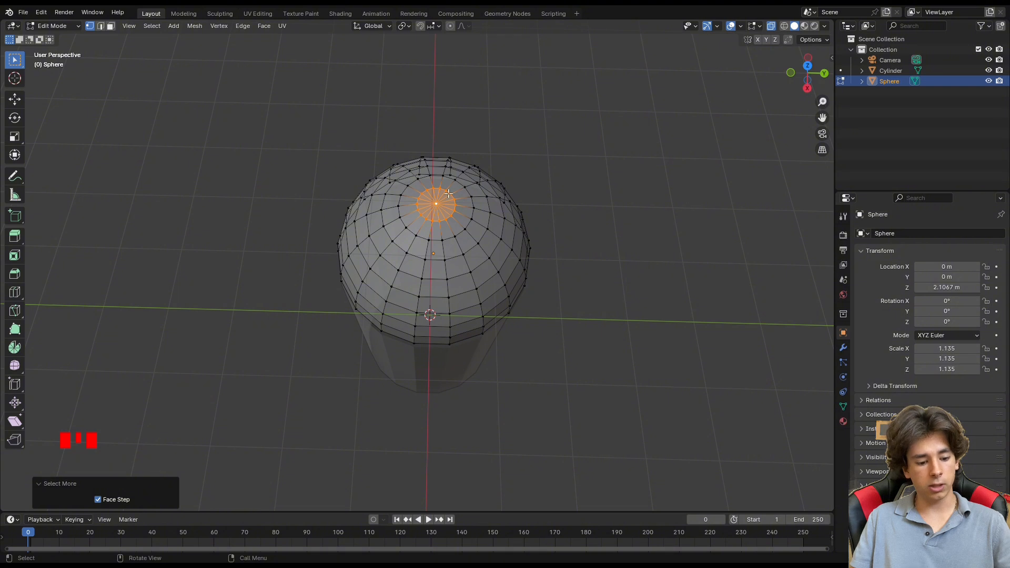
key(3)
right_click(438, 208)
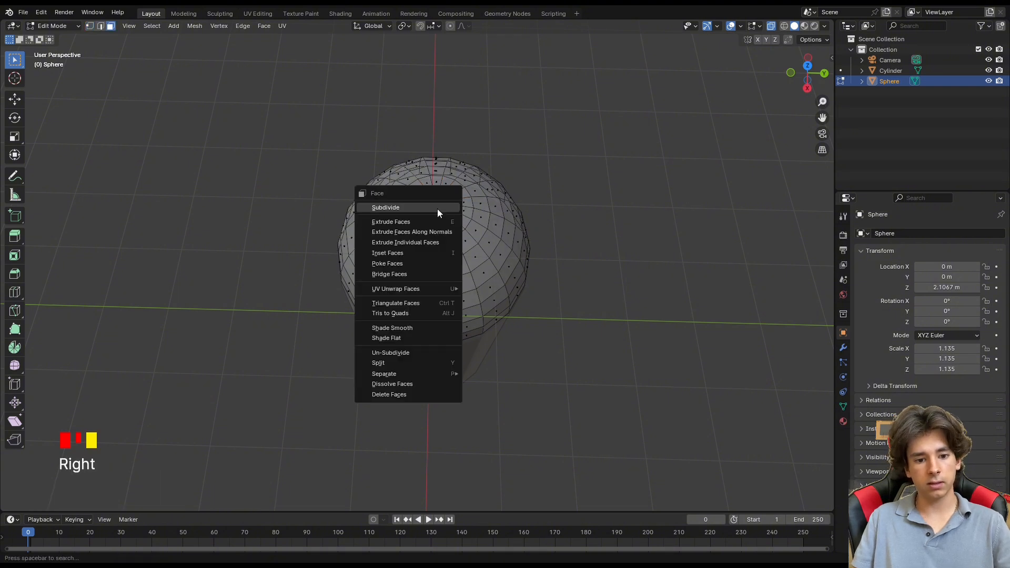
click(408, 395)
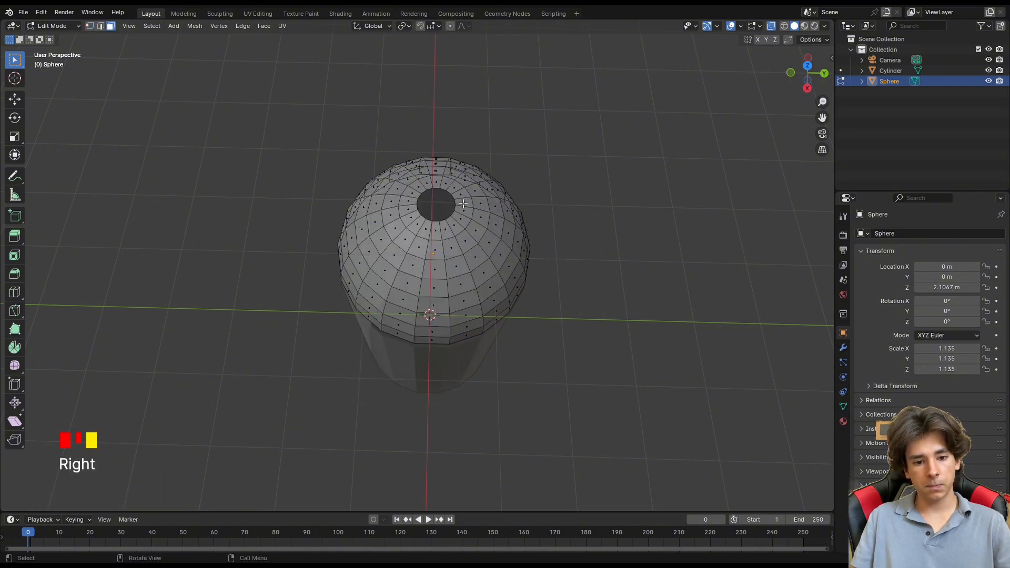
Enlarge the dome's hole by scaling its edge loop to about 1.25
key(2)
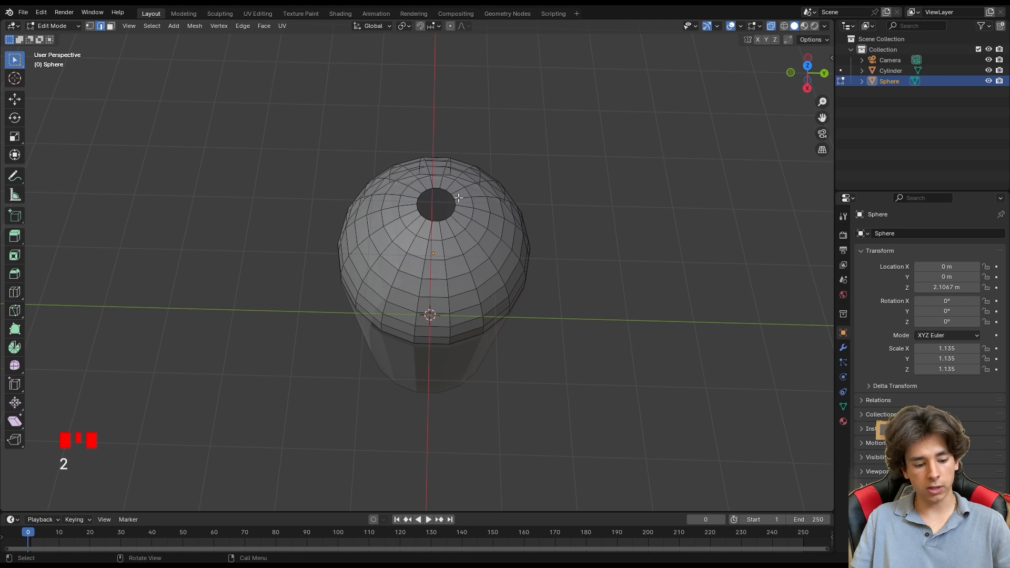
shift+click(455, 202)
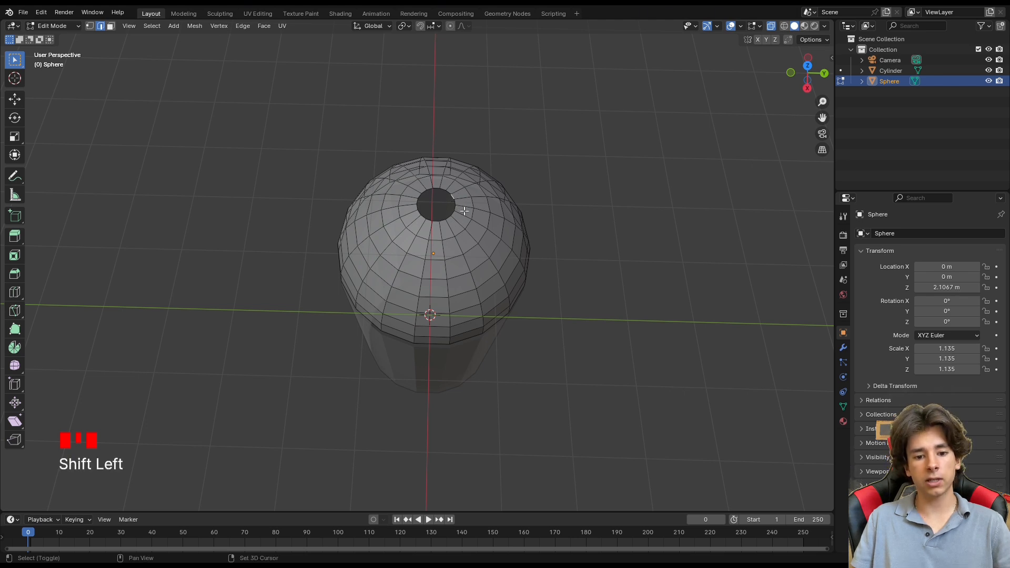
alt+click(458, 205)
alt+click(459, 207)
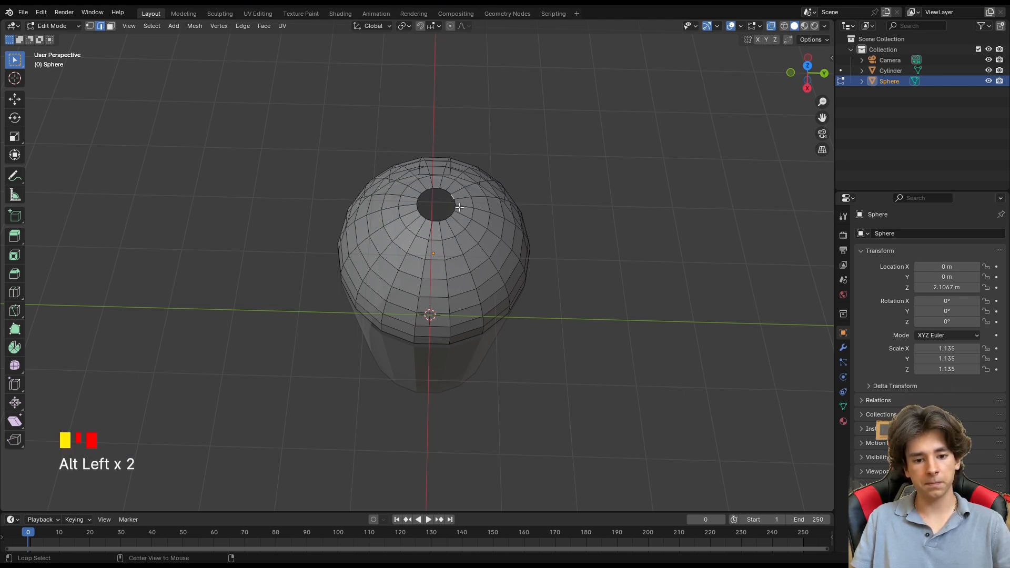
key(s)
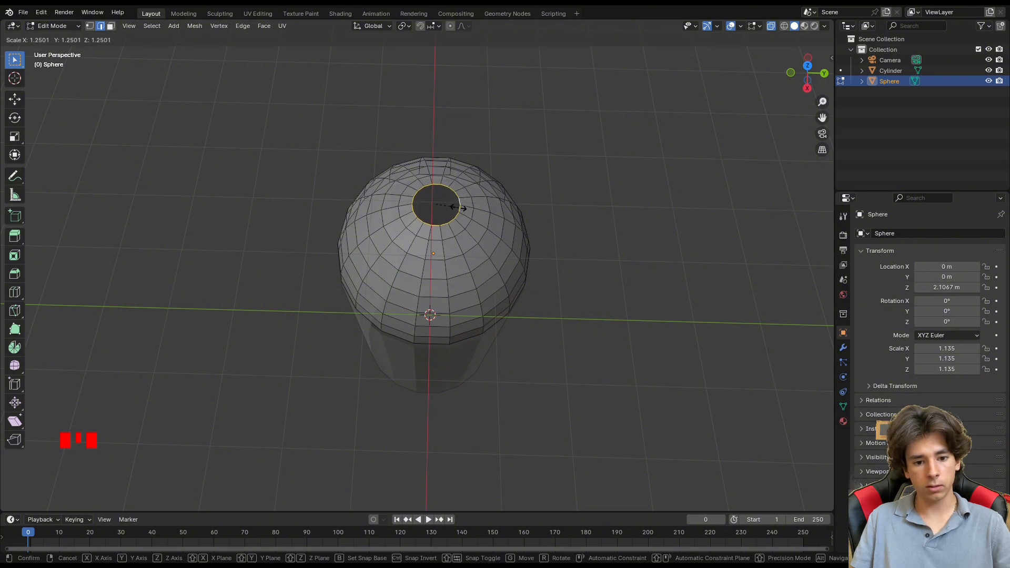
click(458, 205)
key(Tab)
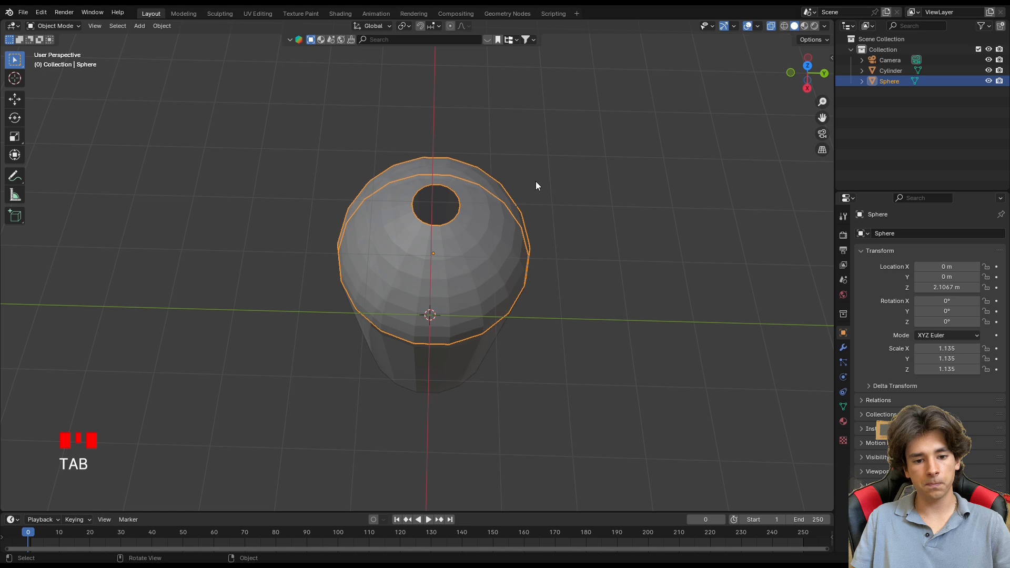
Extrude the dome's bottom edge loop in place and scale the new loop outward to about 1.055
click(807, 88)
scroll(524, 201, up, 2)
key(Tab)
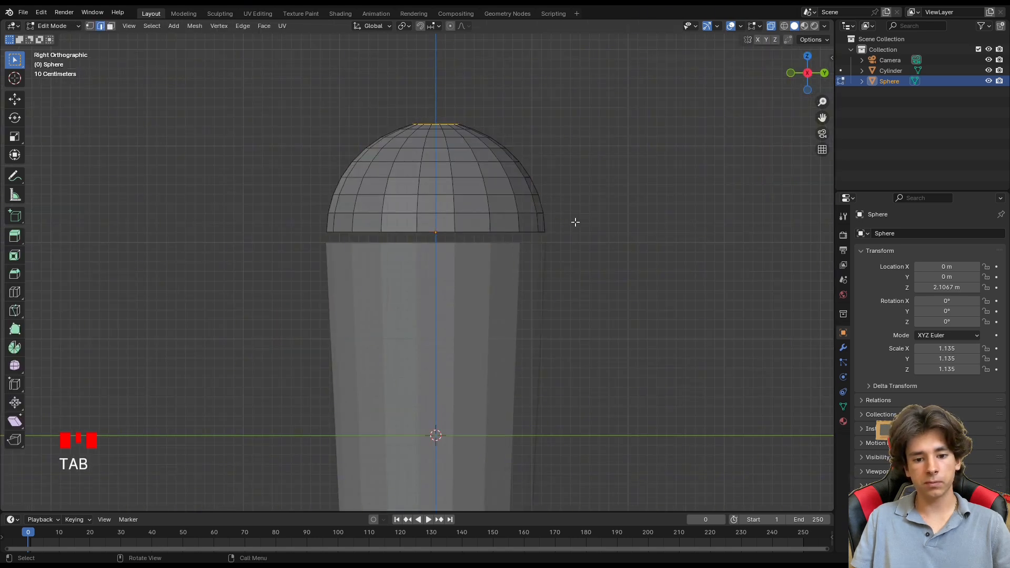
scroll(627, 228, up, 2)
key(1)
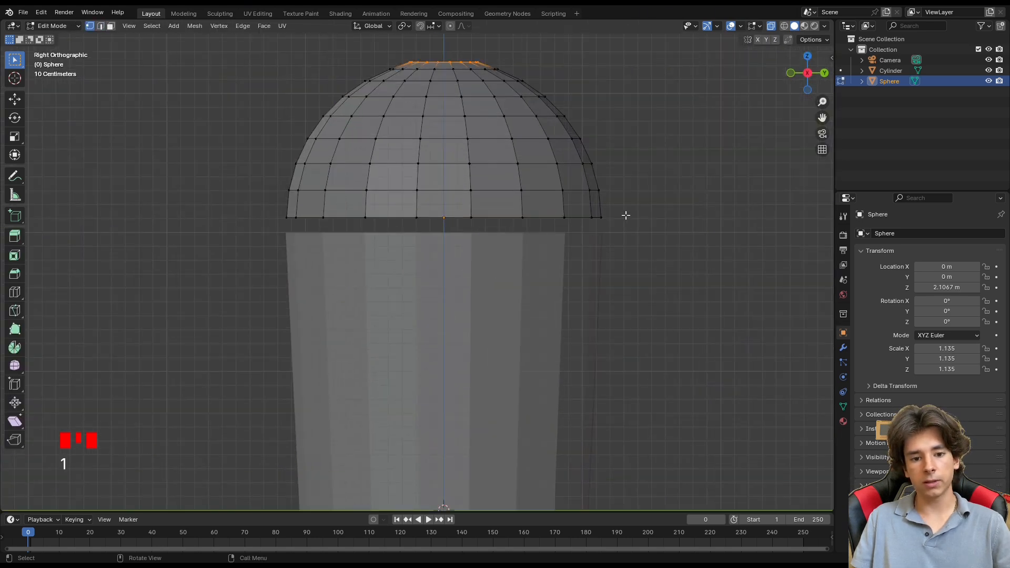
click(603, 217)
drag(678, 238, 242, 208)
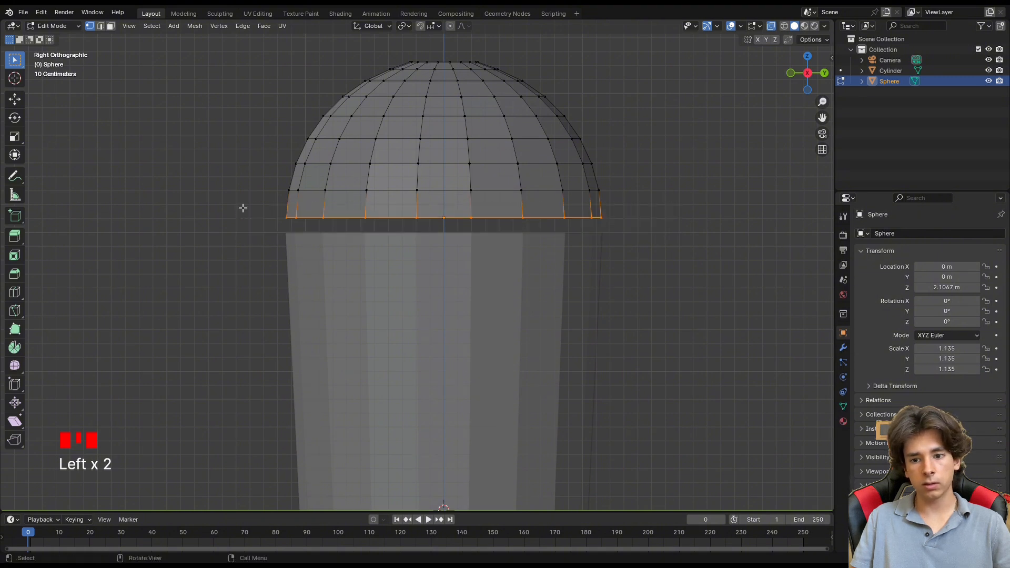
key(e)
right_click(571, 247)
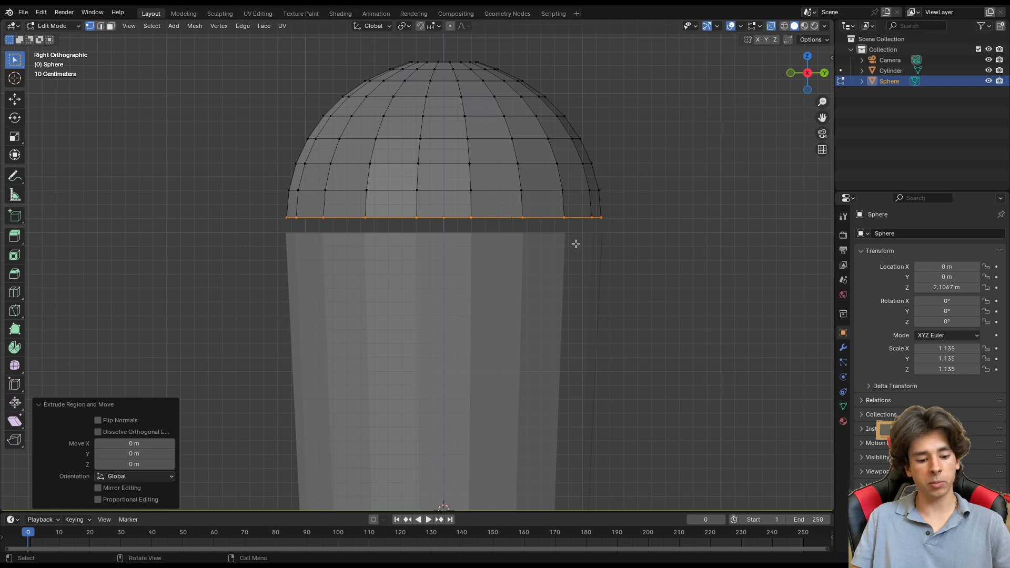
key(s)
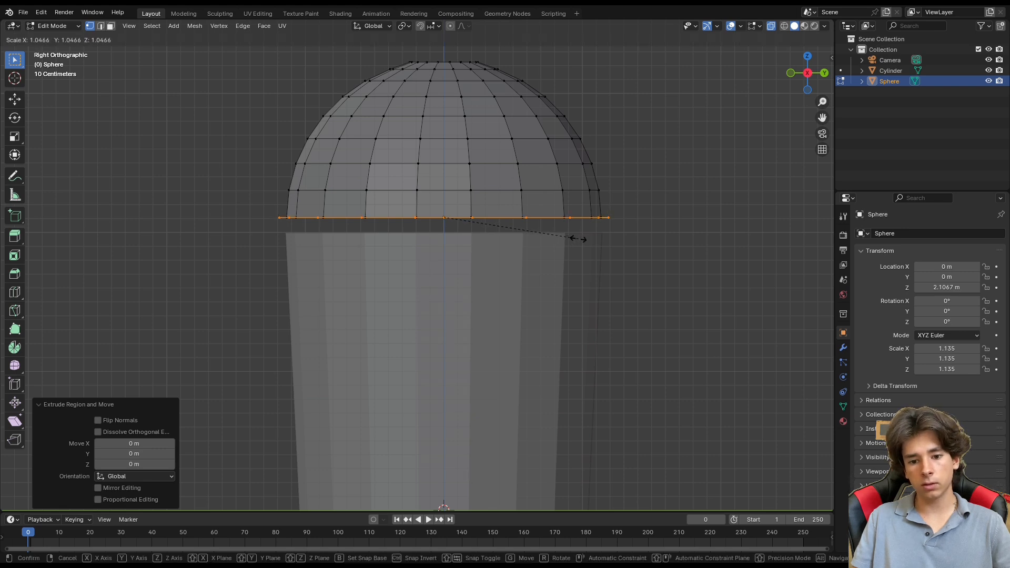
click(580, 239)
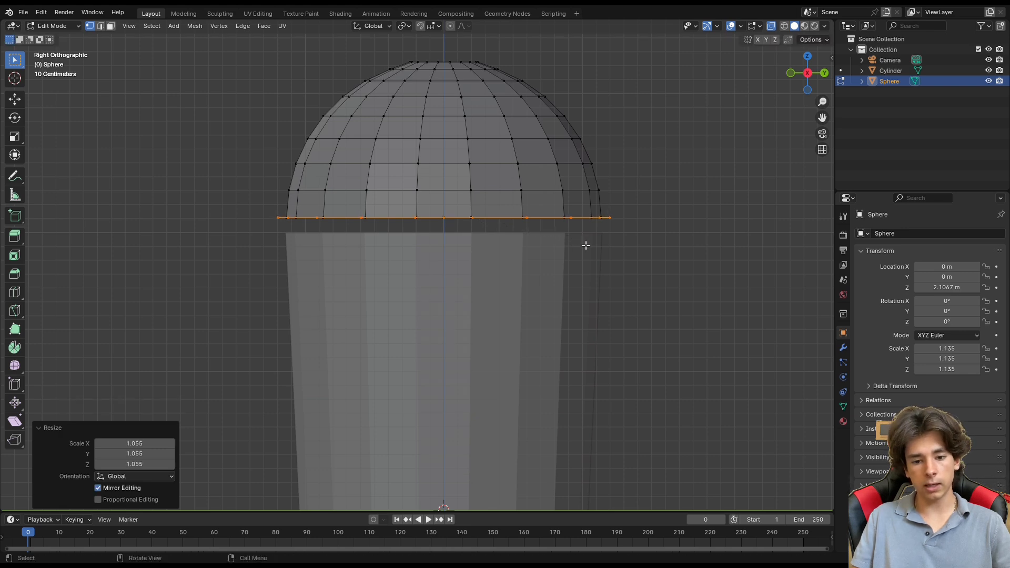
Extend the lid's rim by moving its outer edge loop down about 0.14 m along Z, and save the file
key(g)
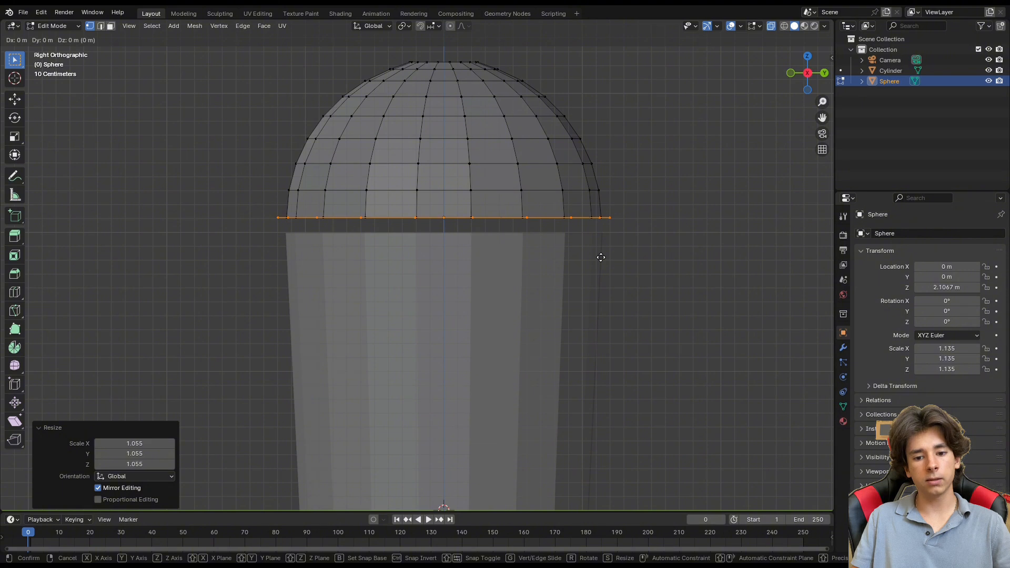
key(z)
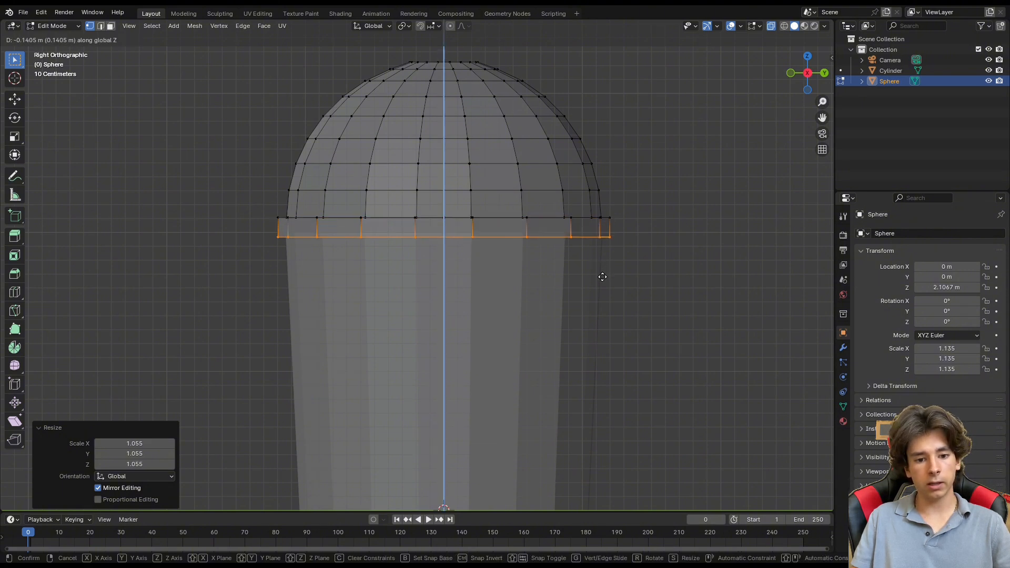
click(601, 276)
click(693, 251)
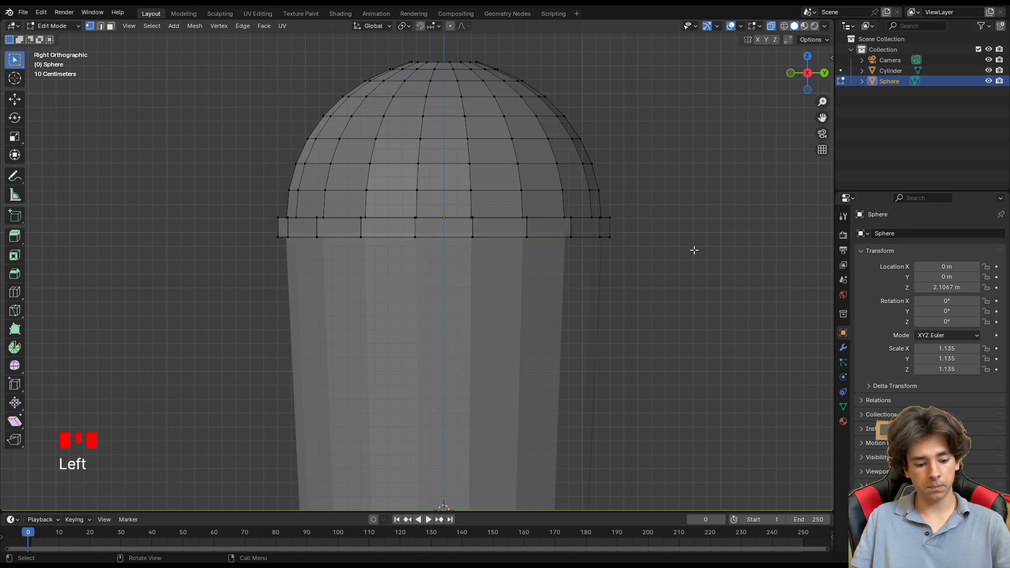
key(ctrl+s)
key(Tab)
scroll(623, 216, down, 4)
click(330, 312)
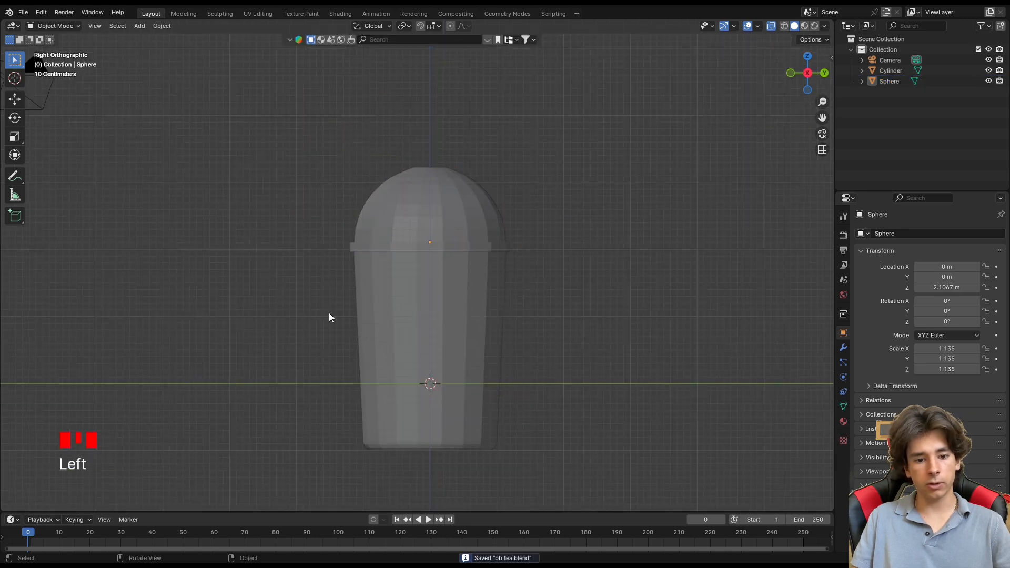
click(412, 333)
click(571, 246)
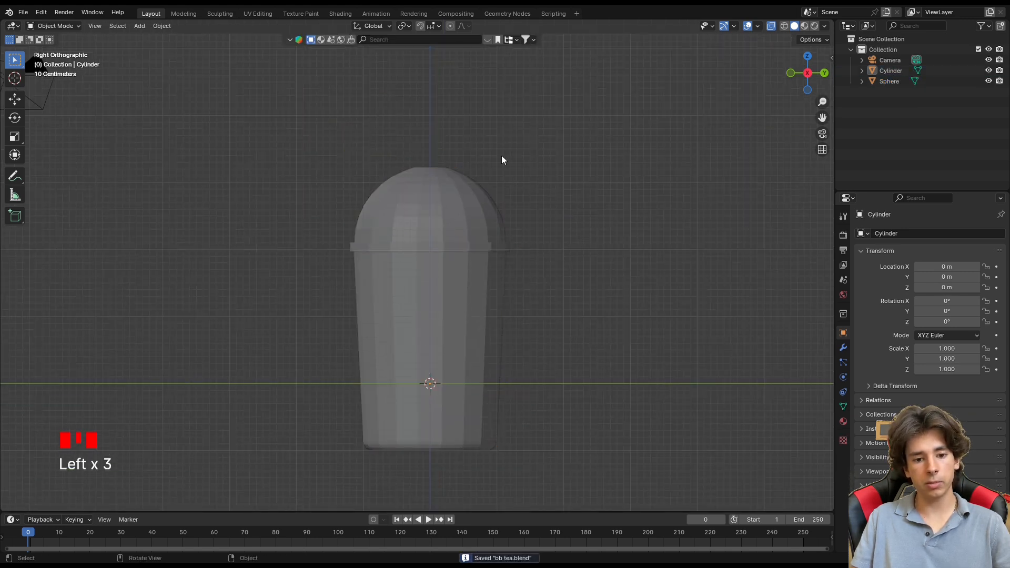
Display the scene in wireframe and add a cylinder mesh with 10 vertices for the straw
scroll(472, 136, up, 1)
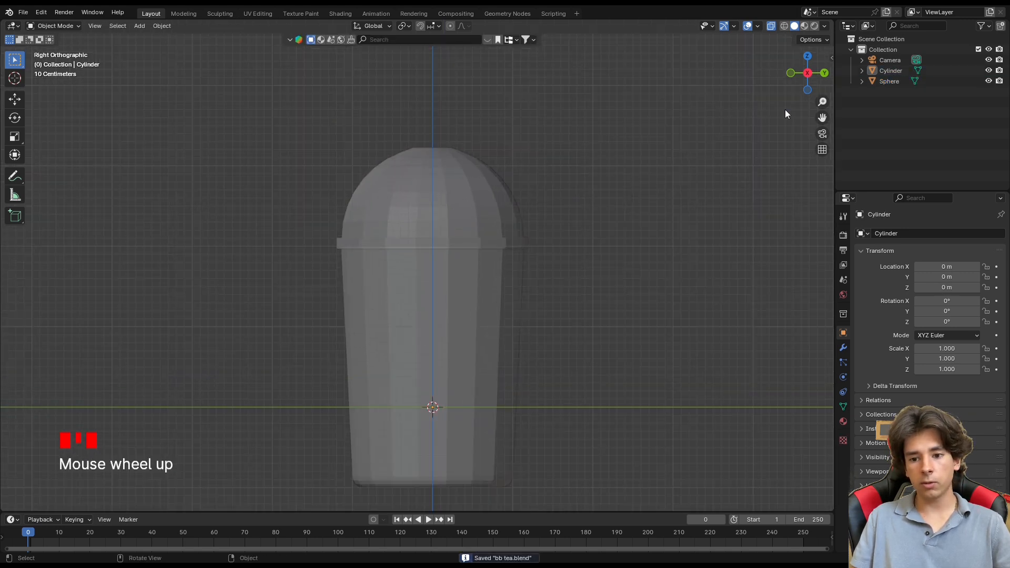
click(783, 26)
key(shift+a)
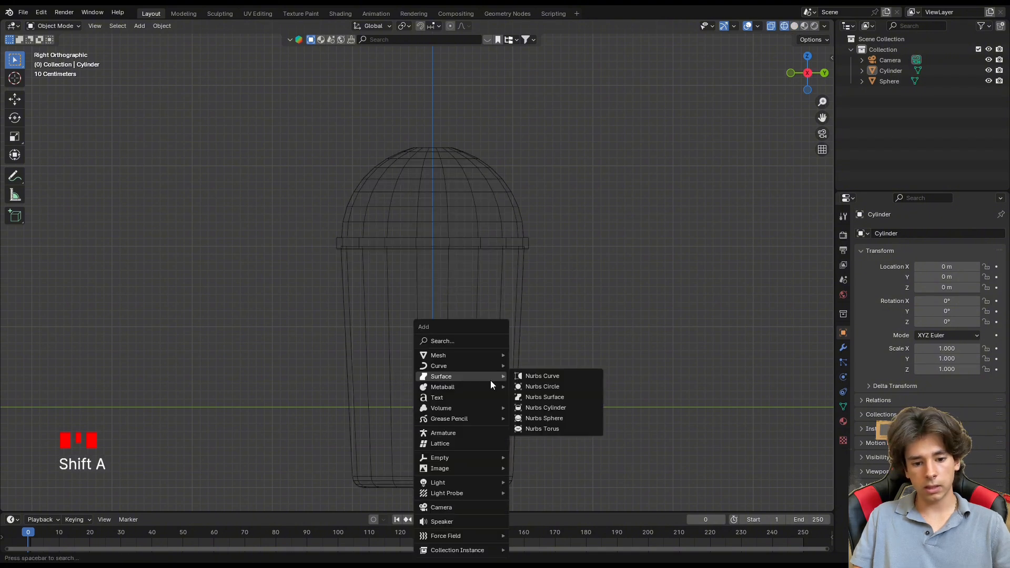
mouse_move(466, 355)
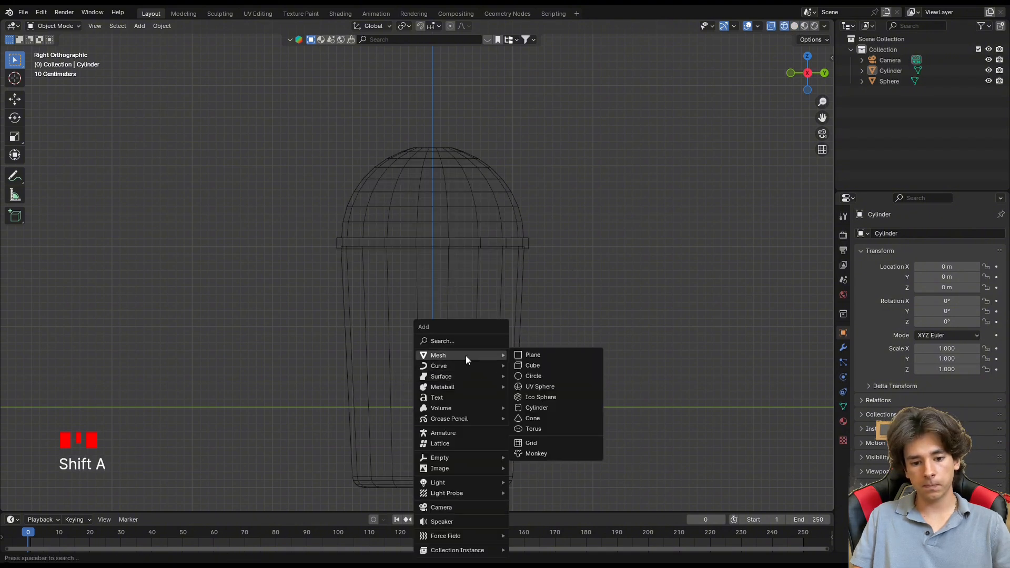
click(554, 408)
click(139, 376)
text(10)
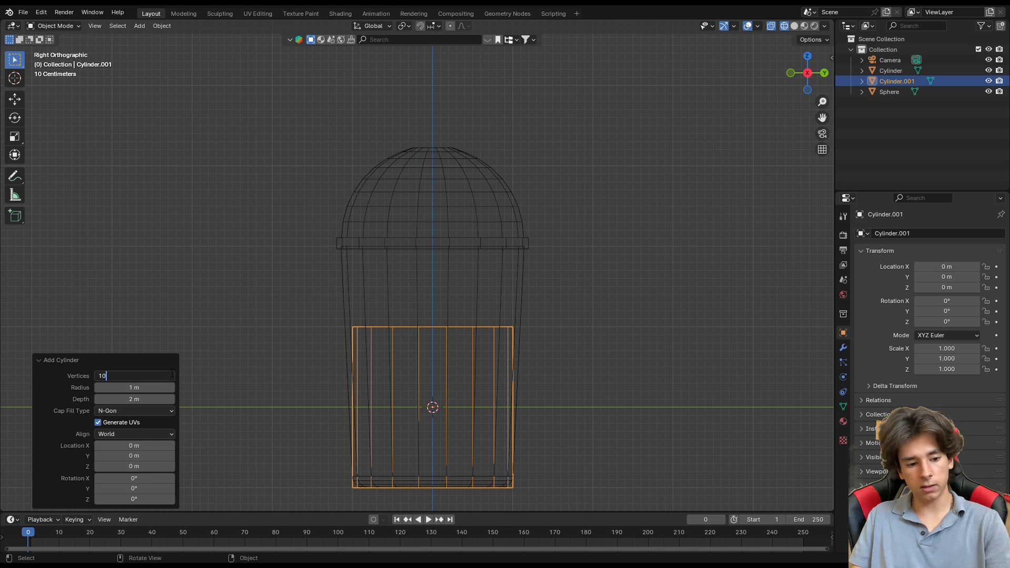
key(Return)
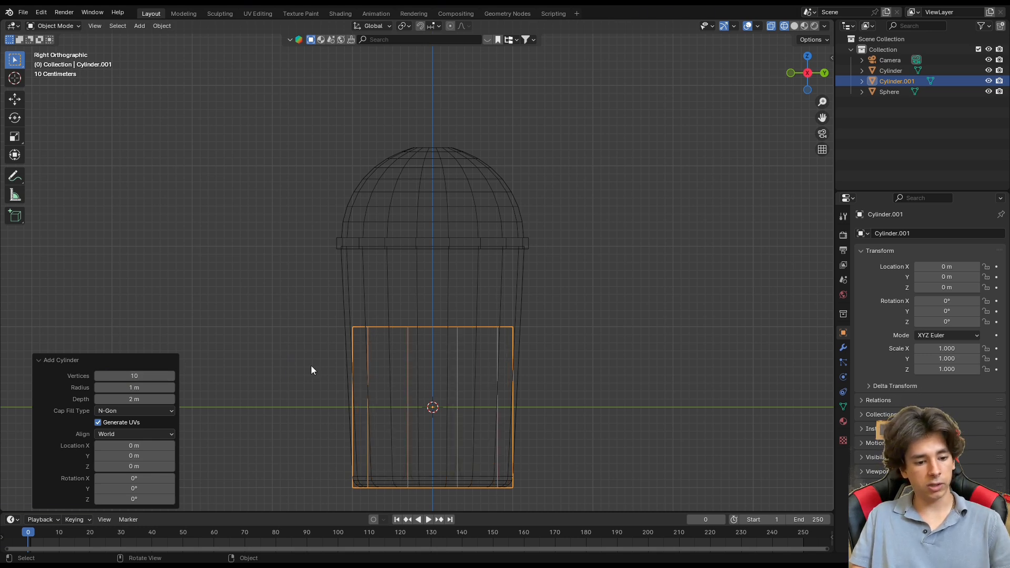
click(571, 361)
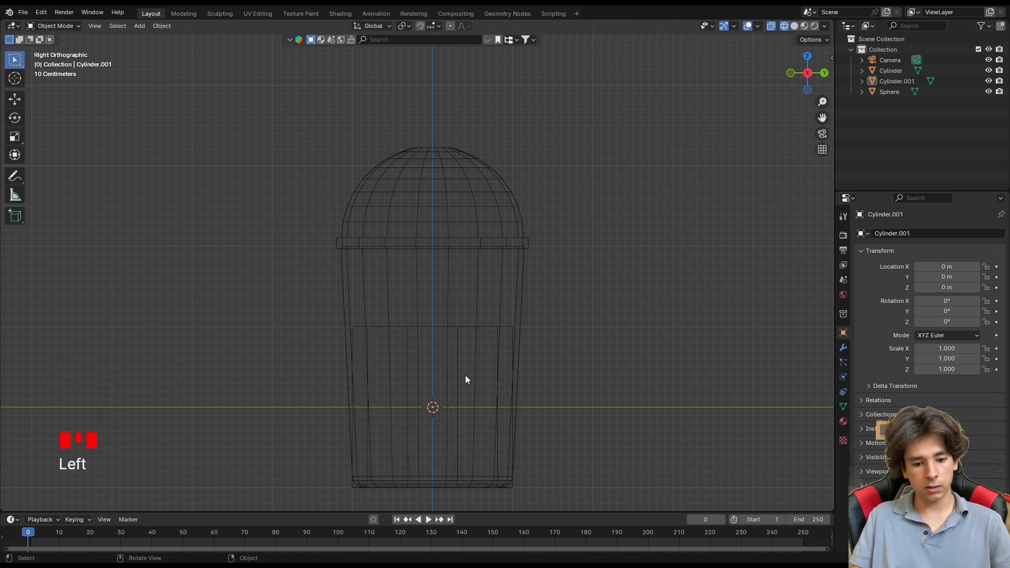
Scale the new straw cylinder to about 0.225 in X and Y only, and save the file
click(899, 82)
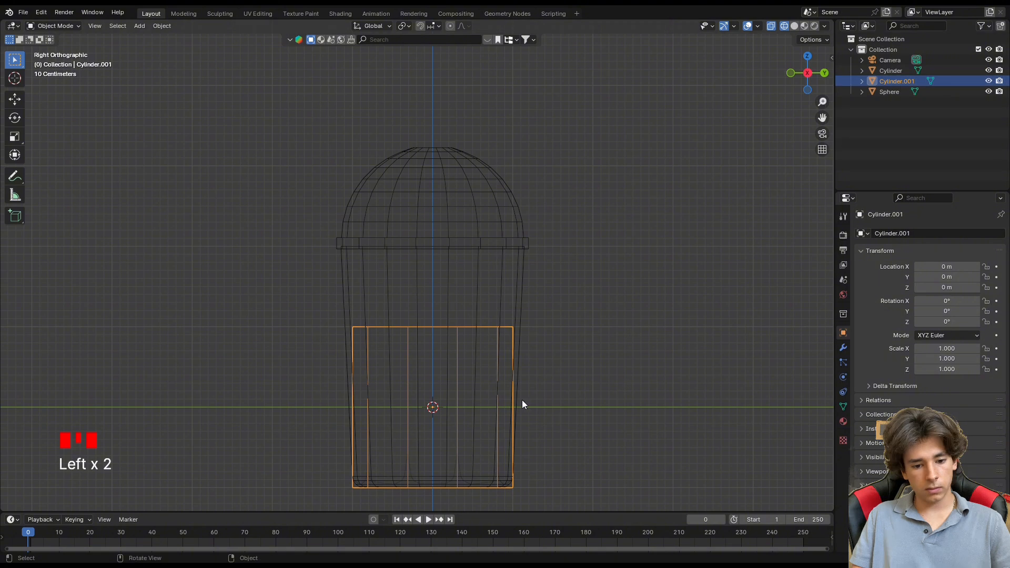
key(s)
key(shift+z)
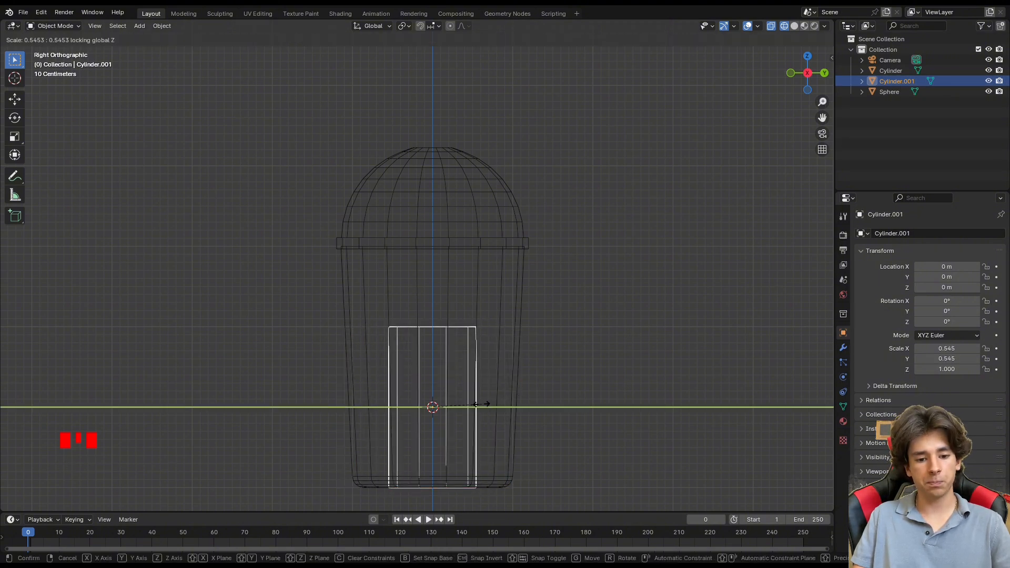
click(453, 410)
key(ctrl+s)
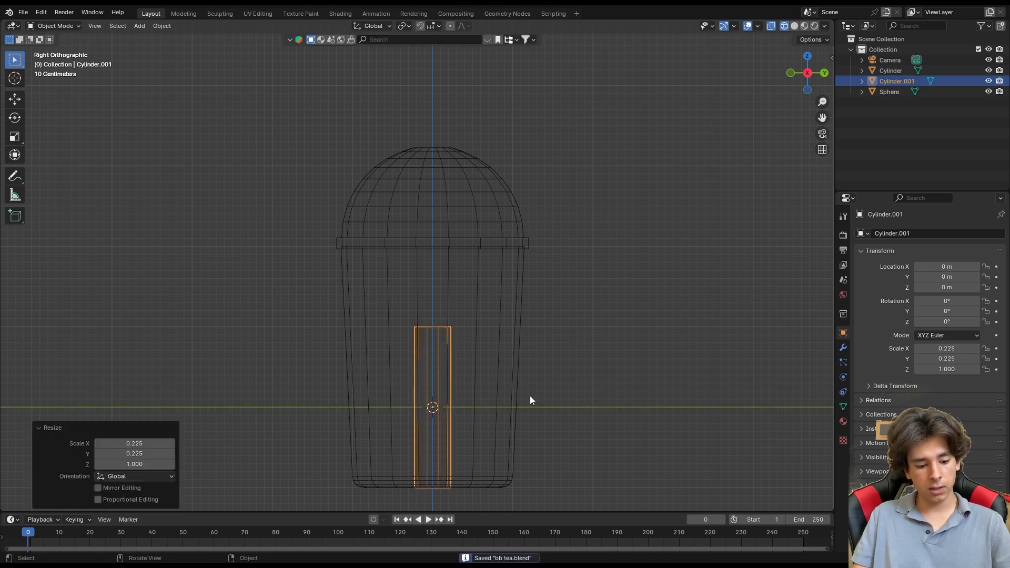
Stretch the straw along Z by about 2.892 and raise it about 1.82 m
key(s)
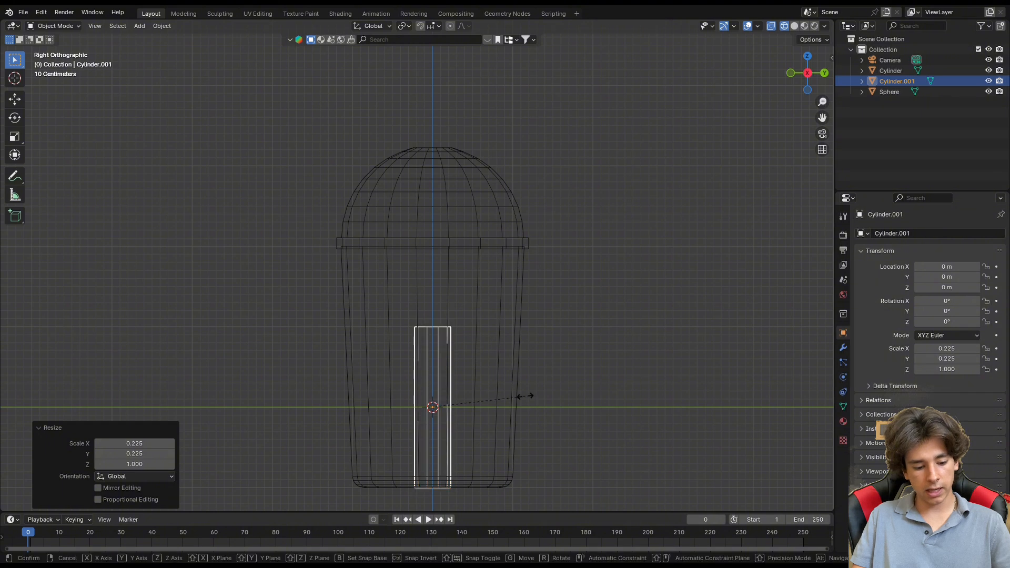
key(z)
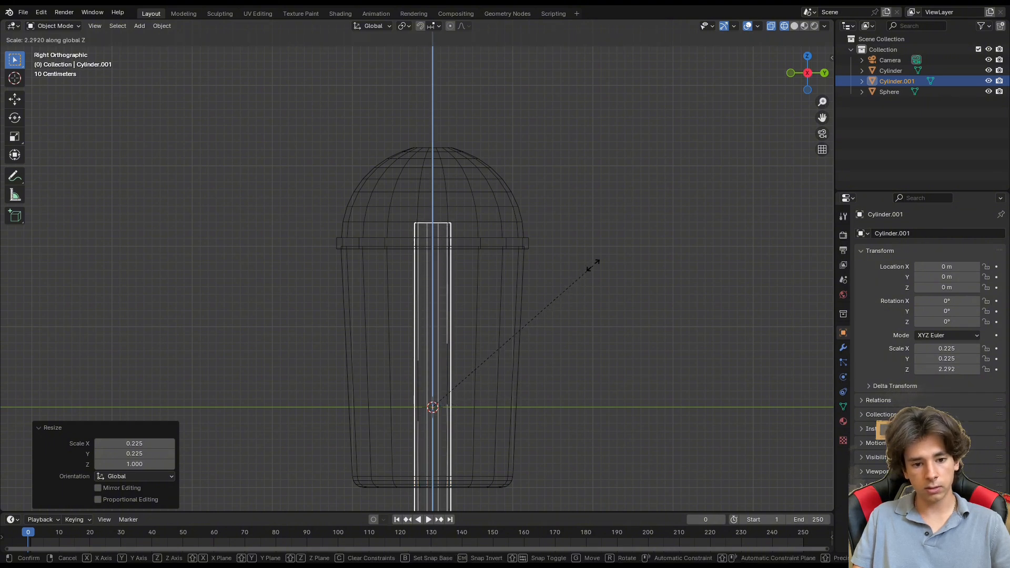
click(633, 223)
key(g)
key(z)
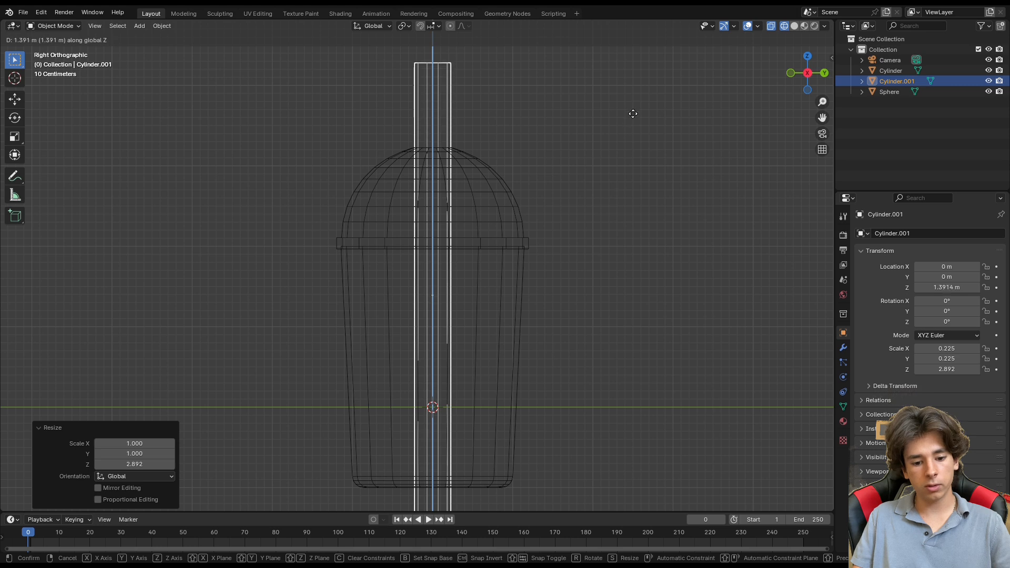
click(633, 92)
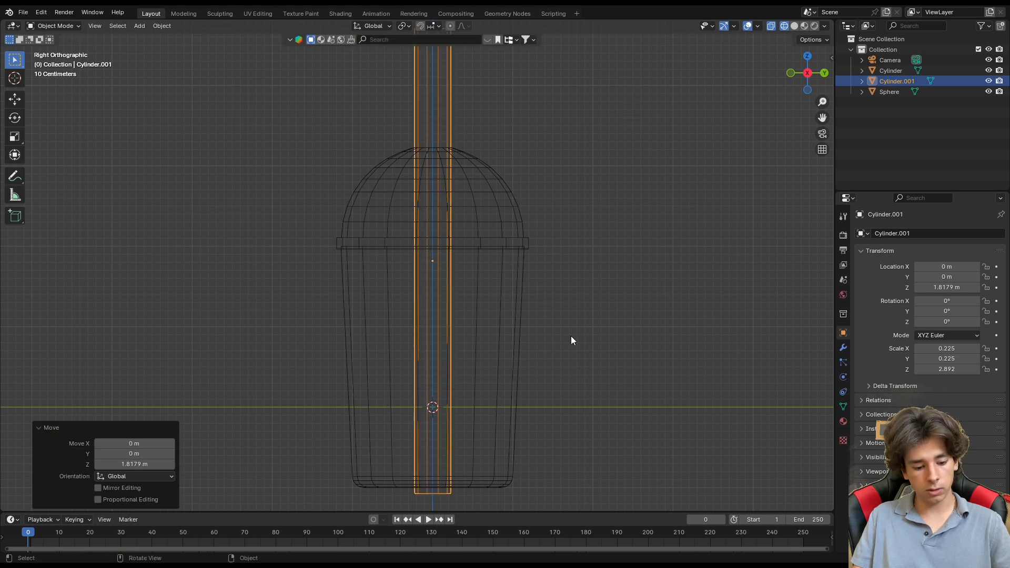
Shorten the straw along Z by a factor of about 0.777 and lower it about 0.41 m inside the cup
key(s)
key(z)
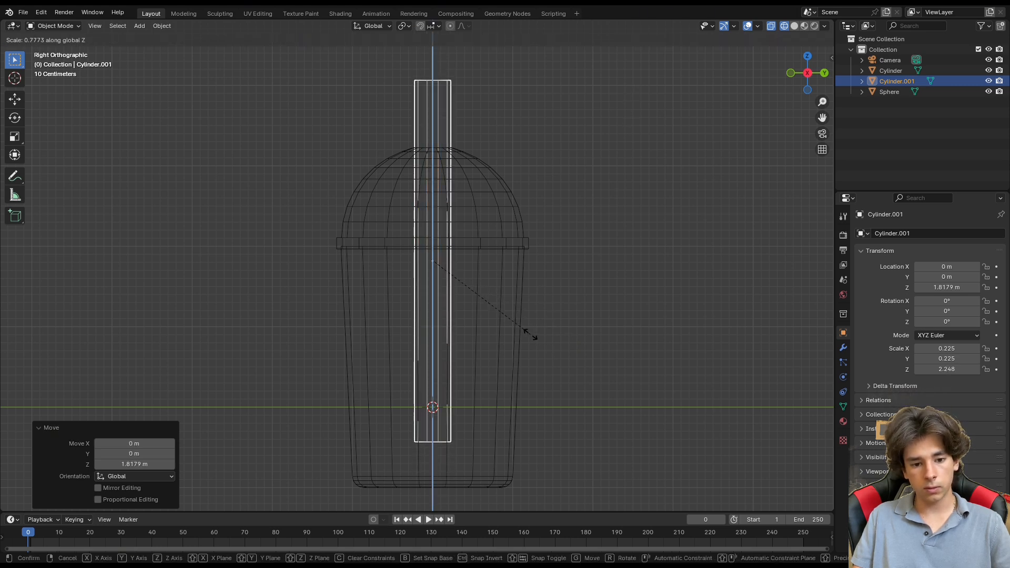
click(530, 333)
key(g)
key(z)
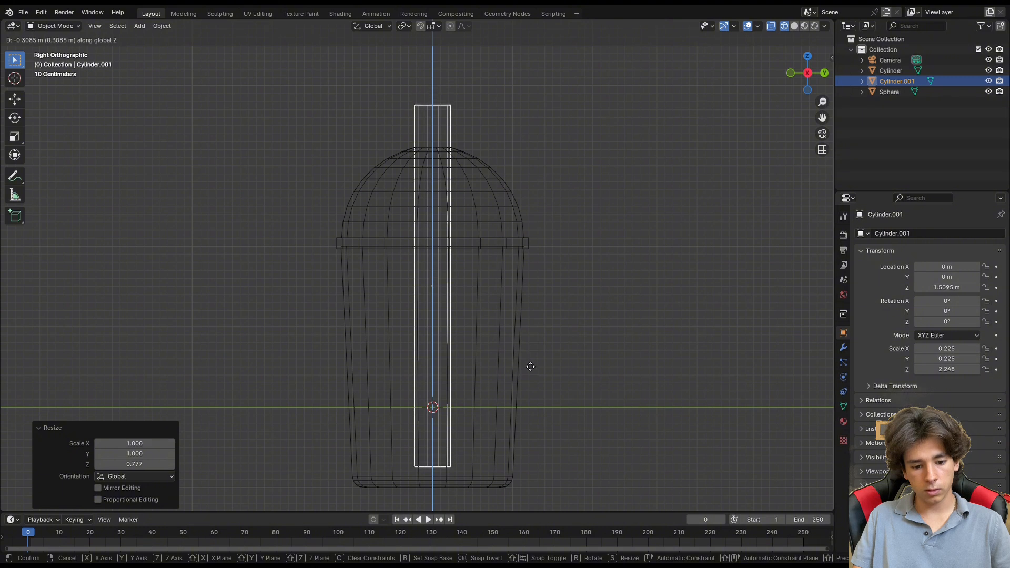
click(532, 367)
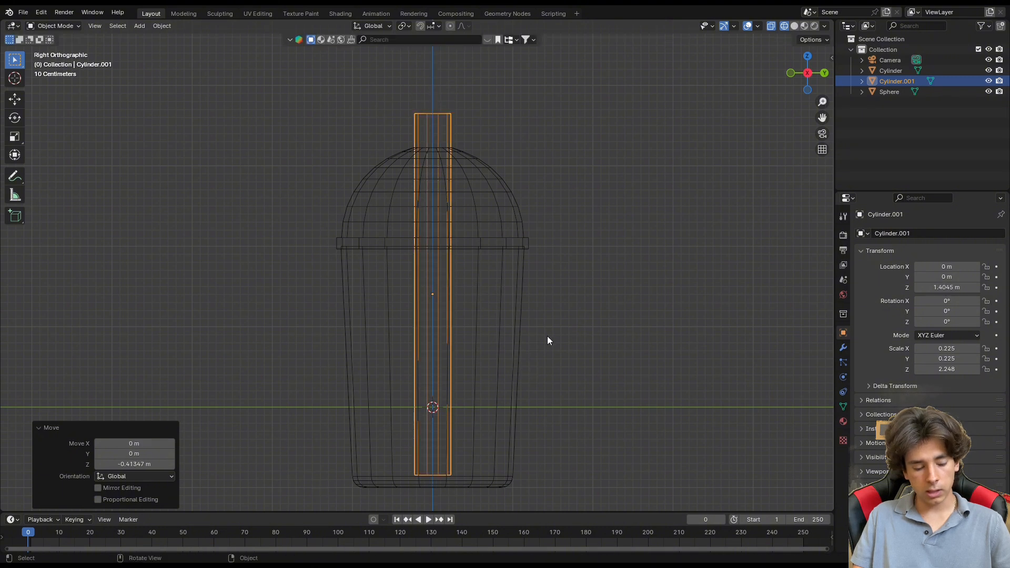
Thin the straw by scaling it about 0.703 in X and Y while keeping its length
key(s)
key(shift+z)
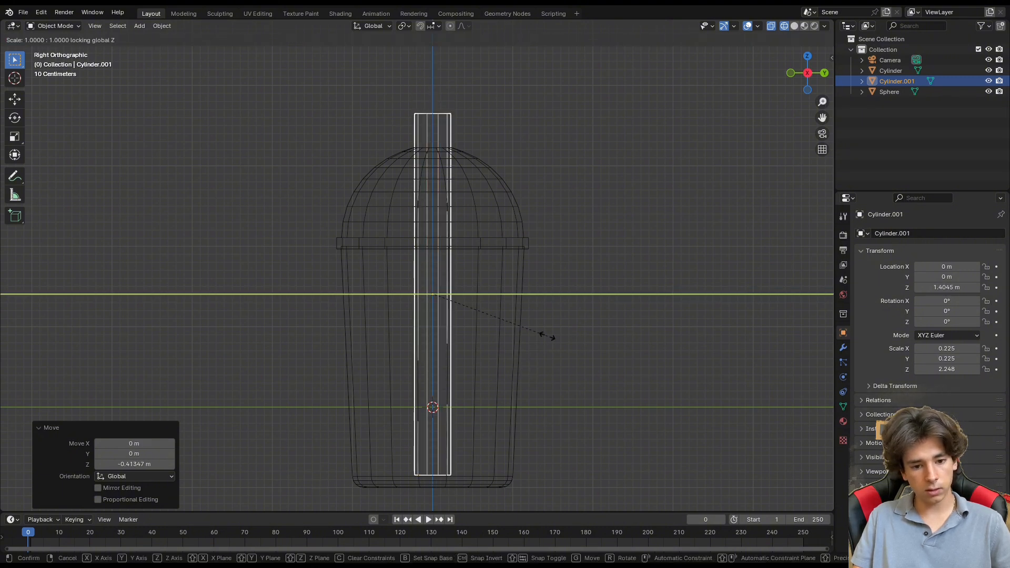
click(507, 336)
Tilt the straw about 5.35°, shift it about 0.16 m along Y and 0.03 m down through the lid hole, and save
key(r)
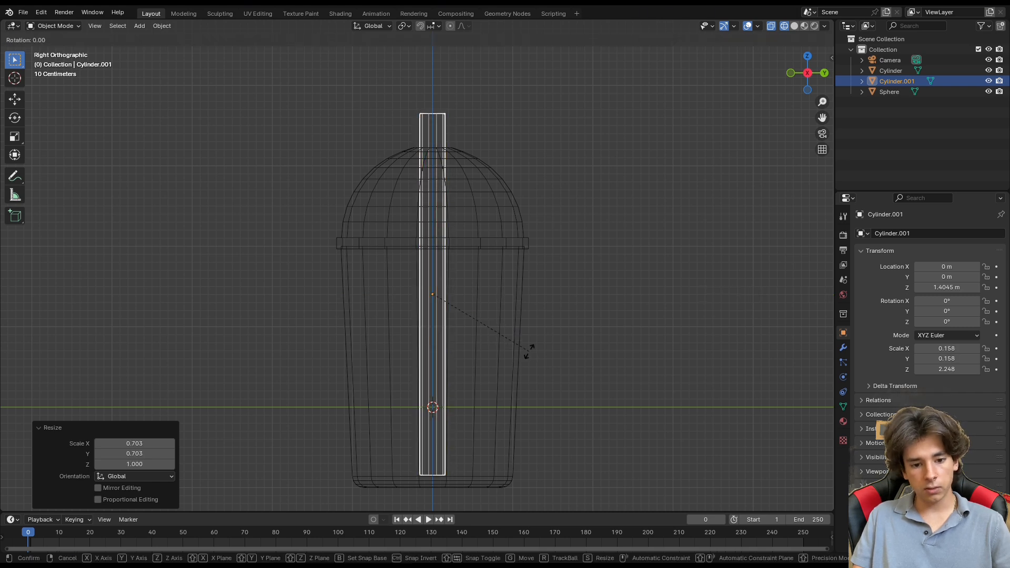
click(533, 342)
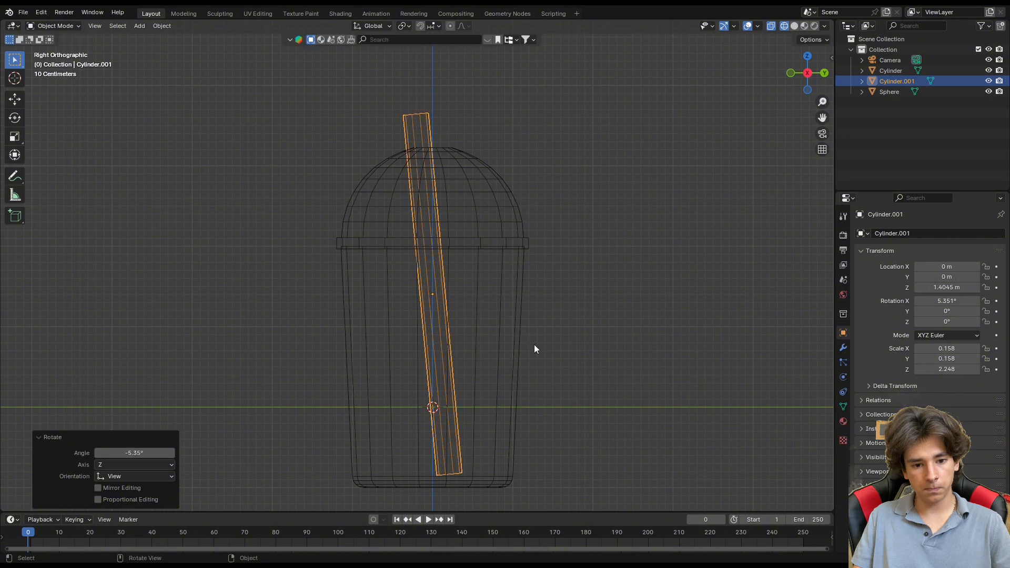
key(g)
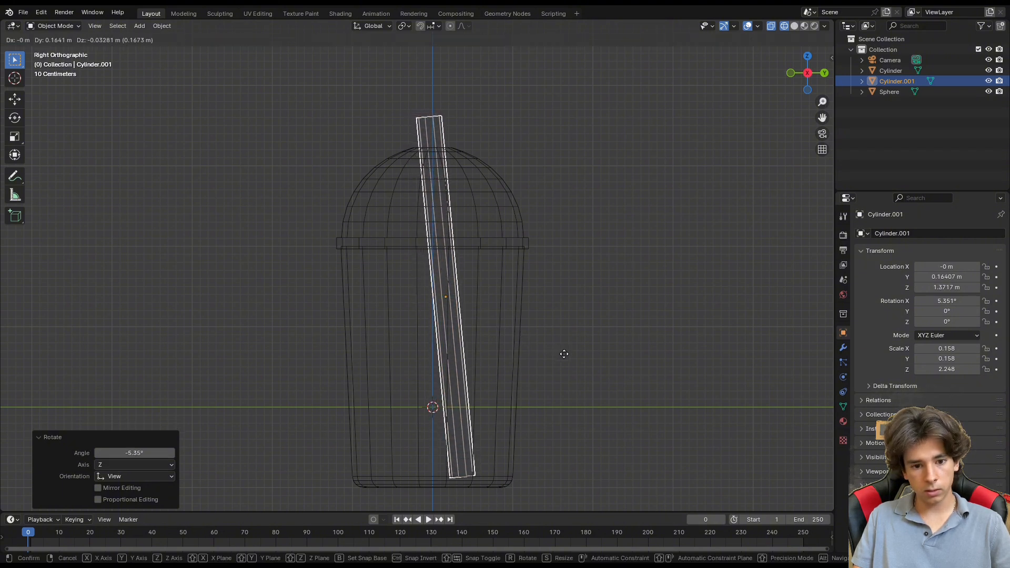
click(564, 354)
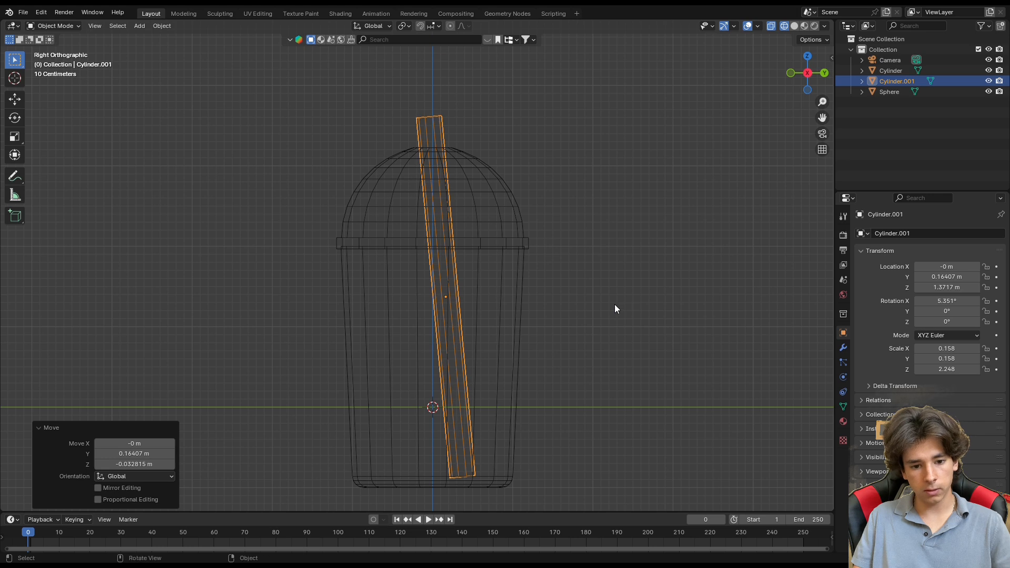
key(ctrl+s)
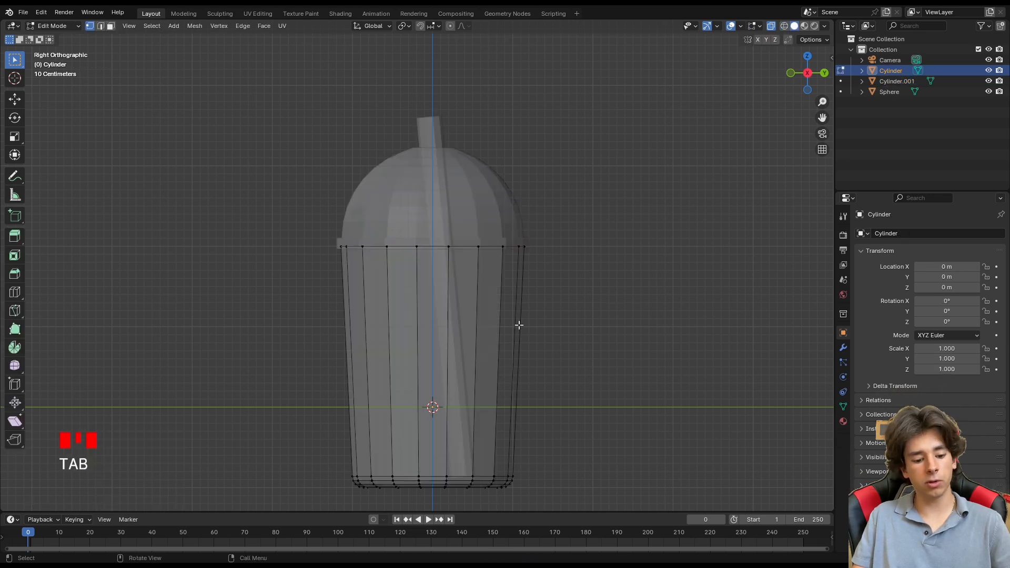
Add a horizontal loop cut around the cup body and slide it upward to a factor of about -0.543
key(ctrl+r)
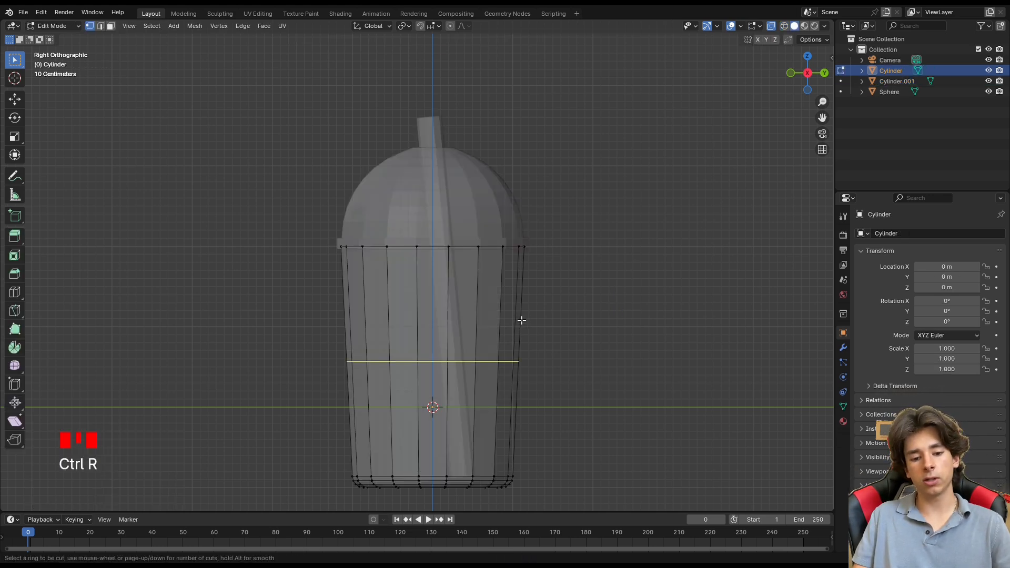
click(521, 319)
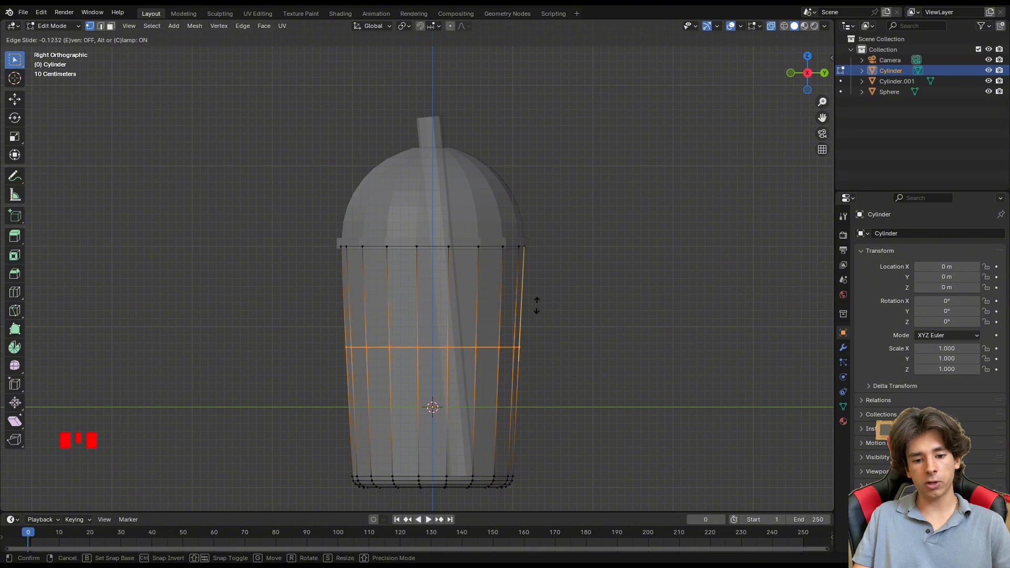
click(550, 257)
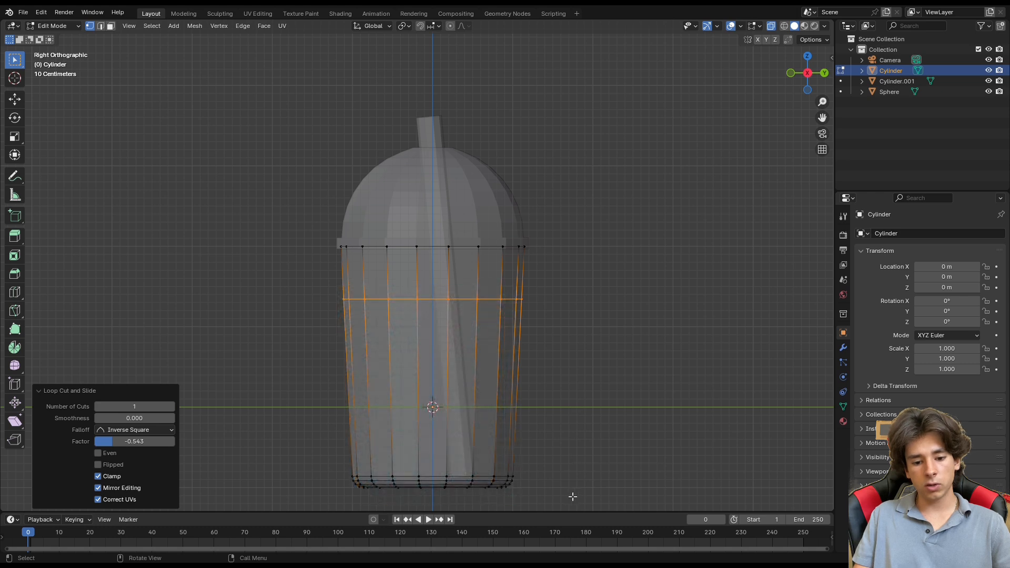
Duplicate the cup body's geometry from the new edge loop down in place and separate the copy into its own object
drag(571, 494, 257, 282)
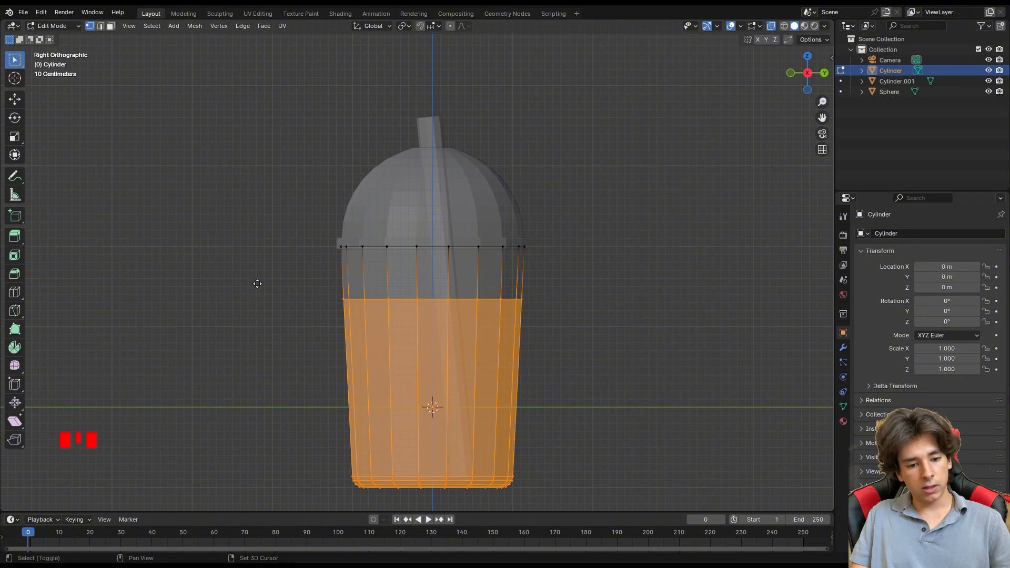
key(shift+d)
right_click(257, 284)
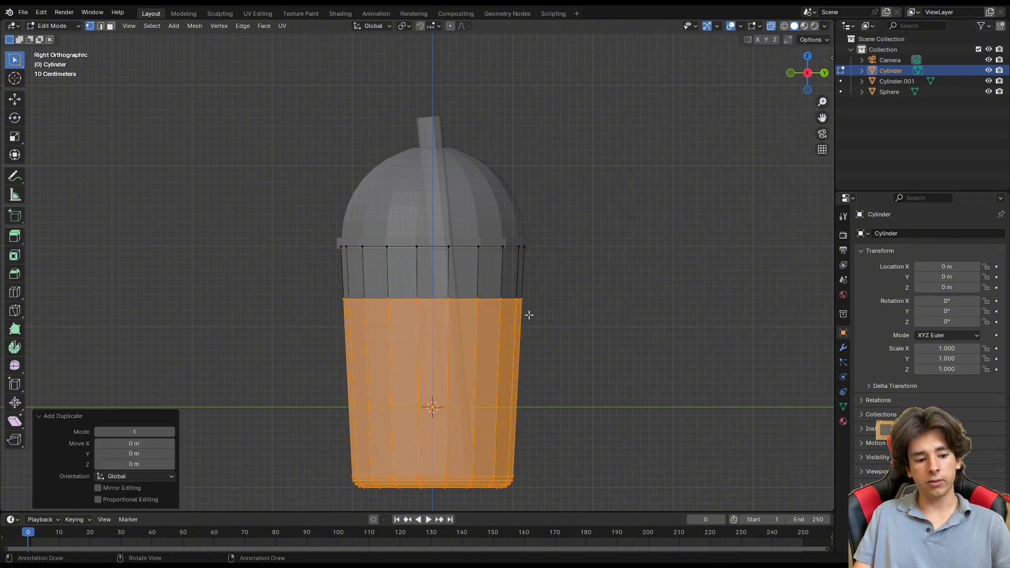
key(p)
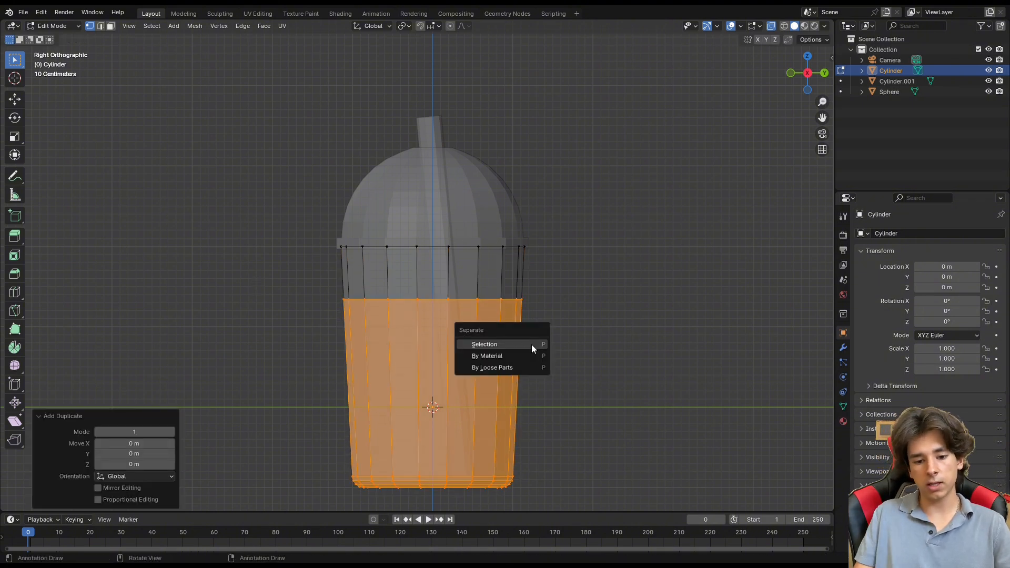
click(532, 344)
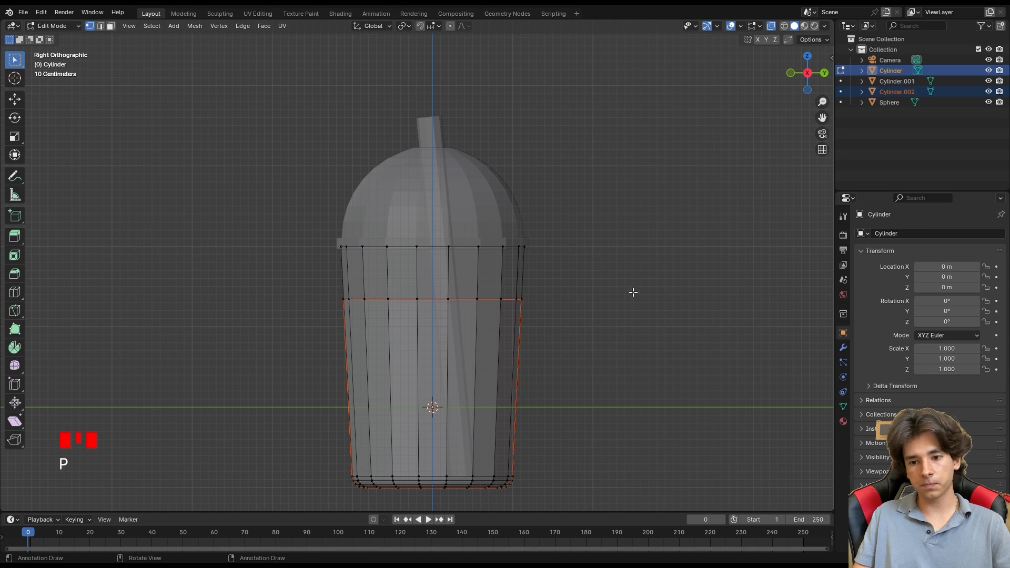
Leave mesh editing and scale only the separated liquid object uniformly to about 0.951
click(854, 130)
key(Tab)
click(891, 90)
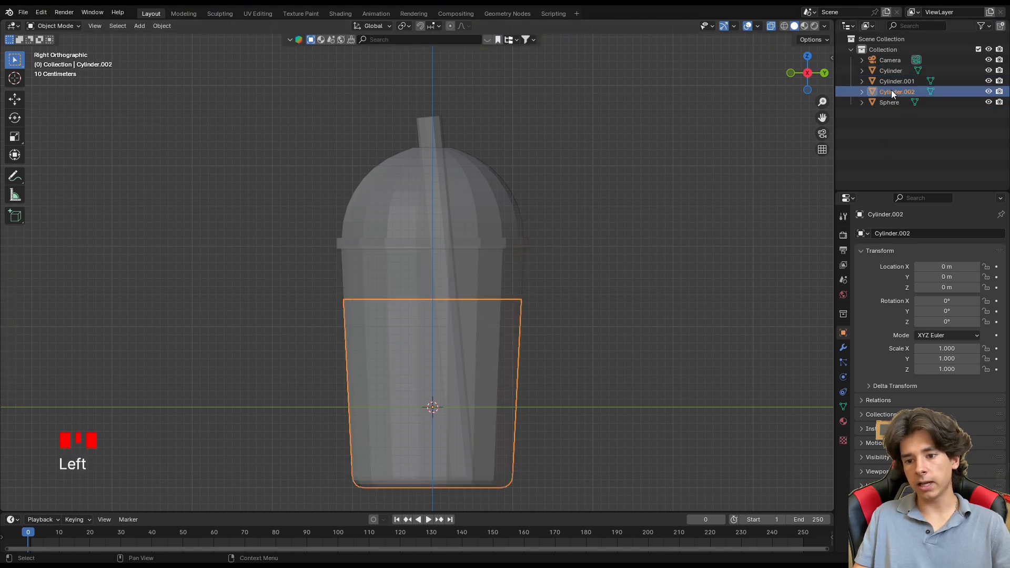
key(s)
click(604, 348)
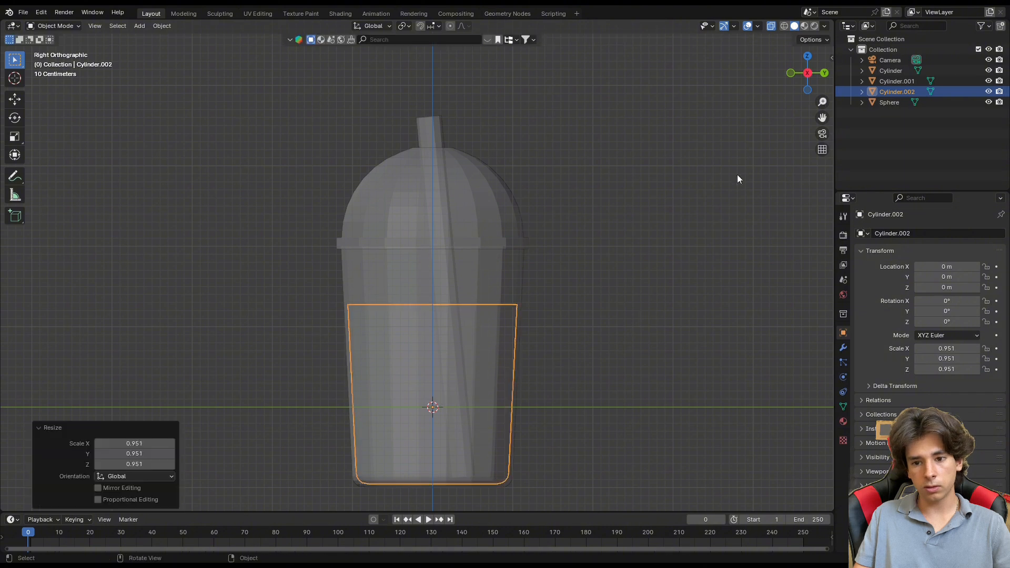
Show the model in wireframe, shrink the liquid by a further factor of about 0.981 inside the cup wall, and save
click(785, 26)
shift+middle_drag(540, 409, 520, 303)
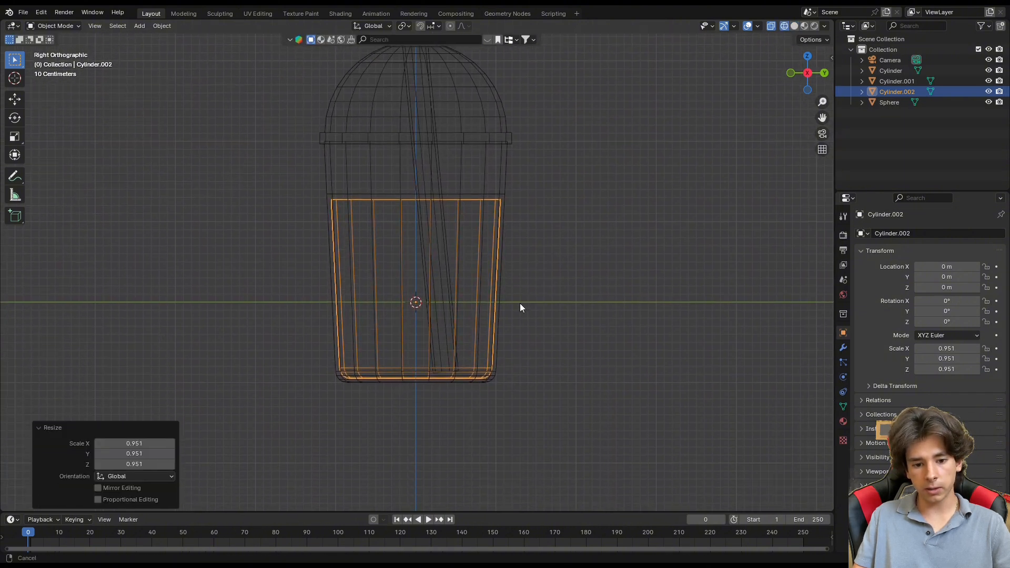
scroll(525, 301, up, 7)
scroll(745, 285, down, 1)
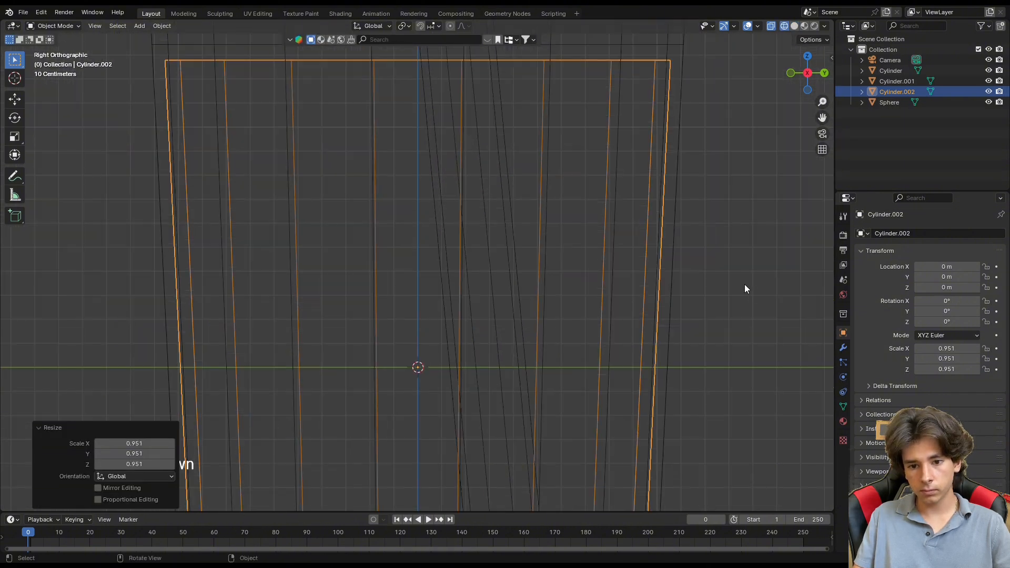
key(s)
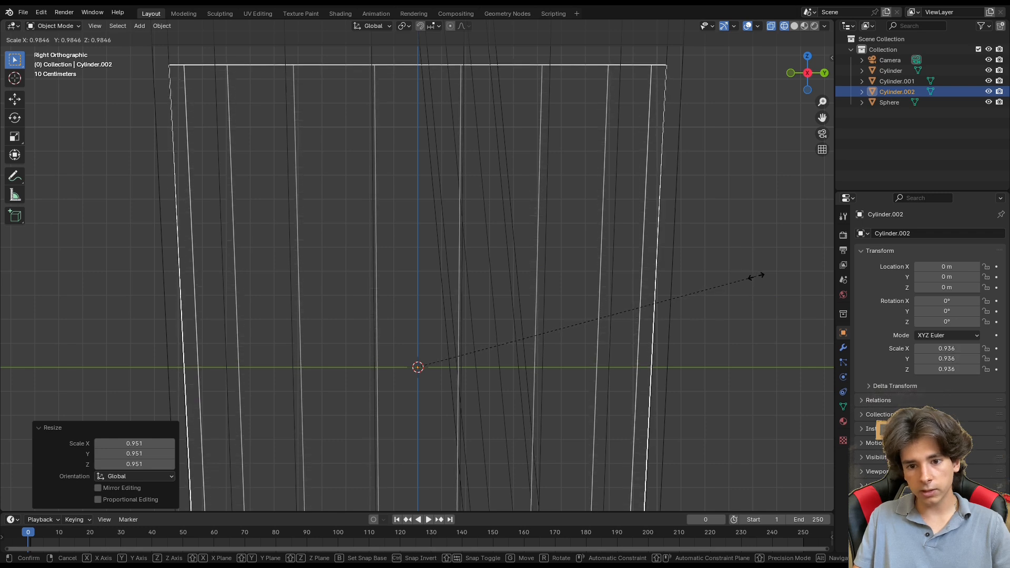
click(755, 278)
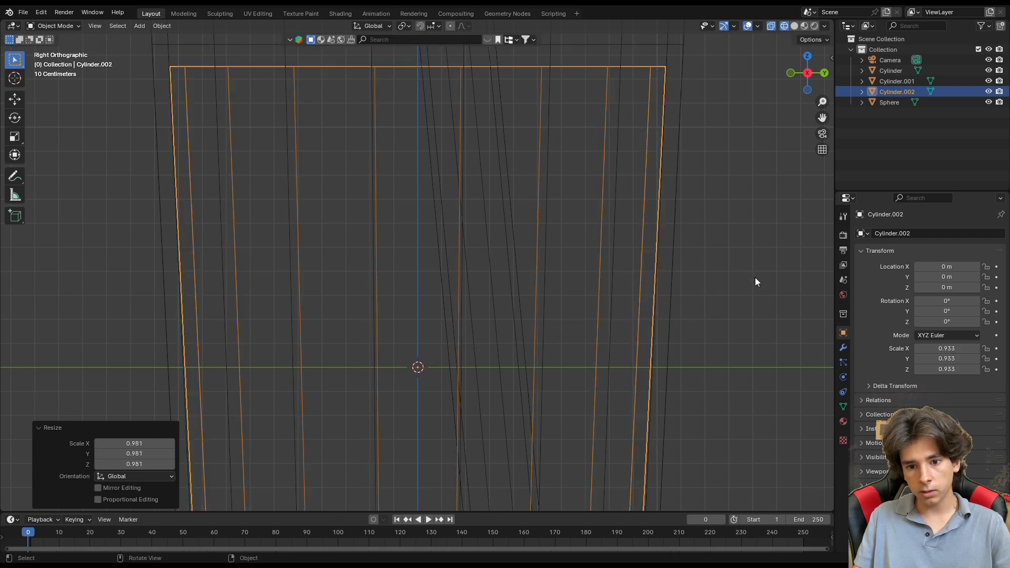
key(ctrl+s)
key(Tab)
scroll(684, 289, down, 5)
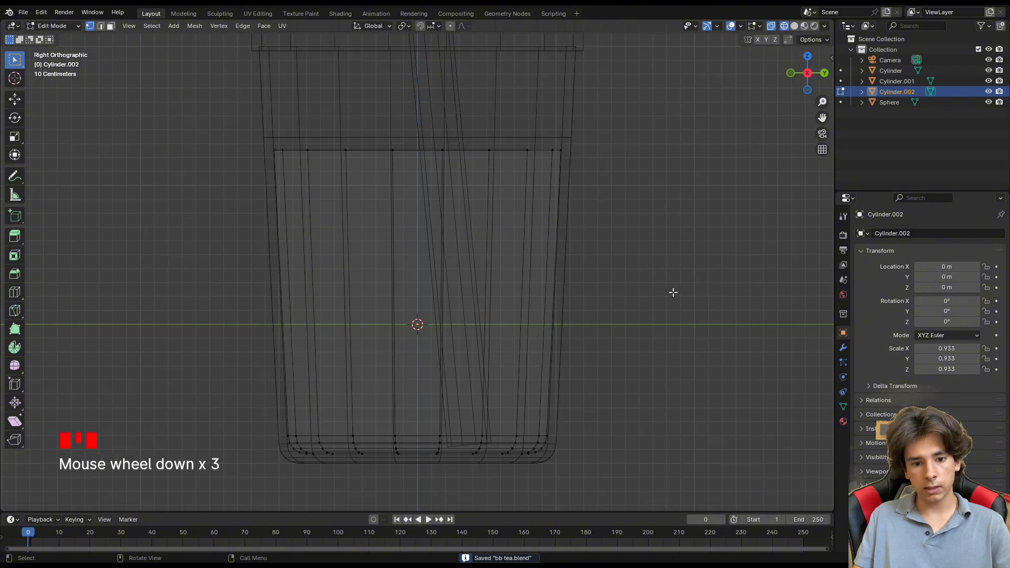
key(Tab)
click(662, 187)
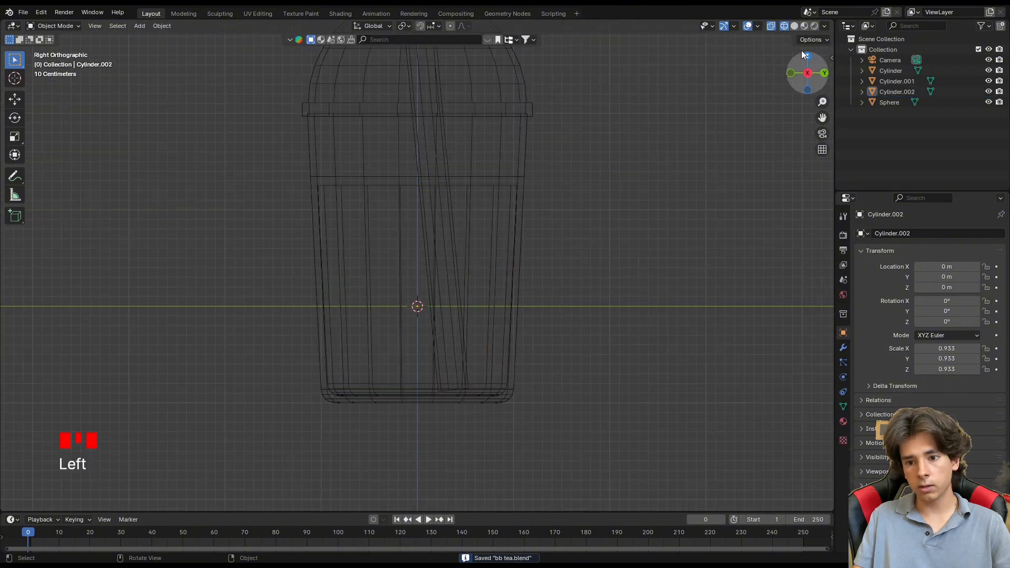
click(794, 25)
mouse_move(608, 150)
shift+middle_down()
mouse_move(620, 187)
mouse_move(663, 234)
mouse_move(692, 212)
shift+middle_up()
click(784, 26)
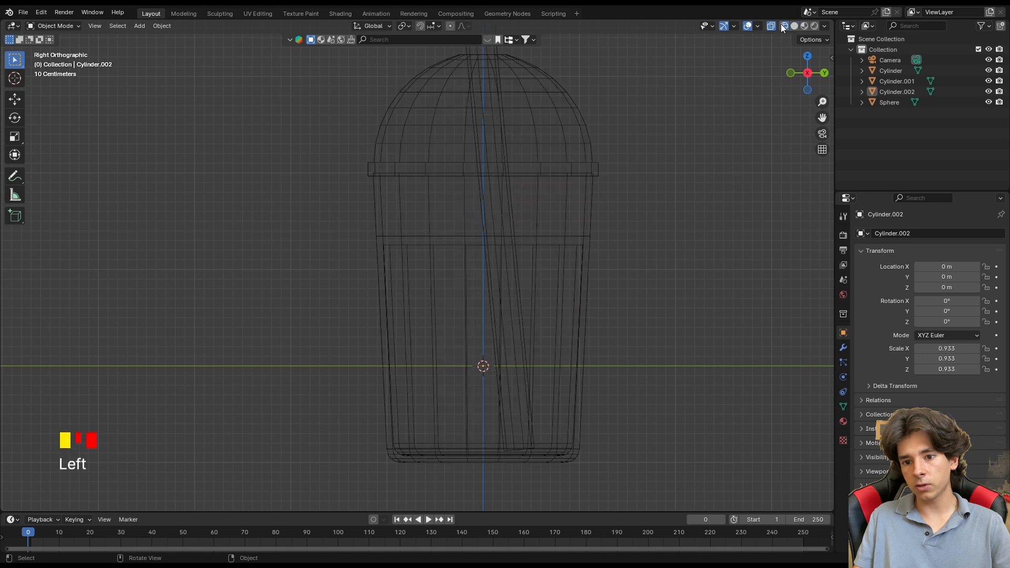
In top view, add an ico sphere, scale it to about 0.132 and move it about 0.59 m in X and 0.14 m in Y
click(807, 56)
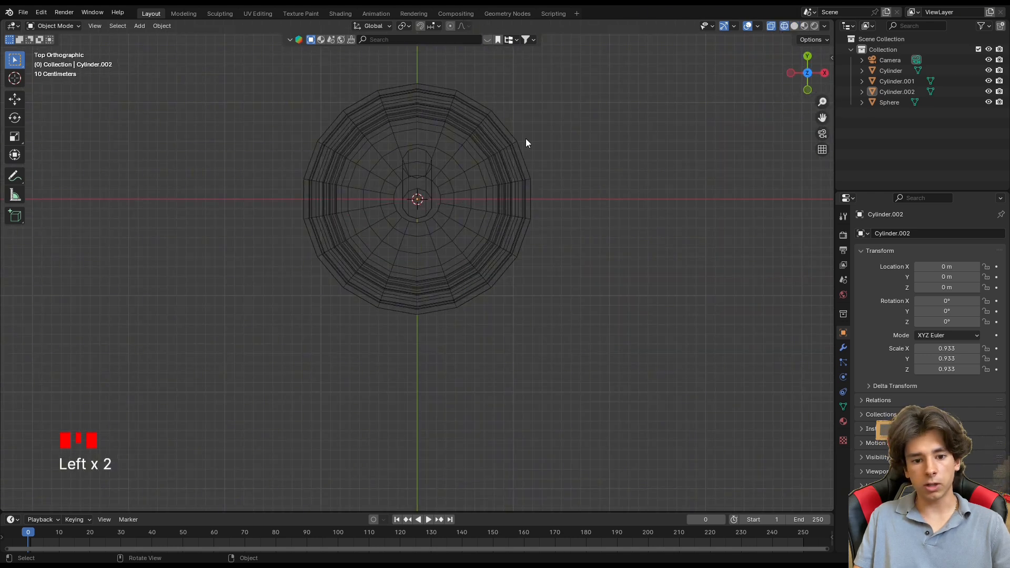
key(shift+a)
mouse_move(538, 161)
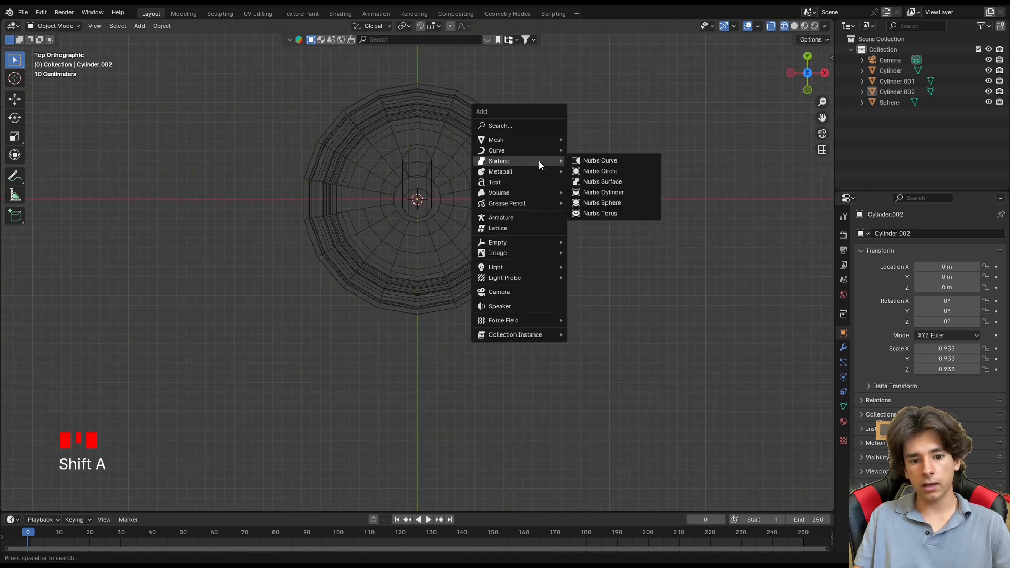
mouse_move(524, 138)
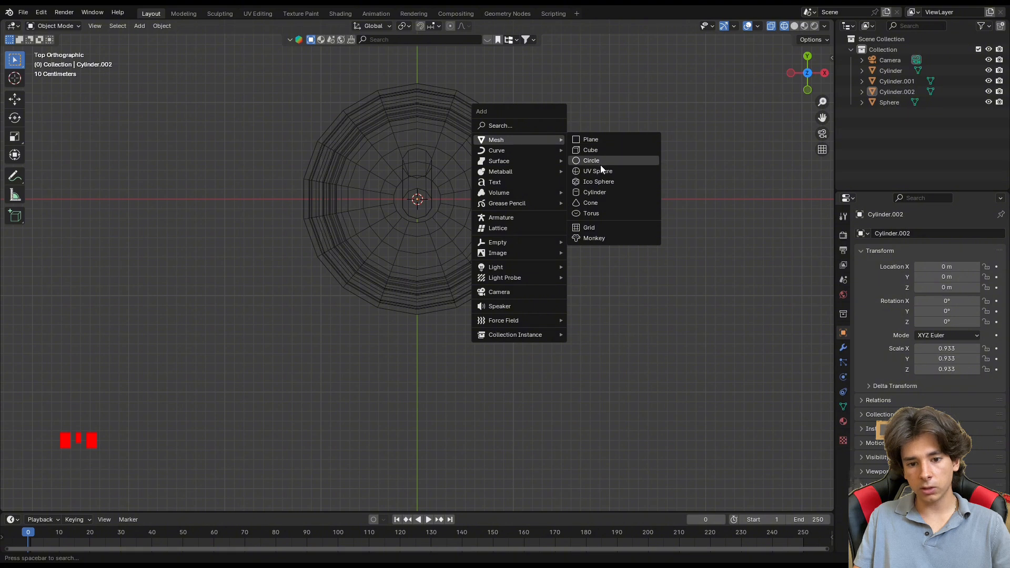
click(605, 182)
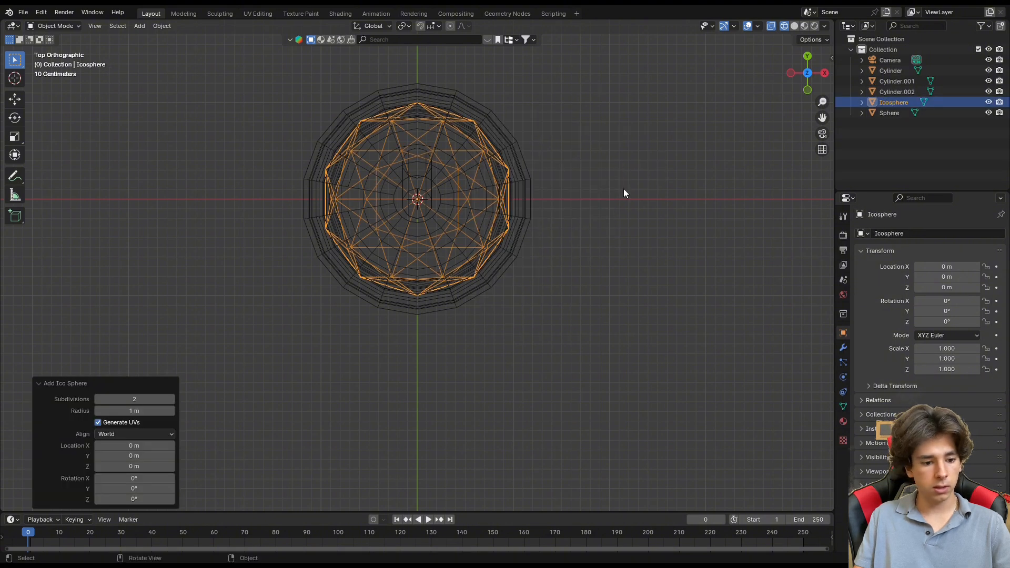
key(s)
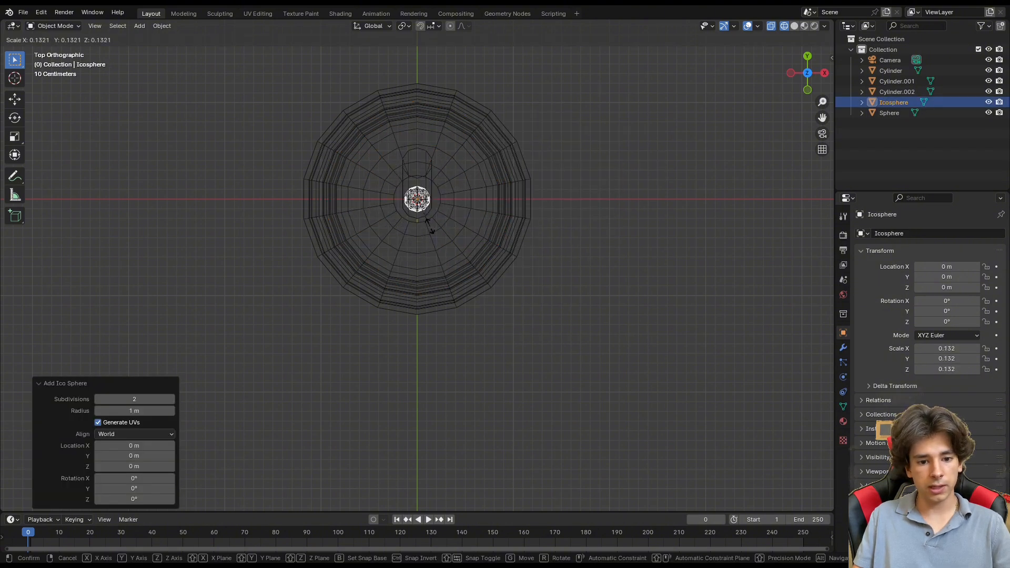
click(430, 230)
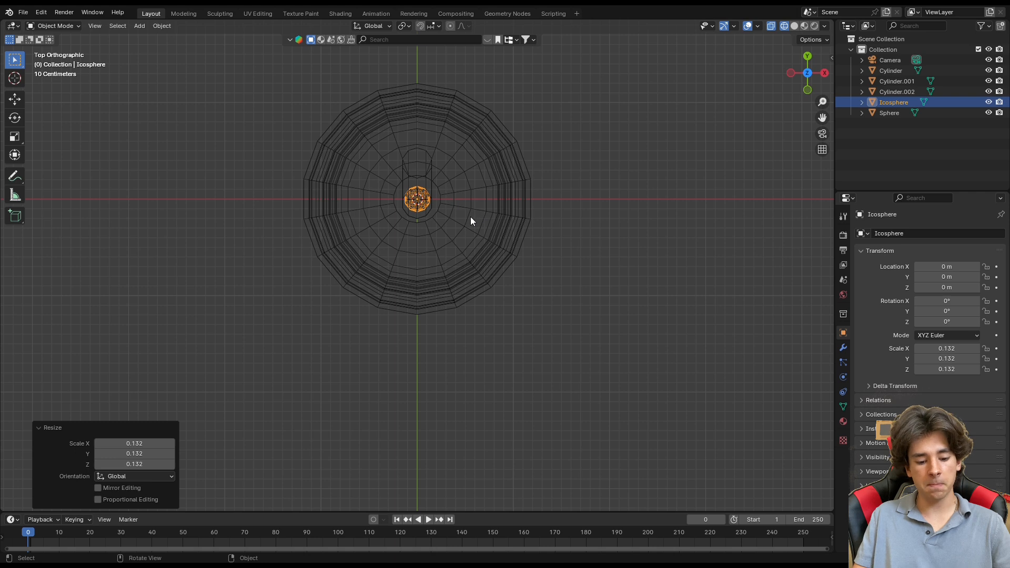
key(g)
click(529, 208)
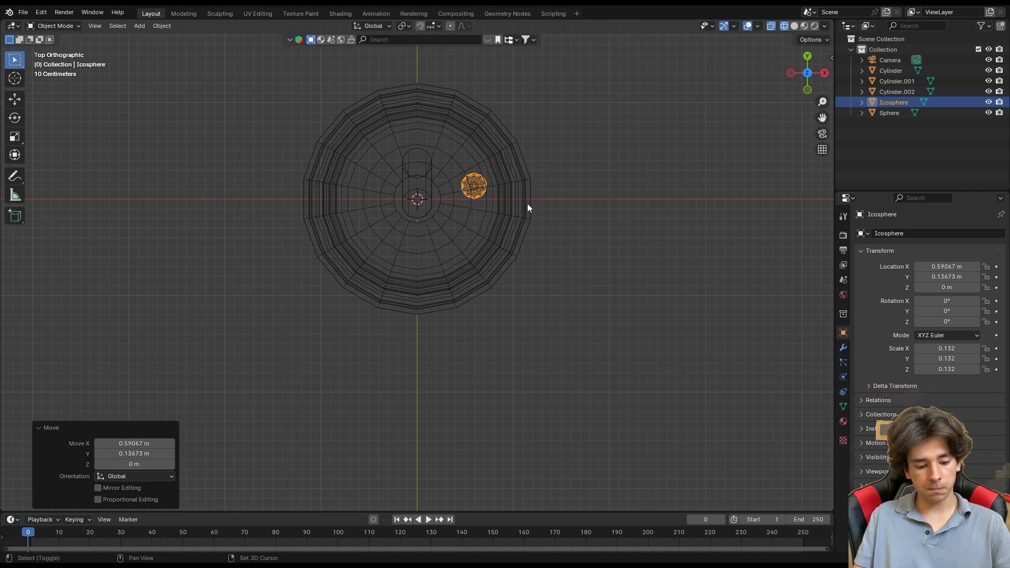
Duplicate the small sphere nine times, spreading the copies in a rough ring inside the cup at the same height
key(shift+d)
click(518, 237)
key(shift+d)
click(492, 276)
key(shift+d)
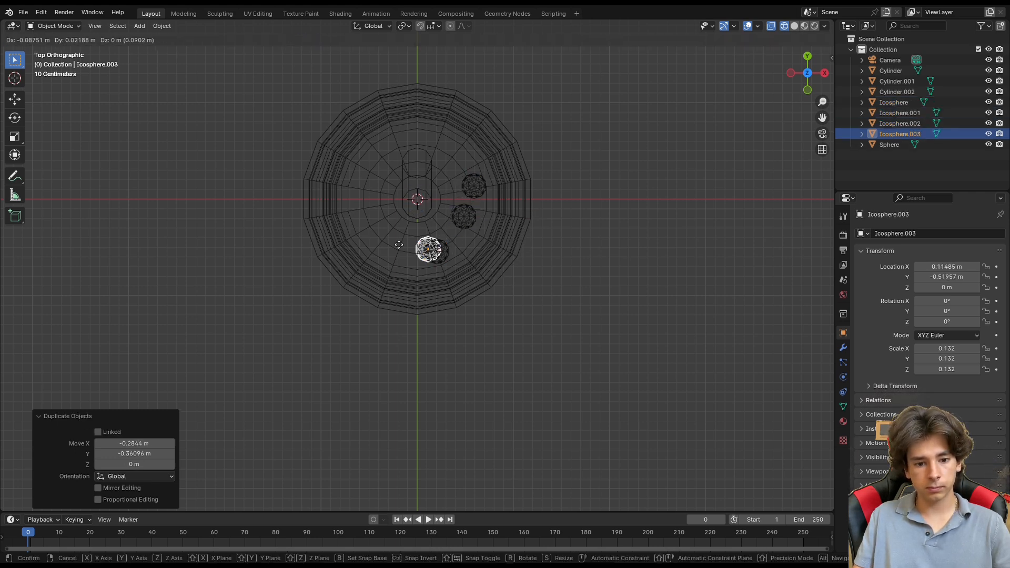
click(317, 210)
key(shift+d)
click(435, 219)
key(shift+d)
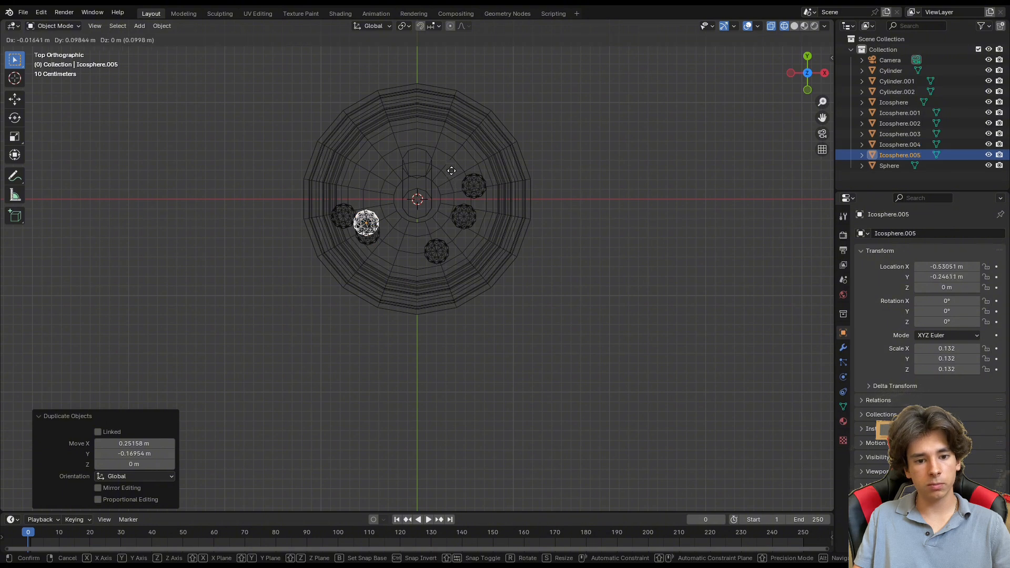
click(473, 103)
key(shift+d)
click(545, 104)
key(shift+d)
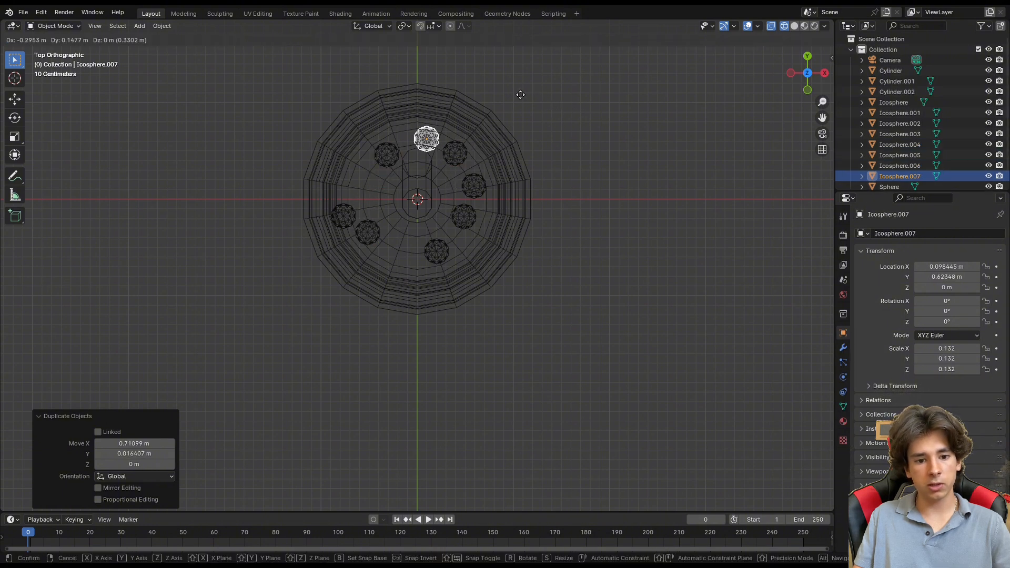
click(510, 91)
key(shift+d)
click(463, 171)
key(shift+d)
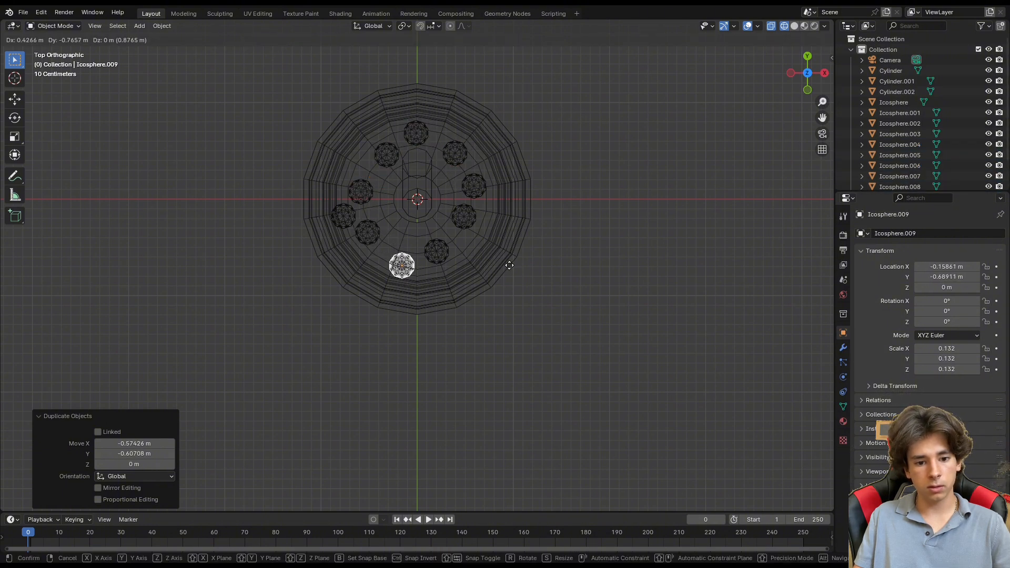
click(510, 265)
Scatter further sphere copies at different heights through the lower part of the liquid, up to Icosphere.021, and clear the selection
click(809, 61)
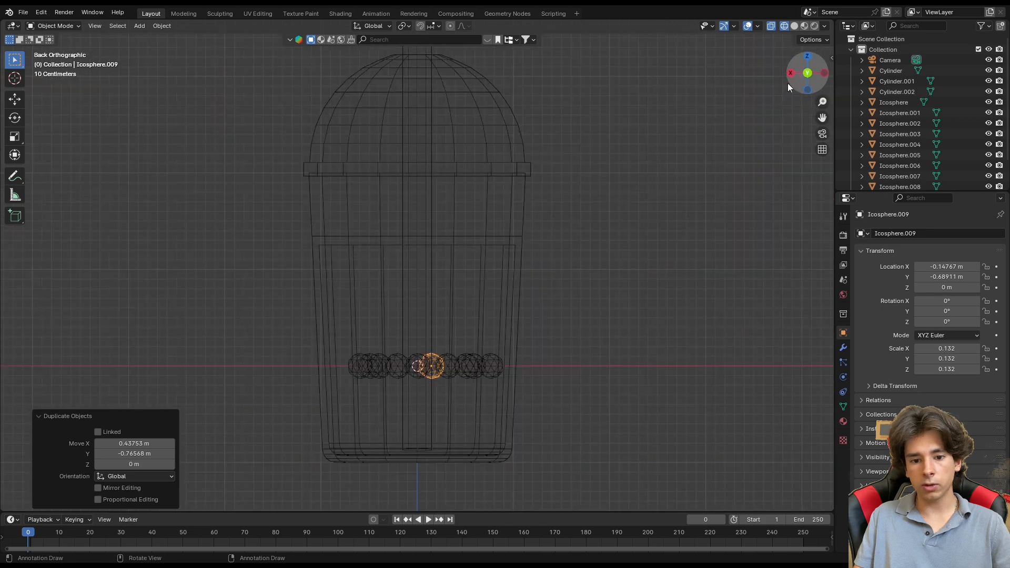
click(791, 73)
key(shift+d)
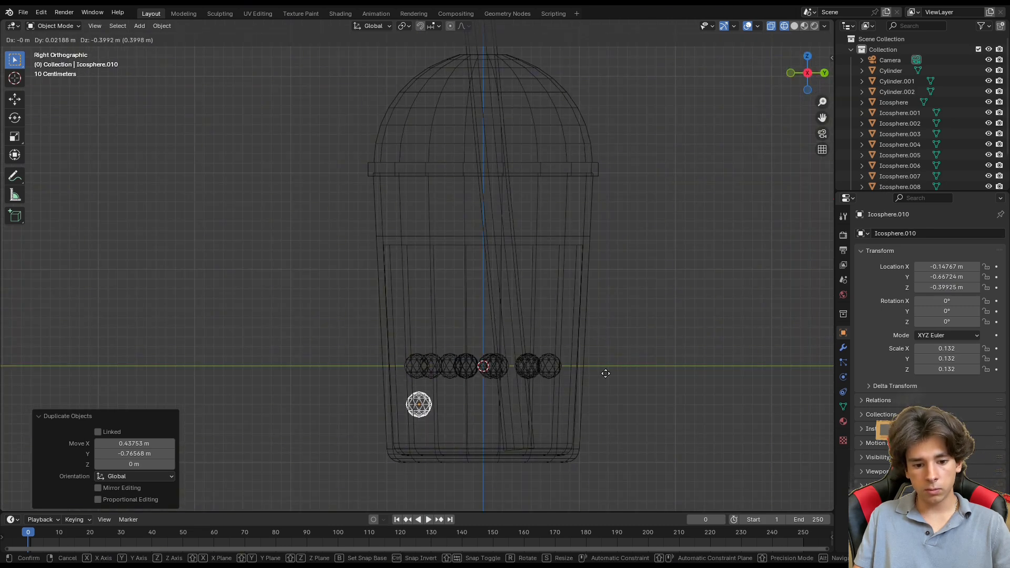
click(621, 374)
key(shift+d)
click(666, 388)
key(shift+d)
click(604, 334)
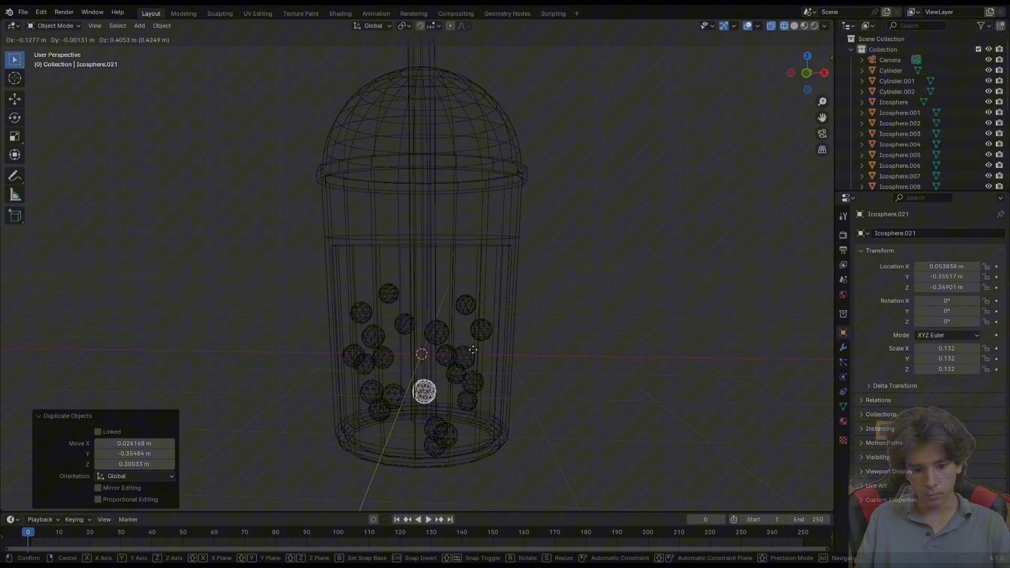
click(473, 345)
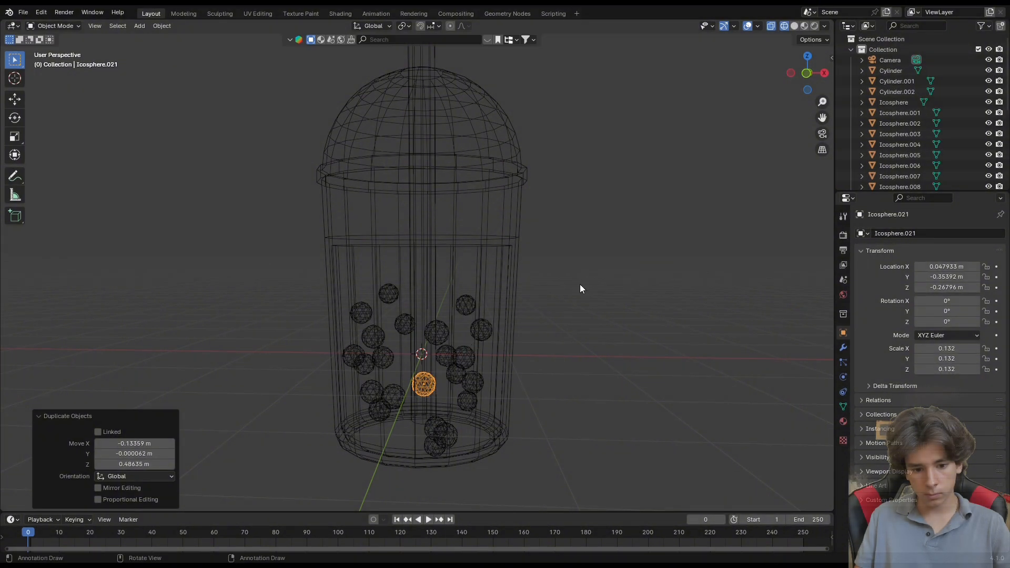
scroll(621, 321, down, 3)
click(581, 274)
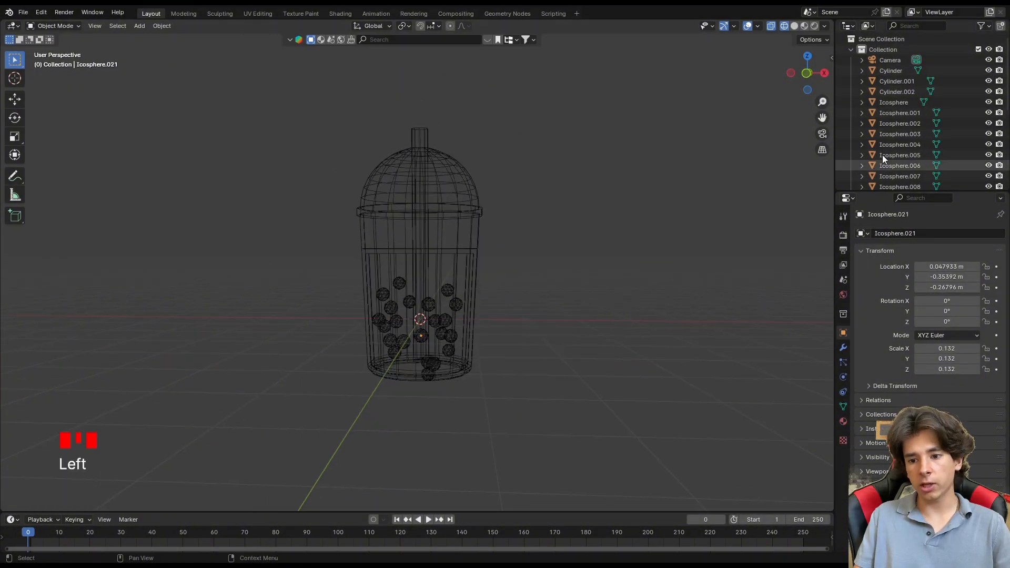
Enlarge the object list to show every sphere, add a new collection to the scene and name it Bobba
scroll(898, 178, down, 8)
scroll(905, 181, down, 4)
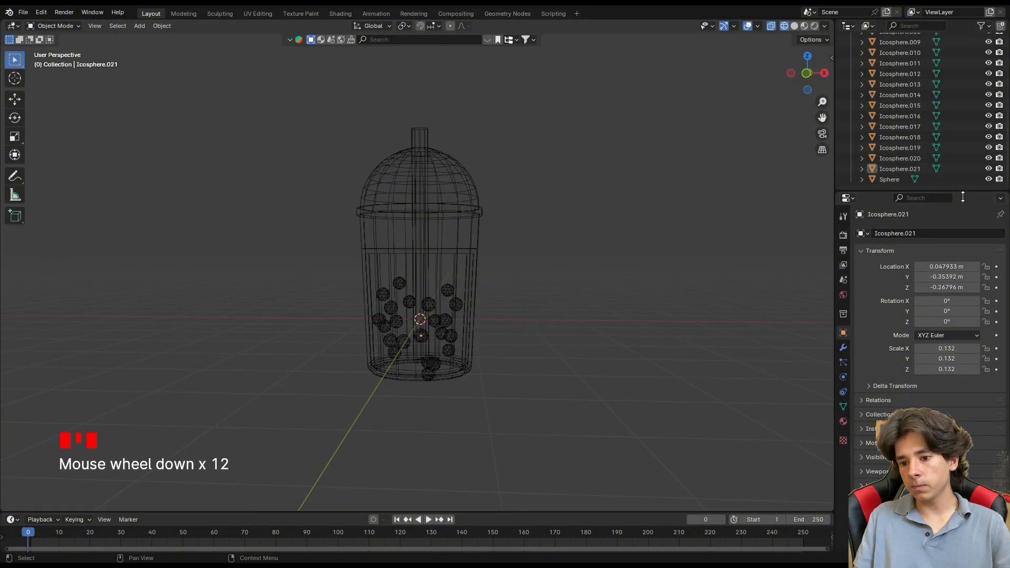
drag(958, 192, 955, 371)
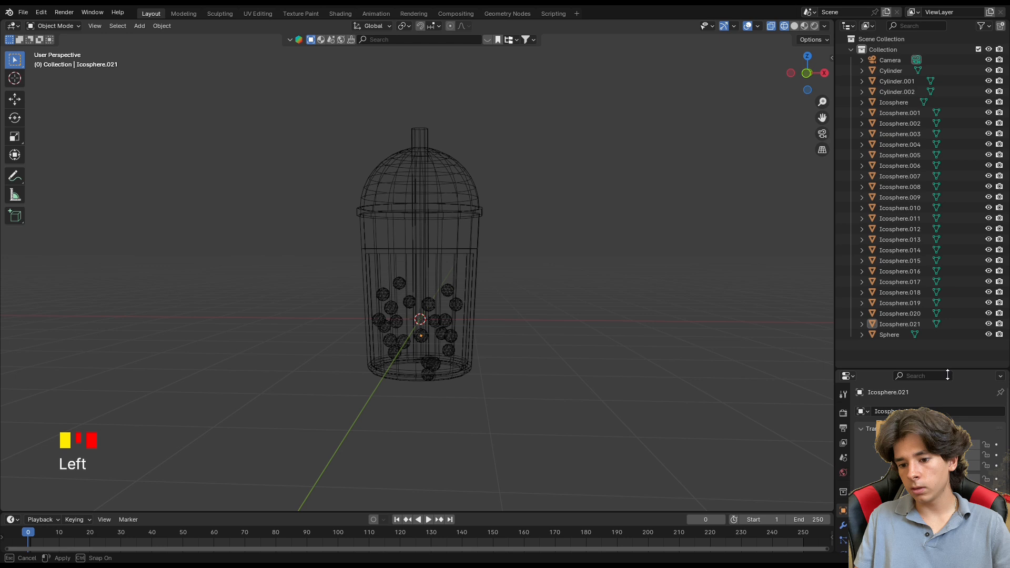
right_click(922, 352)
click(916, 353)
triple_click(899, 346)
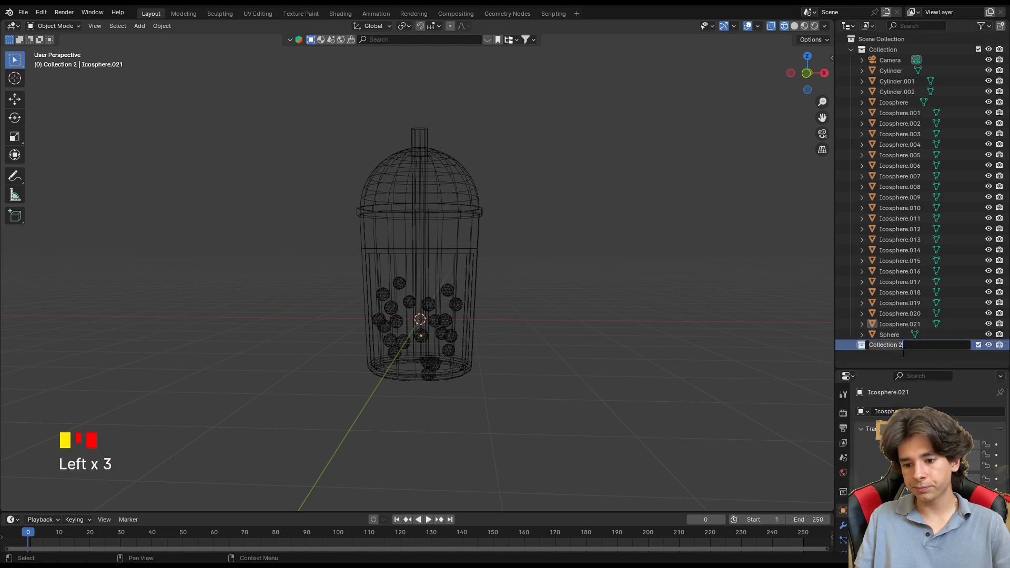
text(Bobba)
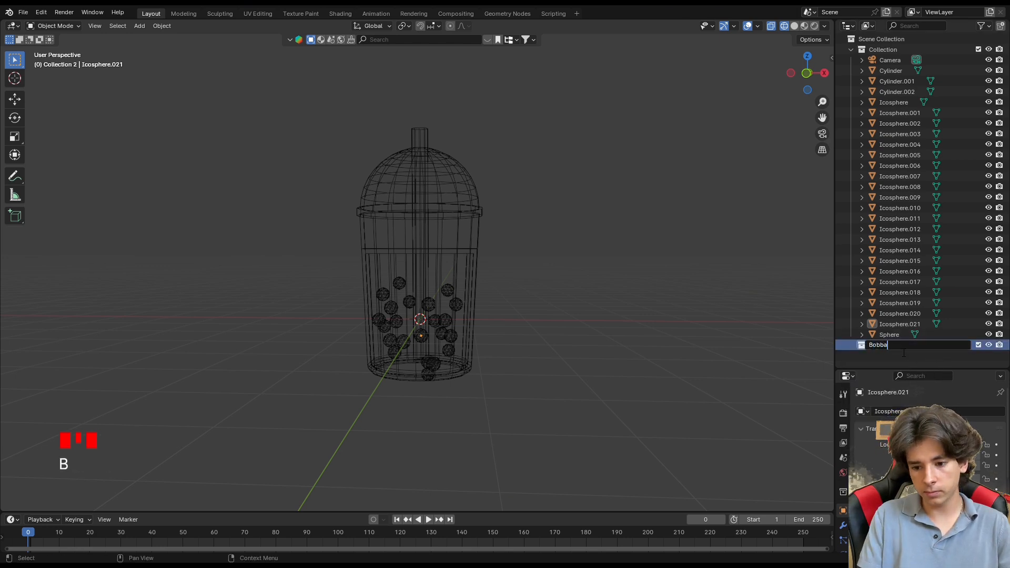
key(Return)
Move all the pearls, Icosphere through Icosphere.021, into the Bobba collection, collapse it and clear the selection
click(905, 324)
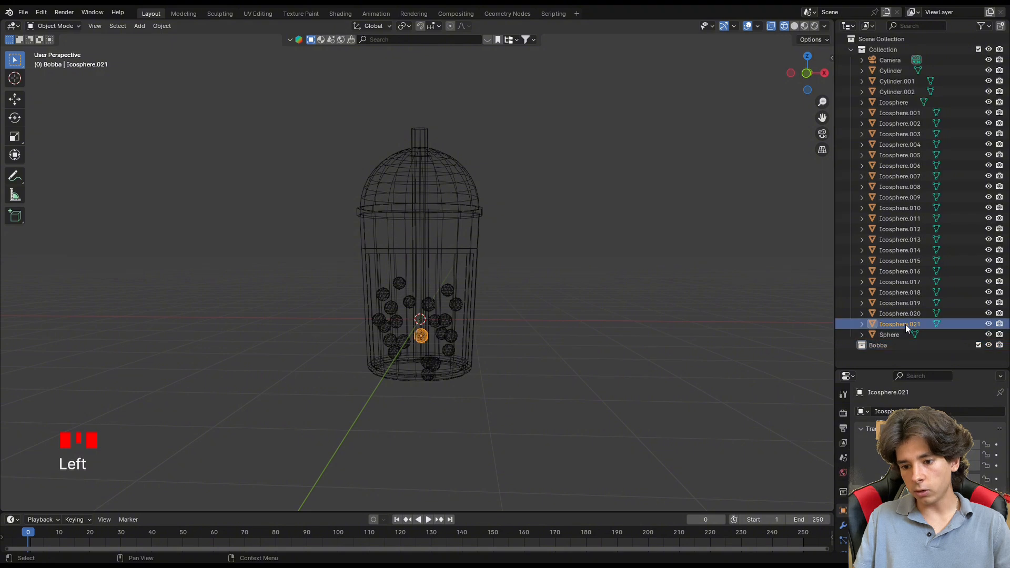
key(shift+Up)
key(shift+Up)
key(shift+Up)
key(shift+Up)
key(shift+Up)
key(shift+Up)
key(shift+Up)
key(shift+Up)
key(shift+Up)
key(shift+Up)
key(shift+Up)
key(shift+Up)
key(shift+Up)
key(shift+Up)
key(shift+Up)
key(shift+Up)
key(shift+Up)
key(shift+Up)
key(shift+Up)
key(shift+Up)
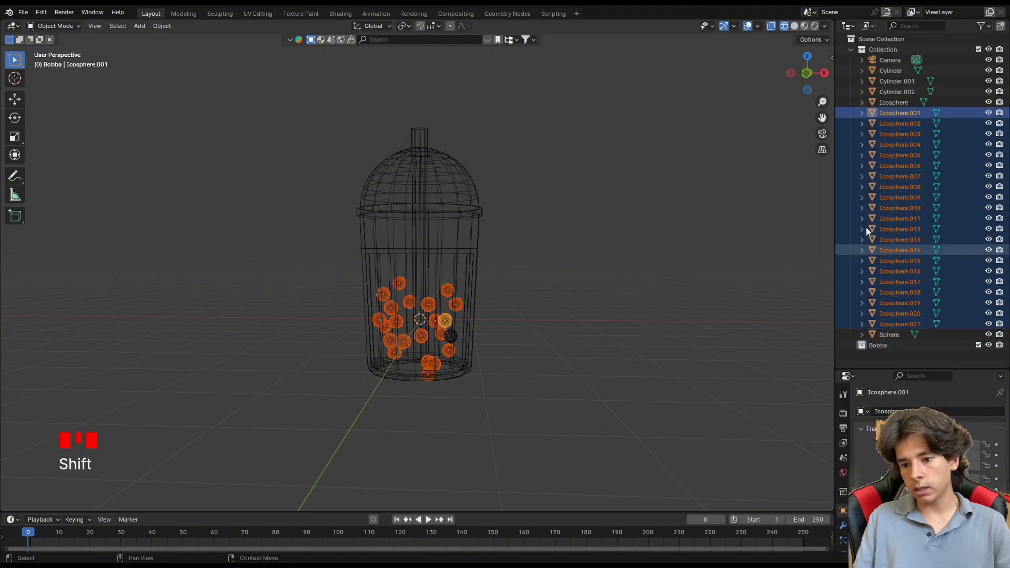
key(shift+Up)
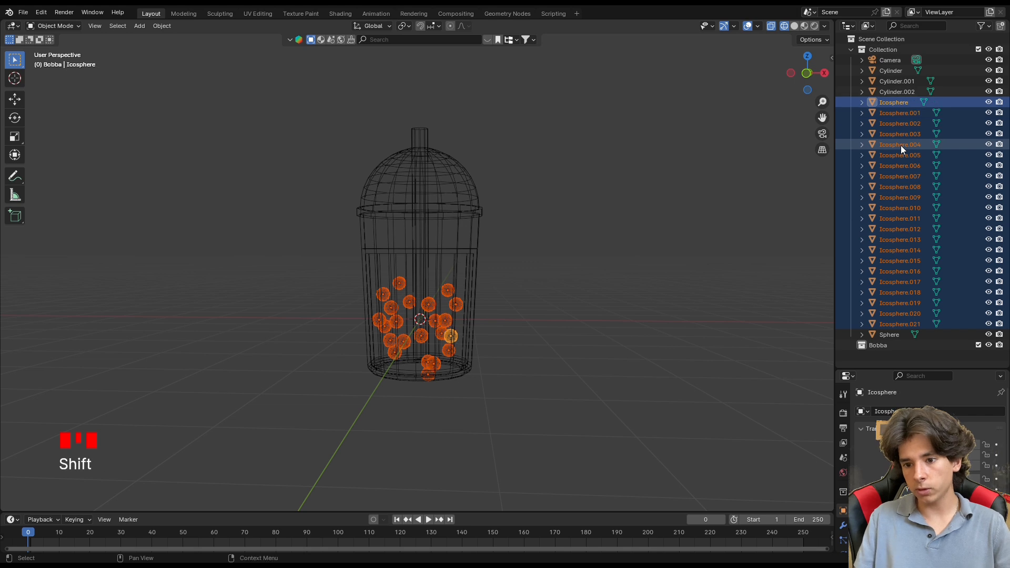
drag(901, 145, 893, 344)
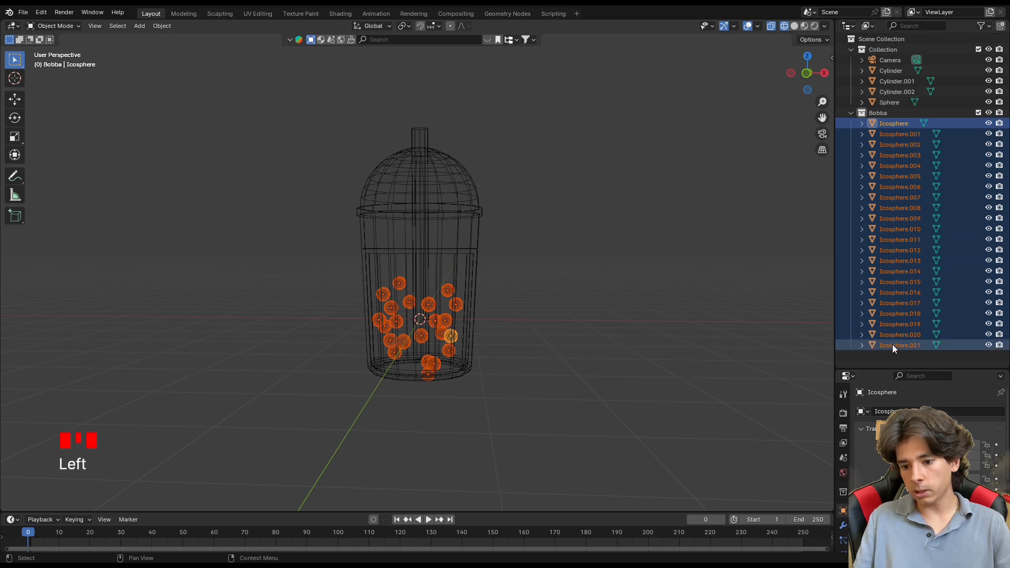
click(852, 111)
scroll(904, 103, up, 3)
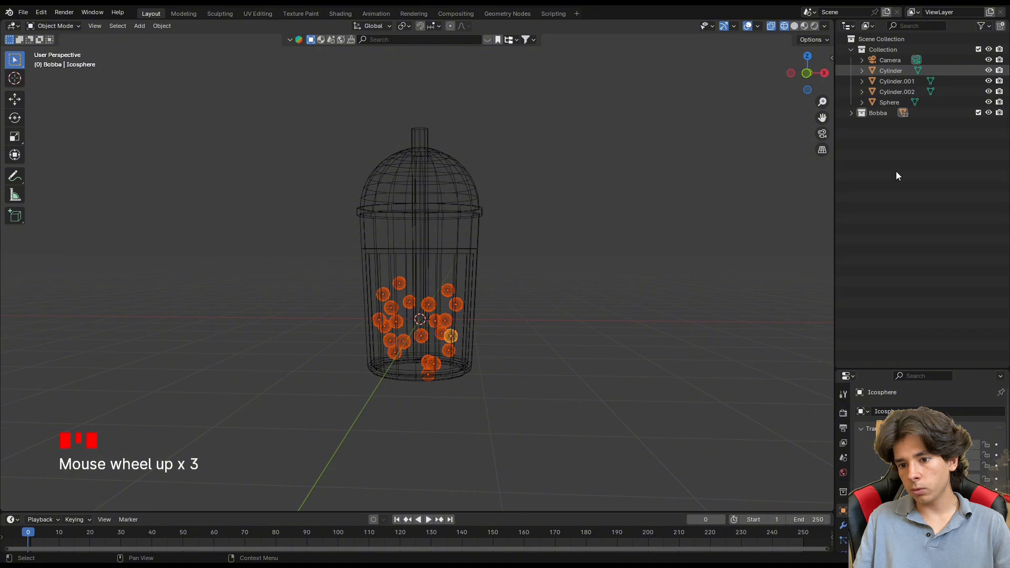
click(552, 249)
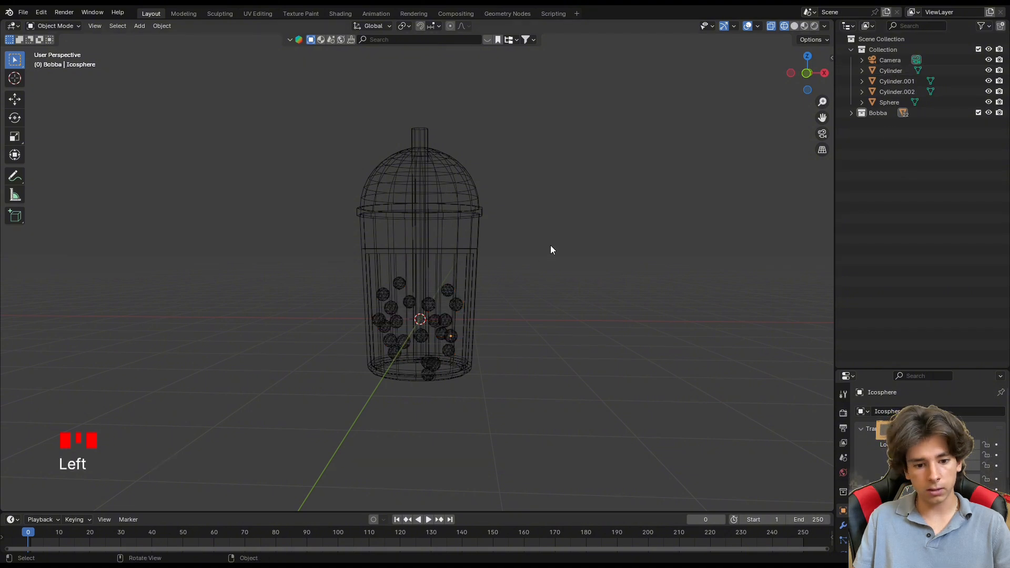
Save the file and switch the viewport from wireframe to Material Preview shading
key(ctrl+s)
key(Tab)
key(Tab)
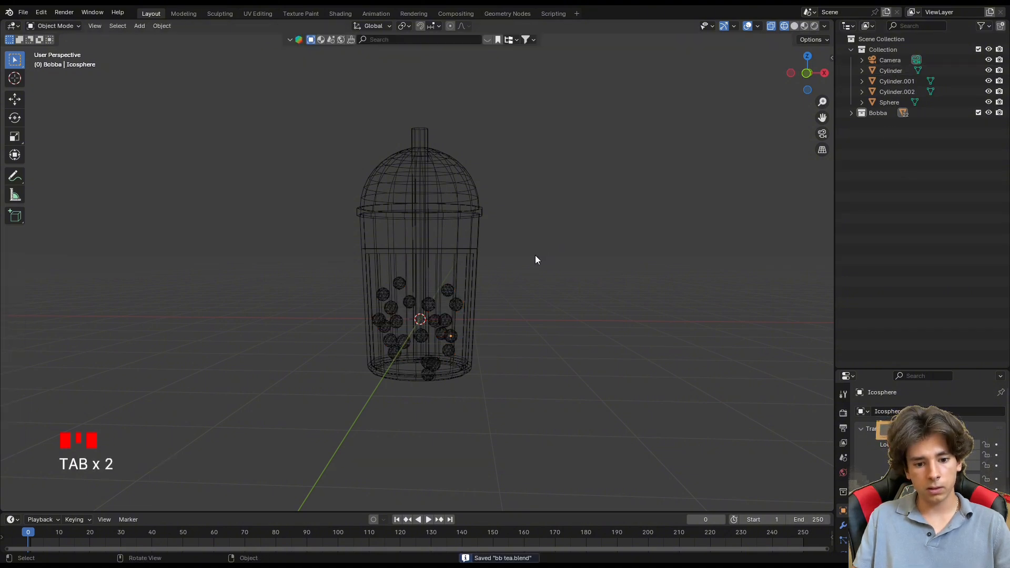
click(795, 25)
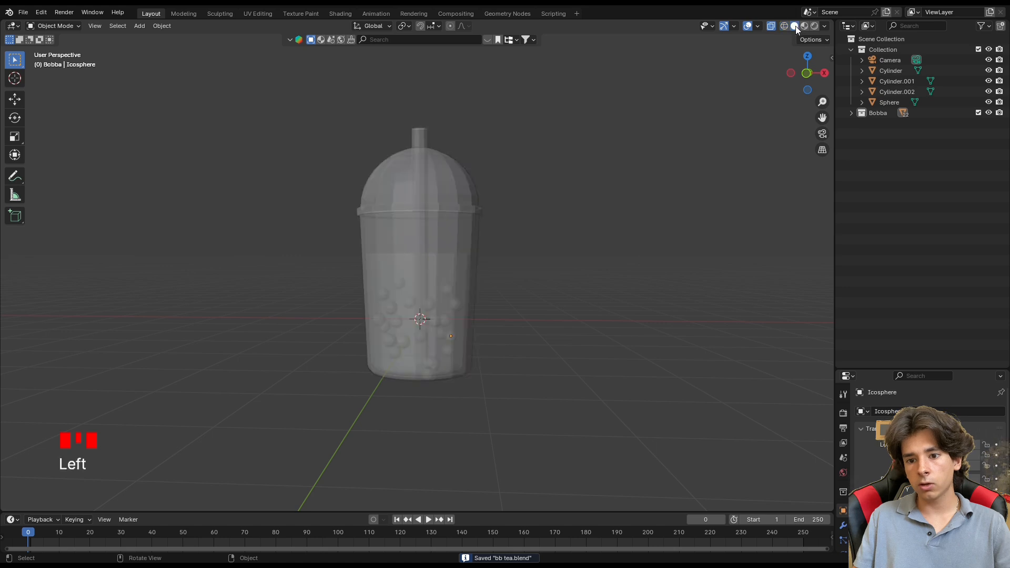
click(805, 26)
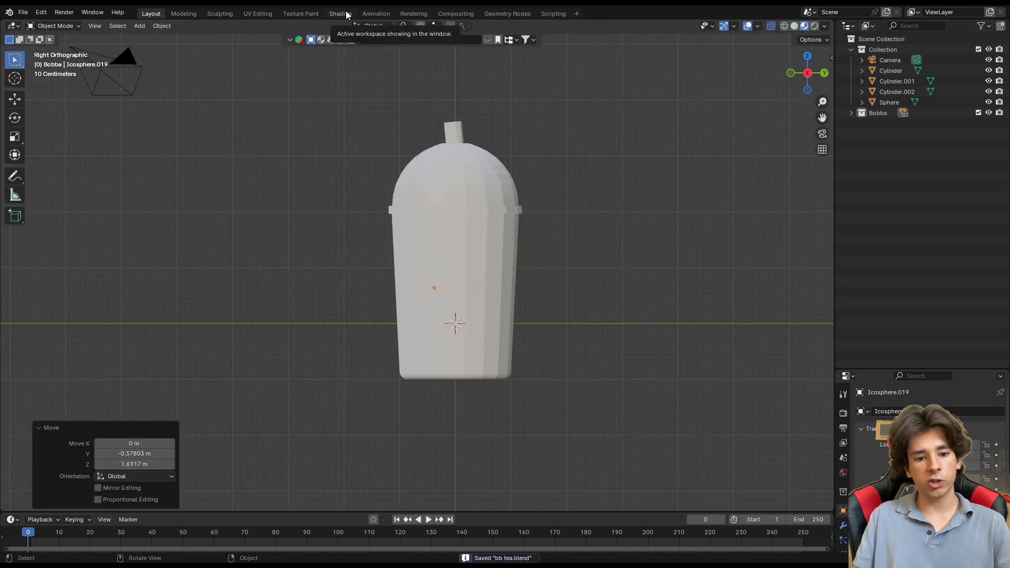
In the Shading workspace, give the domed lid a new material named Plastic
click(345, 11)
drag(809, 76, 802, 84)
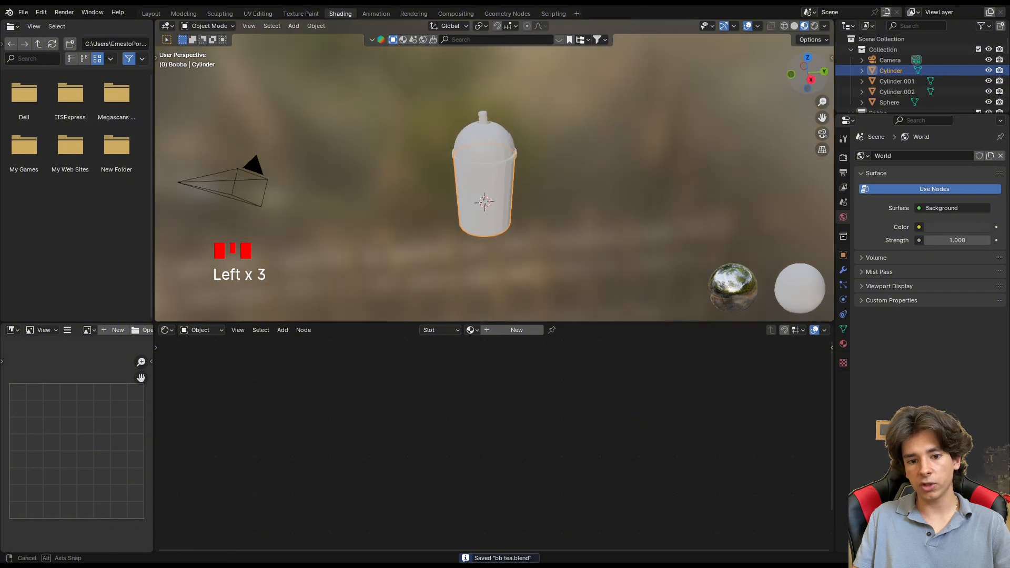
scroll(589, 200, up, 4)
click(493, 120)
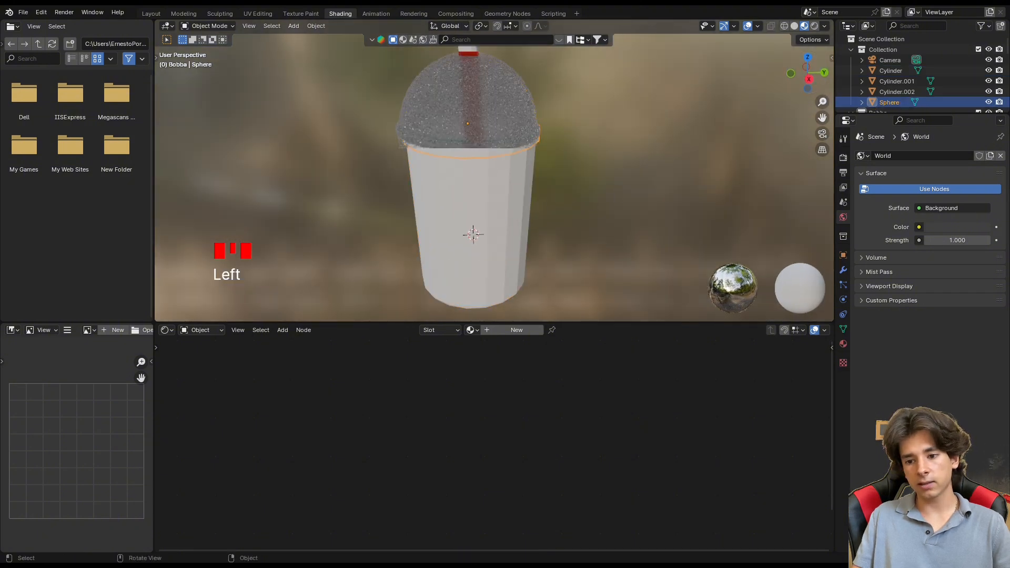
click(525, 330)
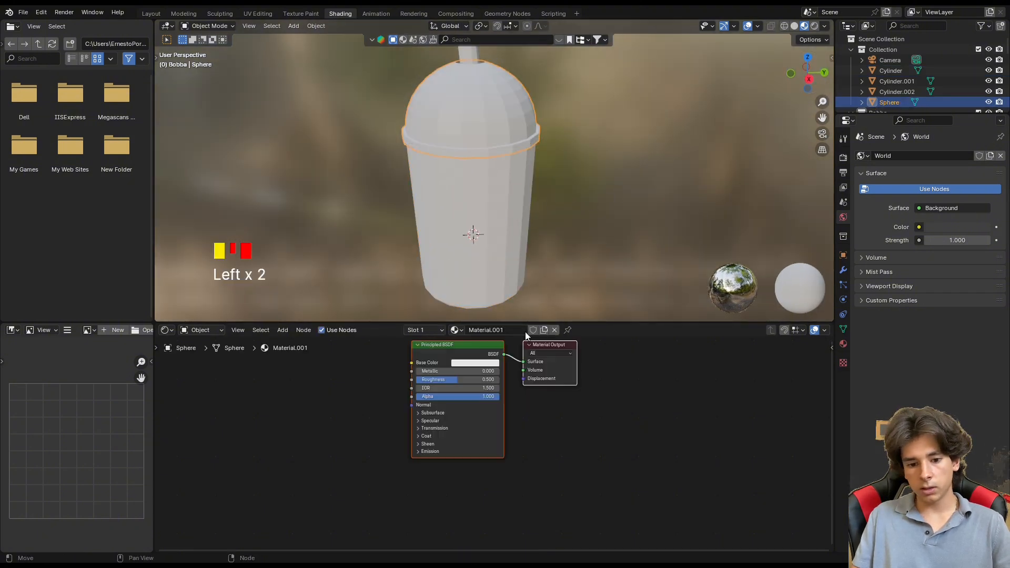
drag(508, 334, 461, 332)
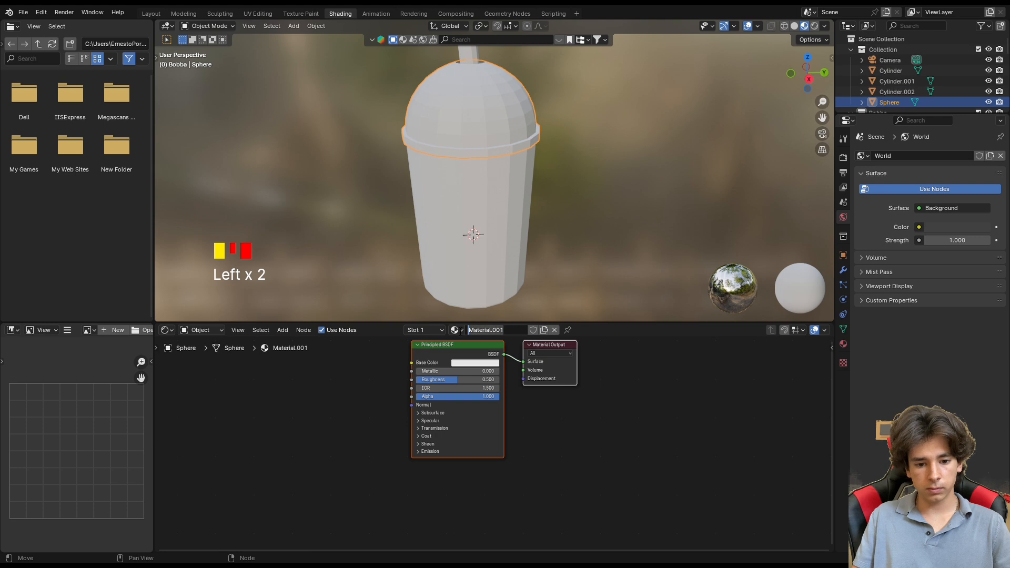
text(Plastic)
key(Return)
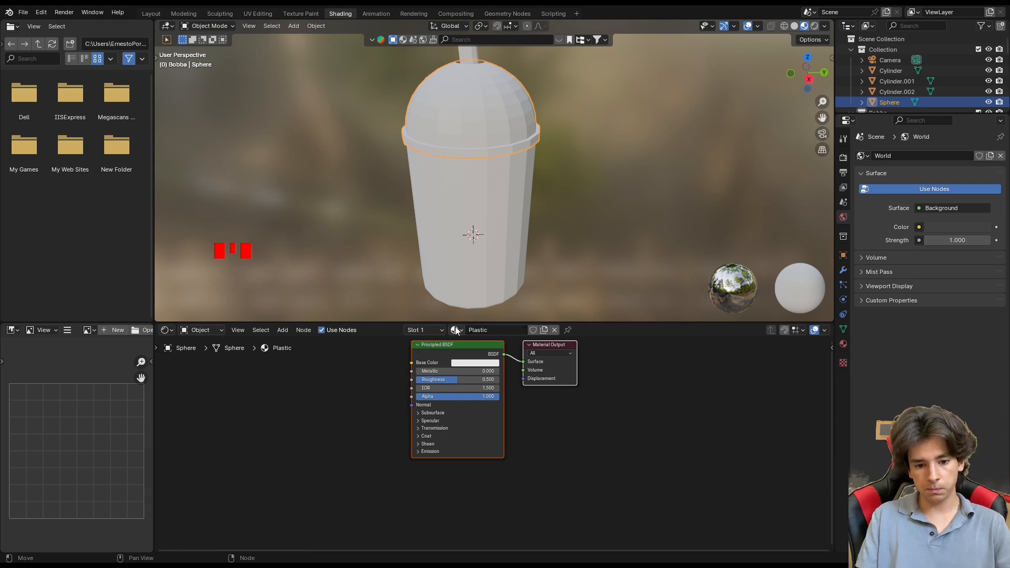
Replace the Plastic material's Principled BSDF with a Glossy BSDF node, placed well to the left of the Material Output
click(484, 428)
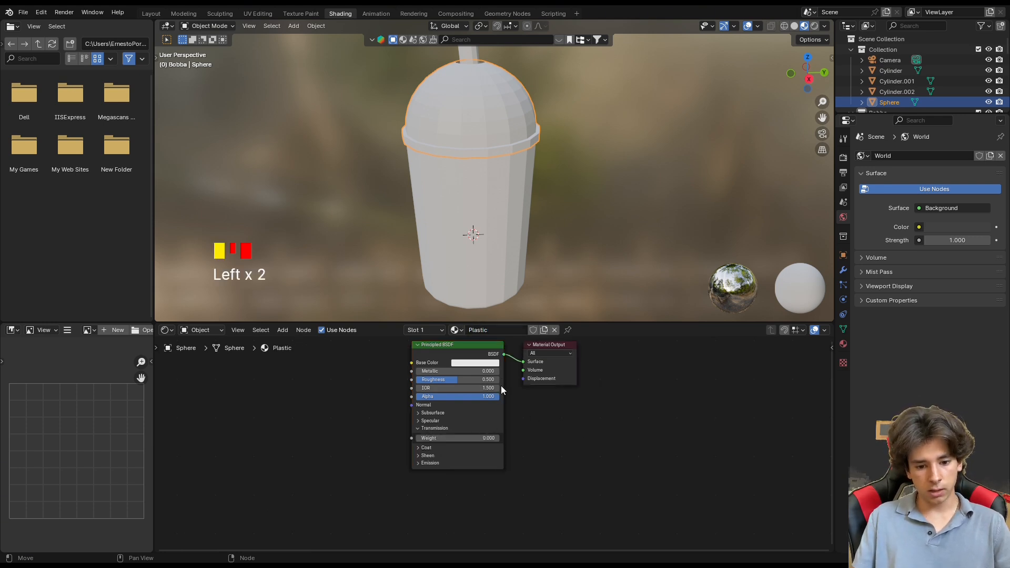
click(467, 346)
key(x)
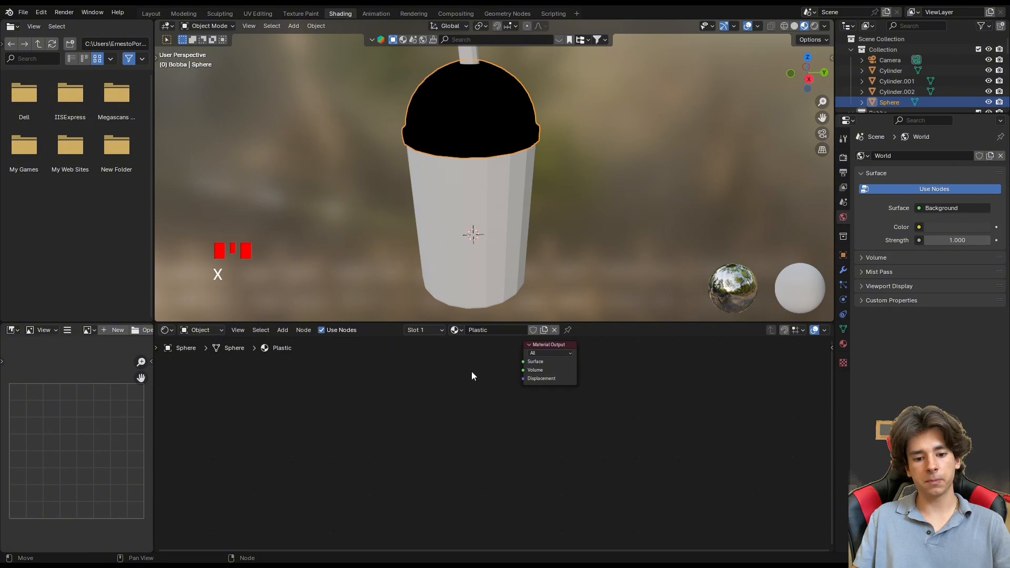
key(shift+a)
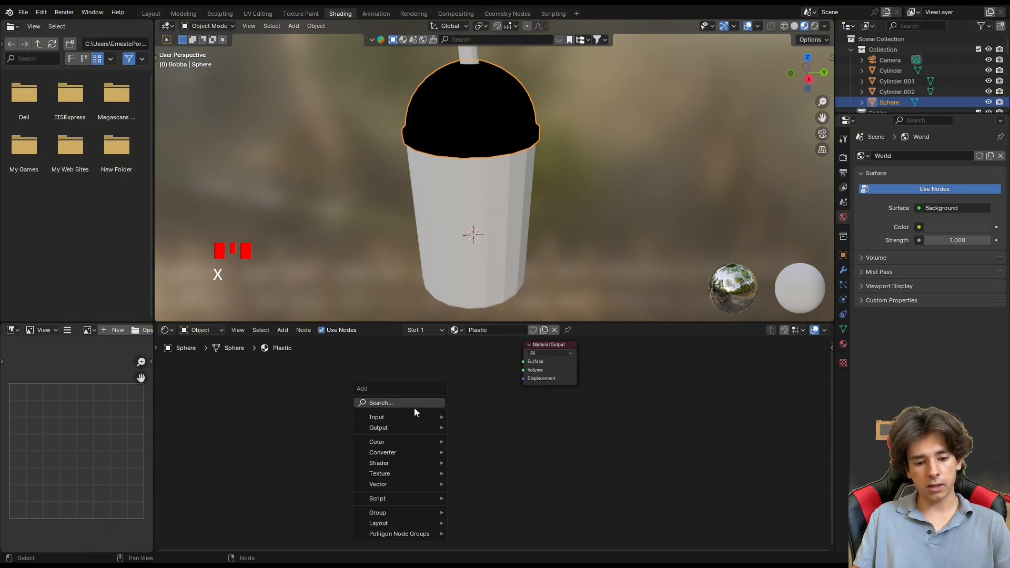
click(415, 404)
text(gloss)
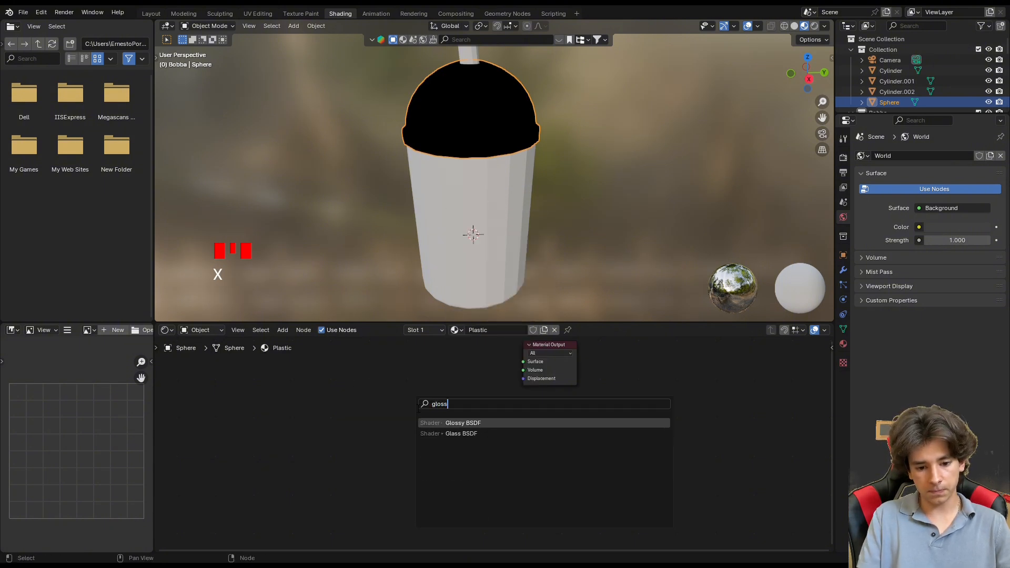
click(507, 423)
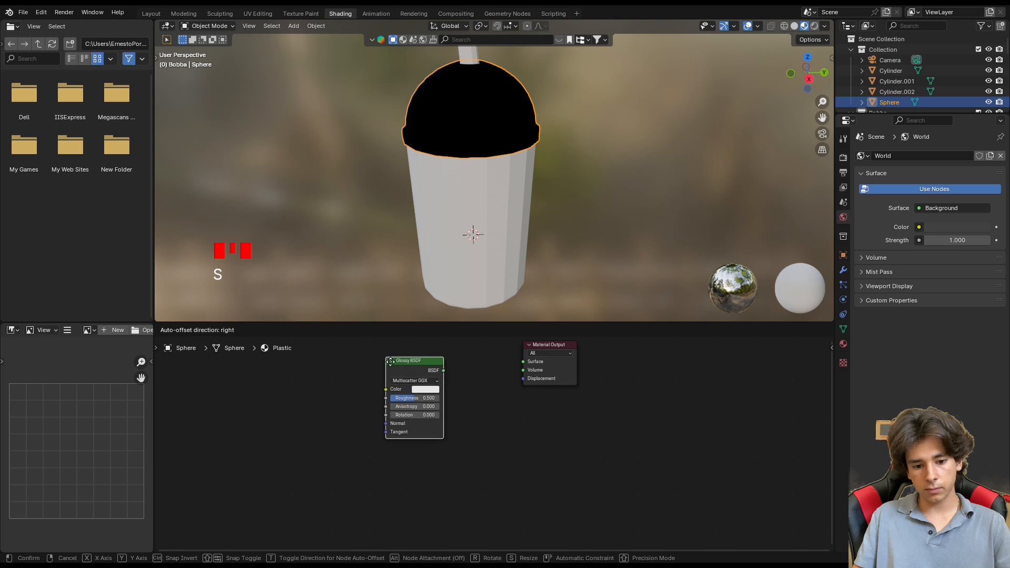
drag(444, 371, 505, 365)
drag(429, 362, 346, 361)
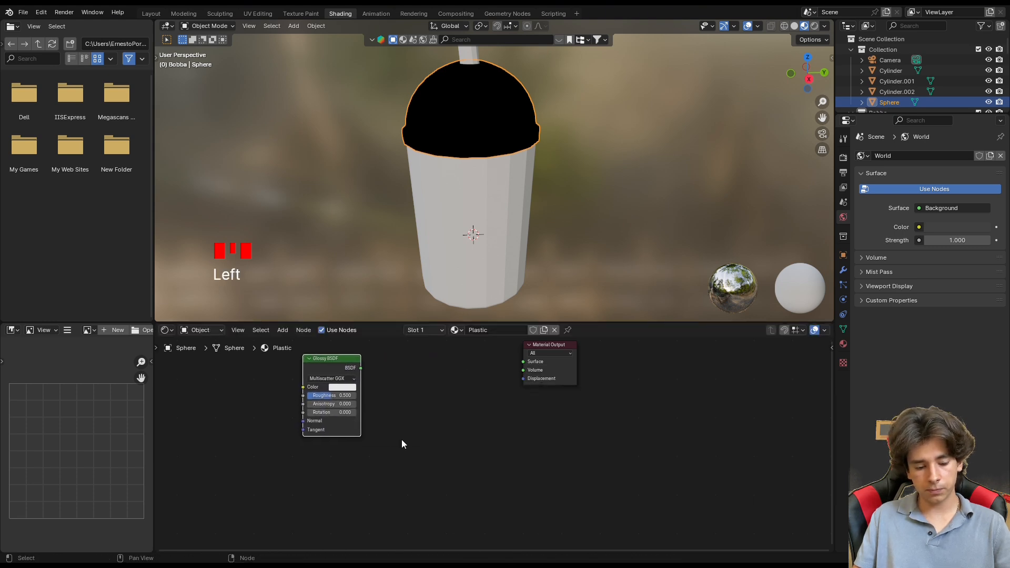
Add a Translucent BSDF node and place it below the Glossy BSDF
click(402, 440)
key(shift+a)
click(372, 420)
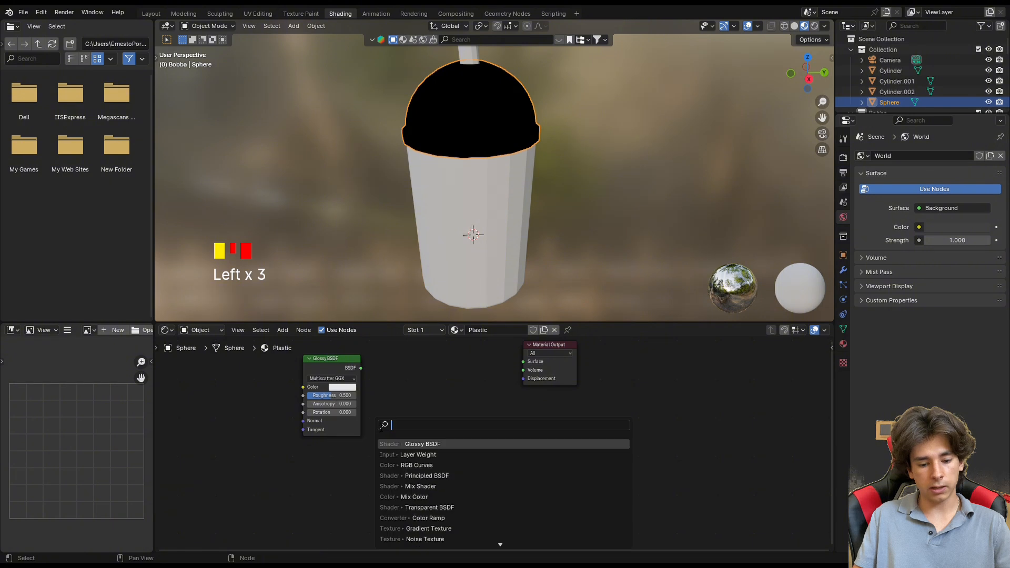
text(trans)
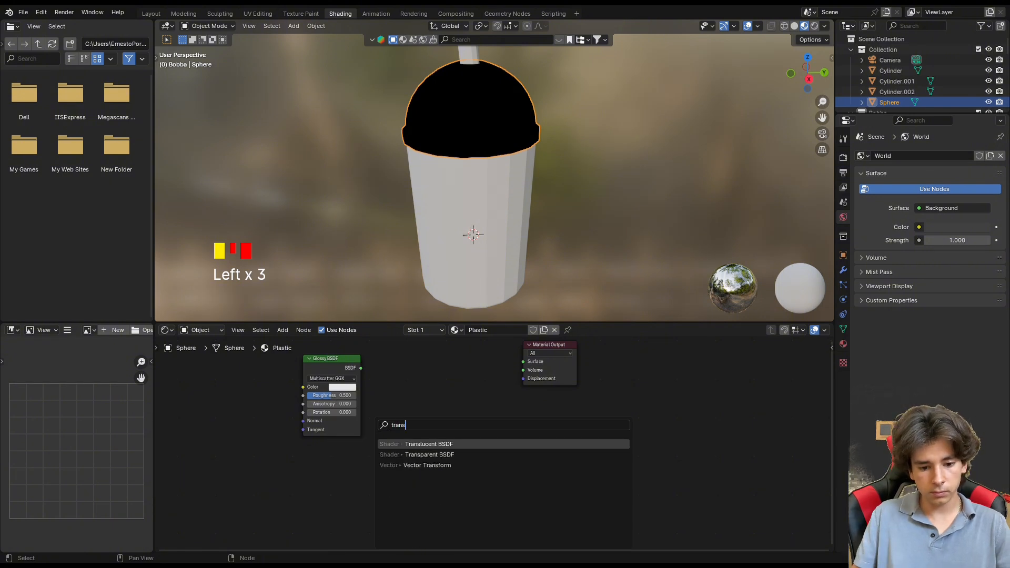
click(467, 447)
click(302, 465)
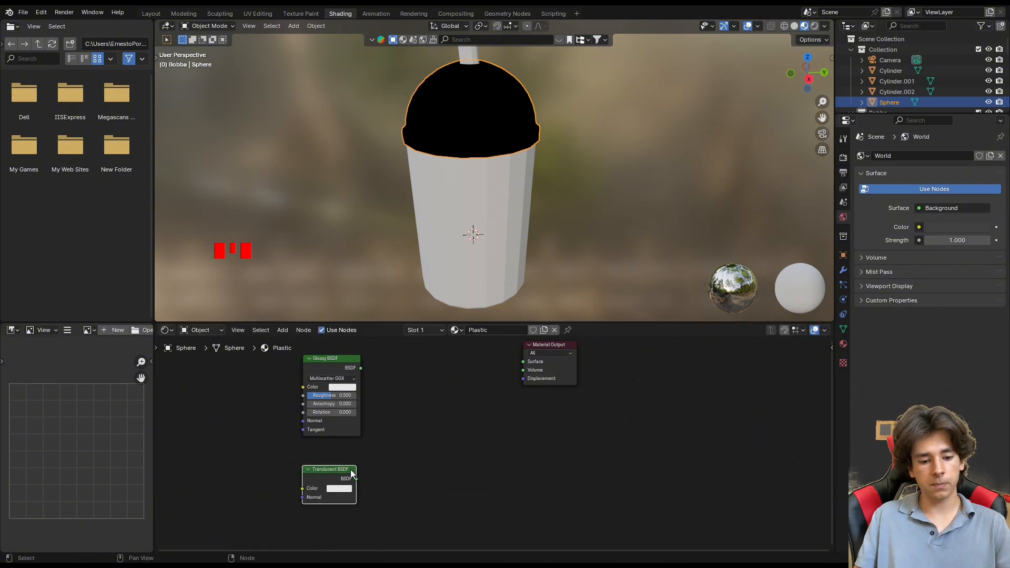
click(393, 406)
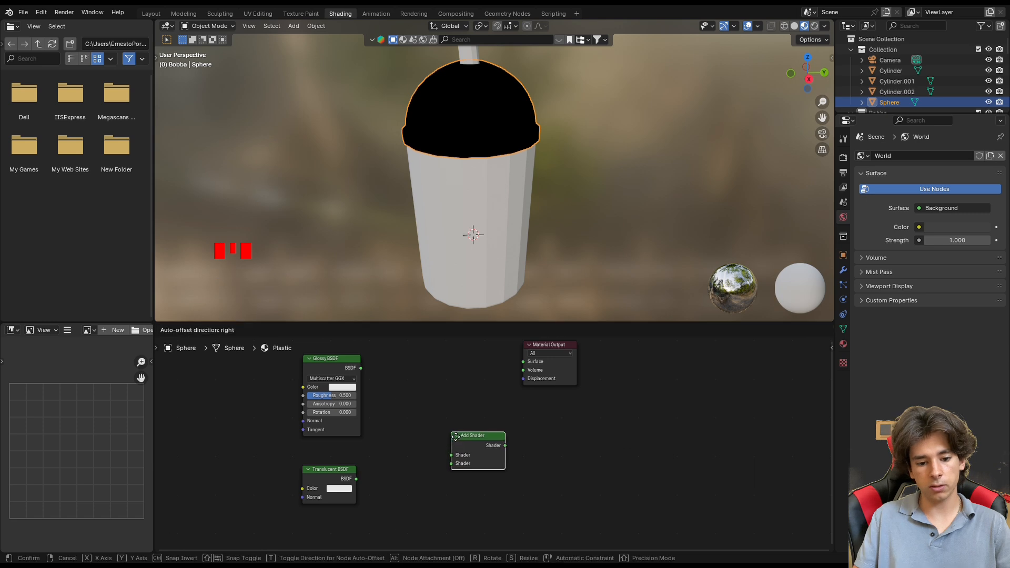
right_click(441, 436)
key(ctrl+z)
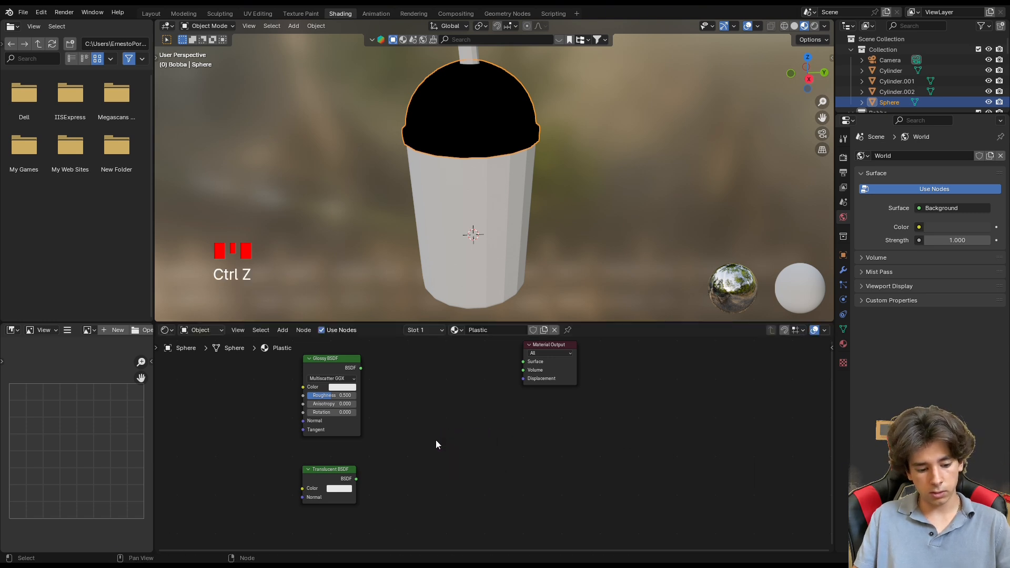
Add a Mix Shader and connect the Glossy BSDF to its first shader input and the Translucent BSDF to its second
key(shift+a)
mouse_move(427, 449)
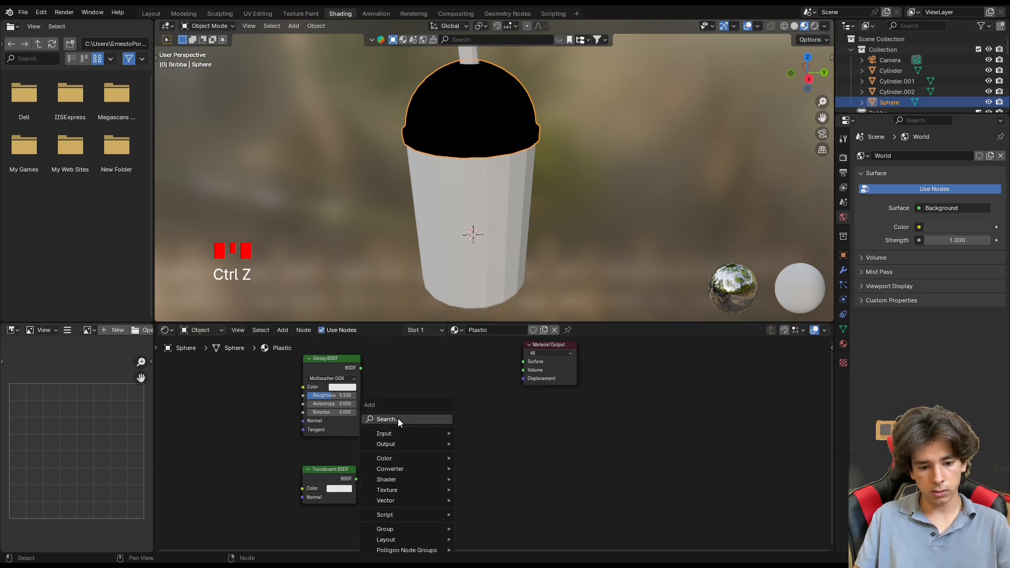
click(398, 419)
text(mix s)
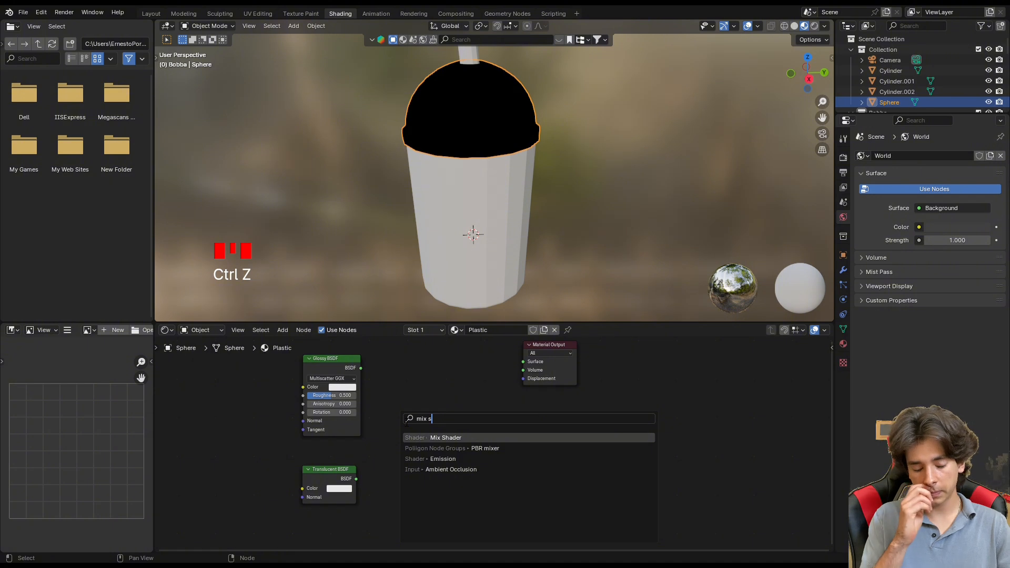
key(Return)
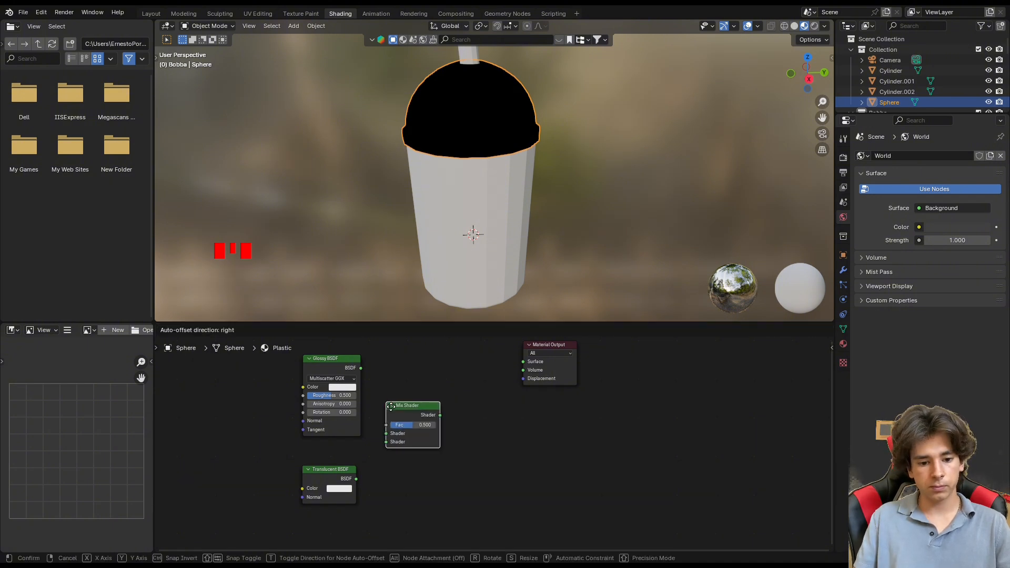
click(394, 407)
drag(421, 405, 423, 400)
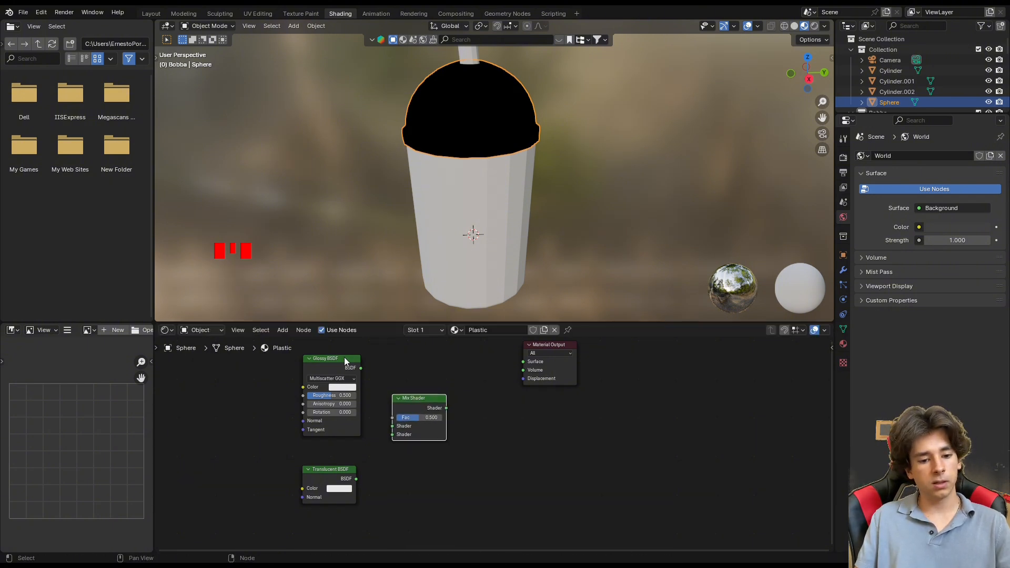
drag(360, 368, 393, 426)
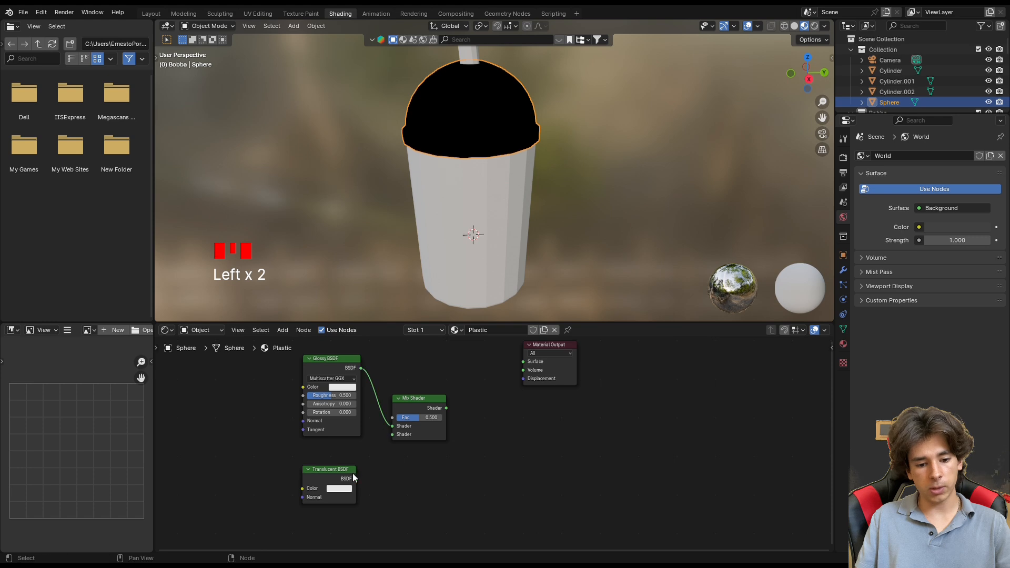
drag(356, 478, 393, 434)
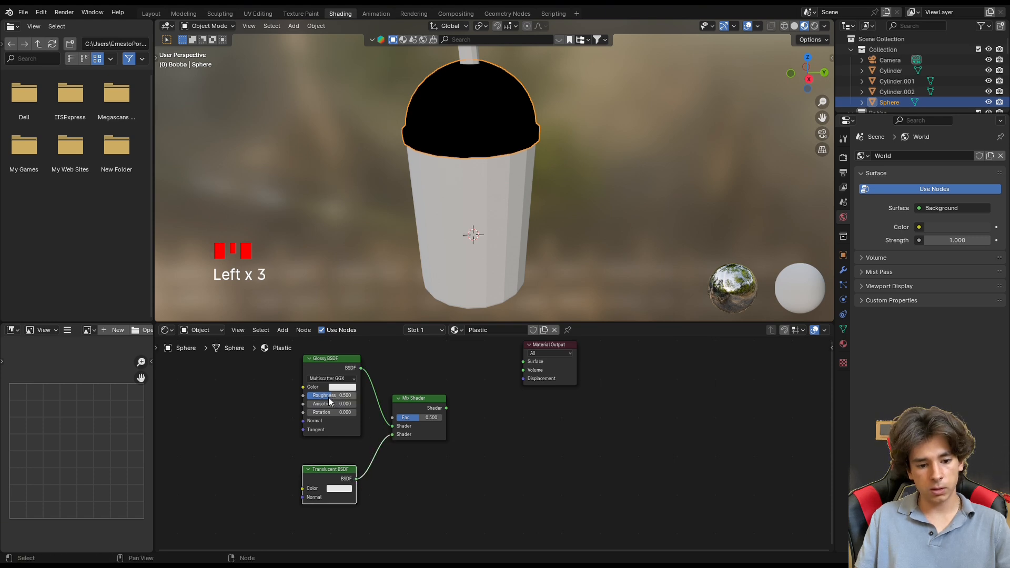
Lower the Glossy BSDF's roughness to about 0.09
drag(332, 396, 311, 396)
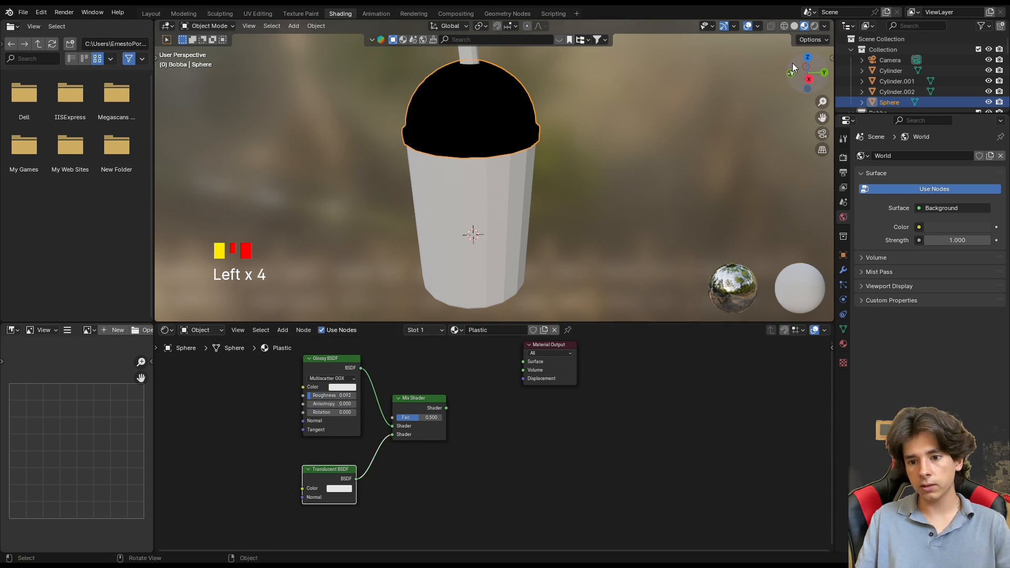
Show the viewport in rendered shading, set the render engine to Cycles on GPU Compute, and save the file
click(815, 26)
click(844, 158)
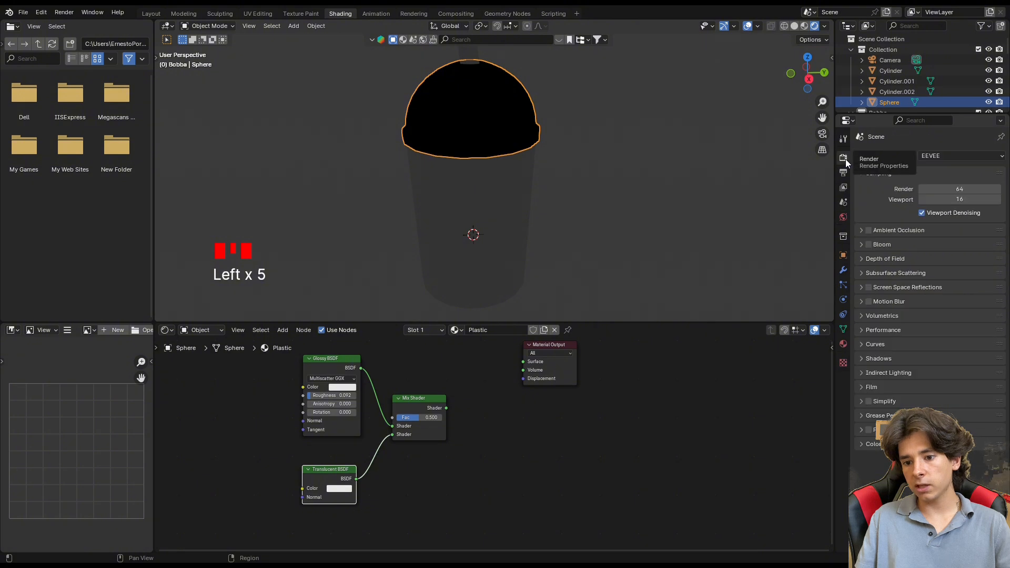
click(939, 156)
click(936, 191)
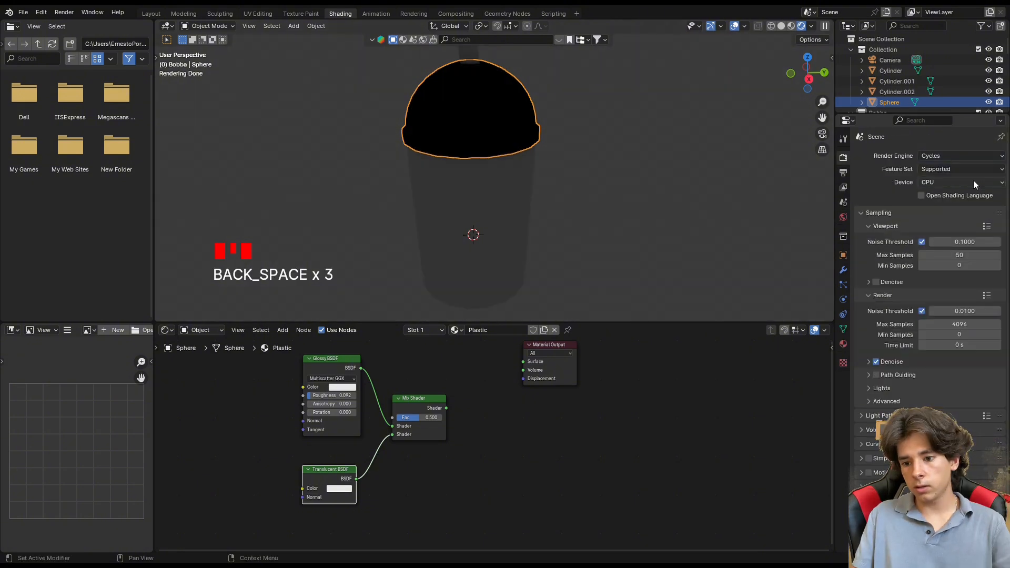
click(974, 182)
click(955, 202)
key(ctrl+s)
scroll(629, 158, down, 2)
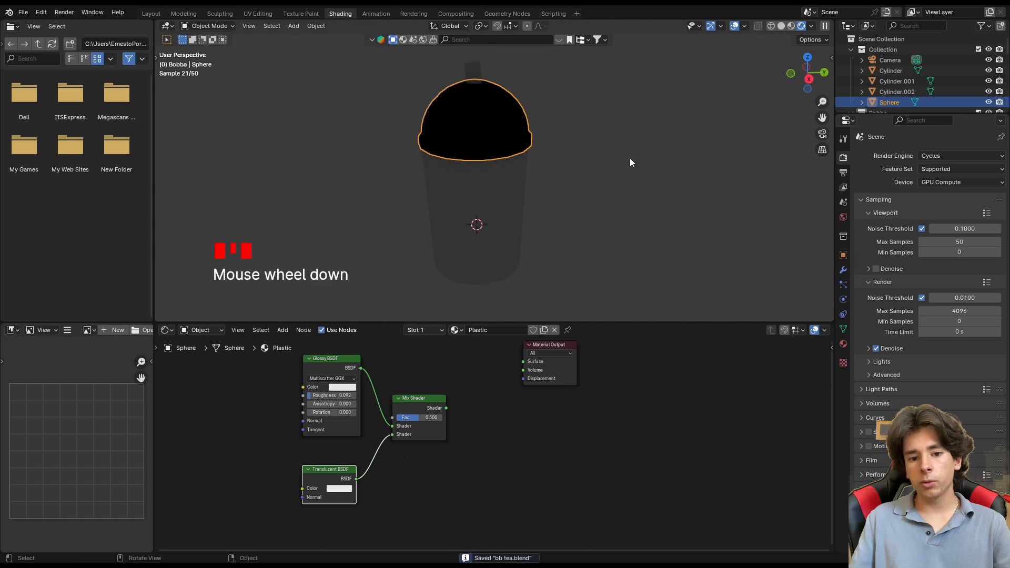
Set the world background to a neutral grey with a value of about 0.42 and save the file
click(844, 218)
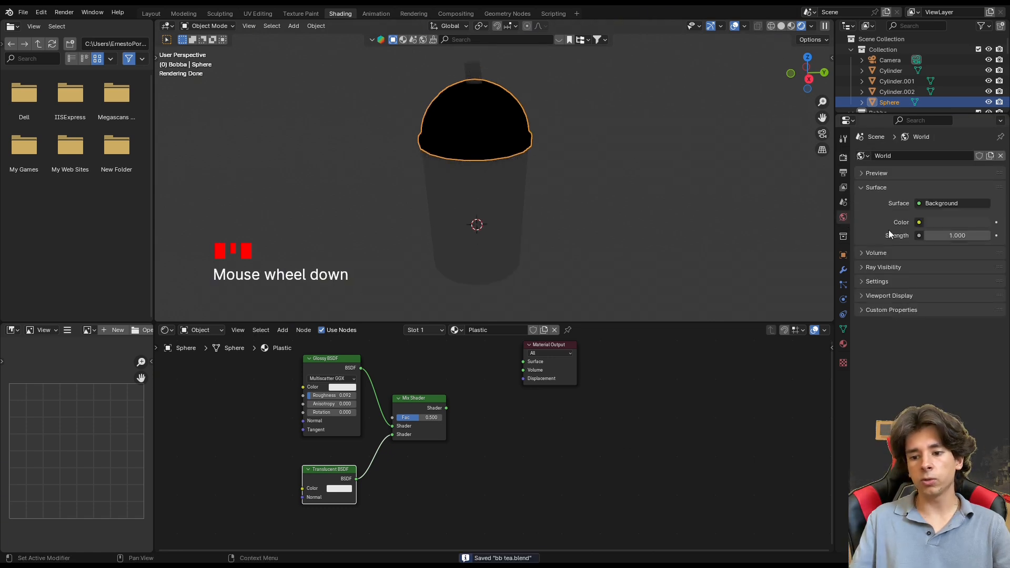
click(933, 224)
click(982, 59)
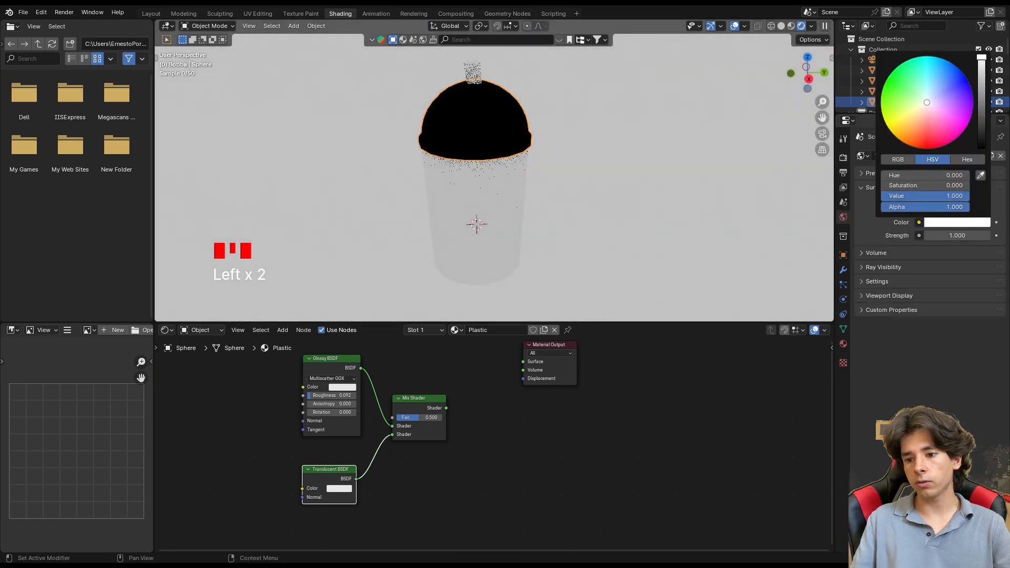
click(981, 88)
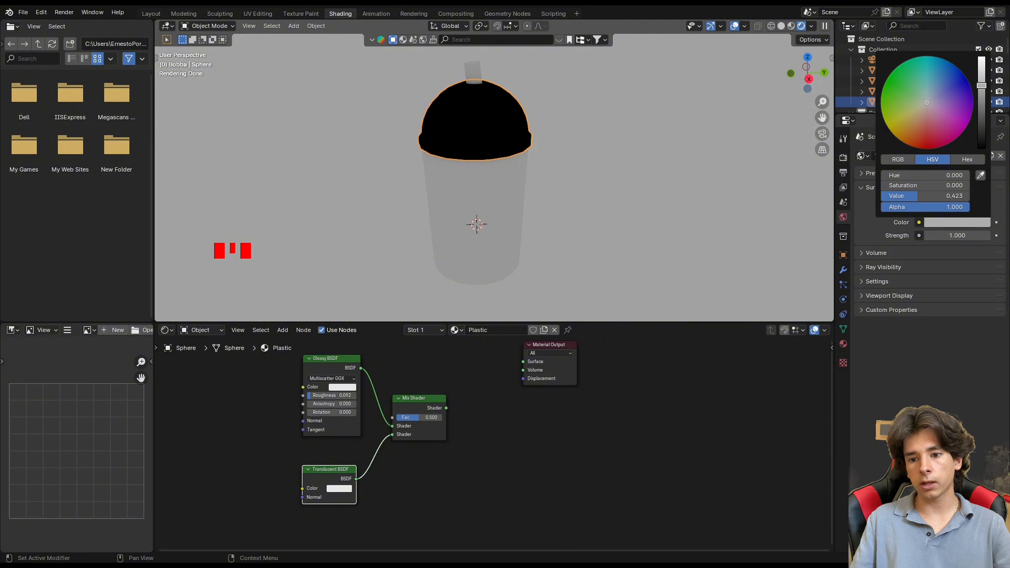
key(ctrl+s)
click(675, 109)
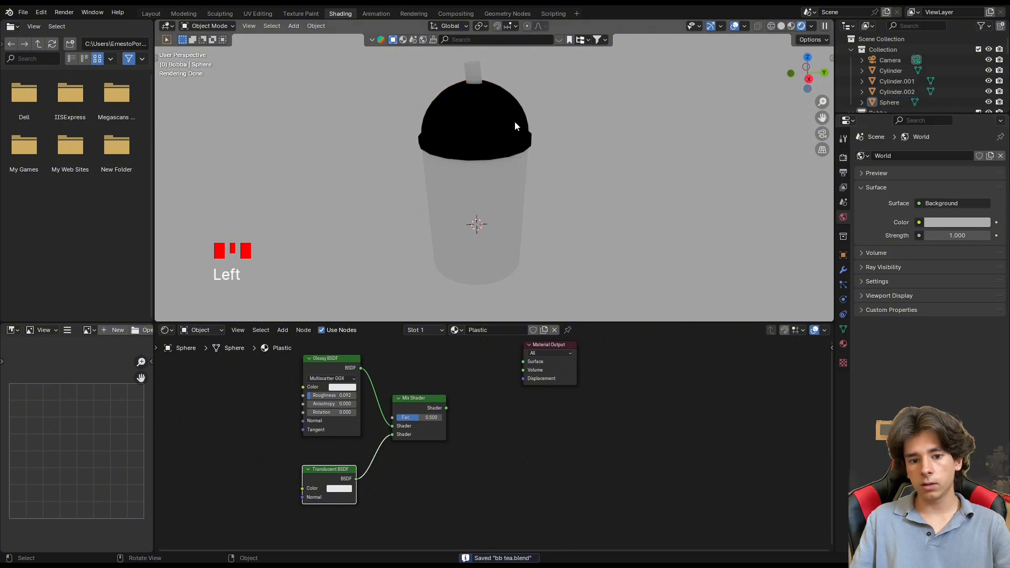
Connect the Plastic material's Mix Shader to the Surface input of the Material Output
click(522, 134)
drag(445, 408, 524, 362)
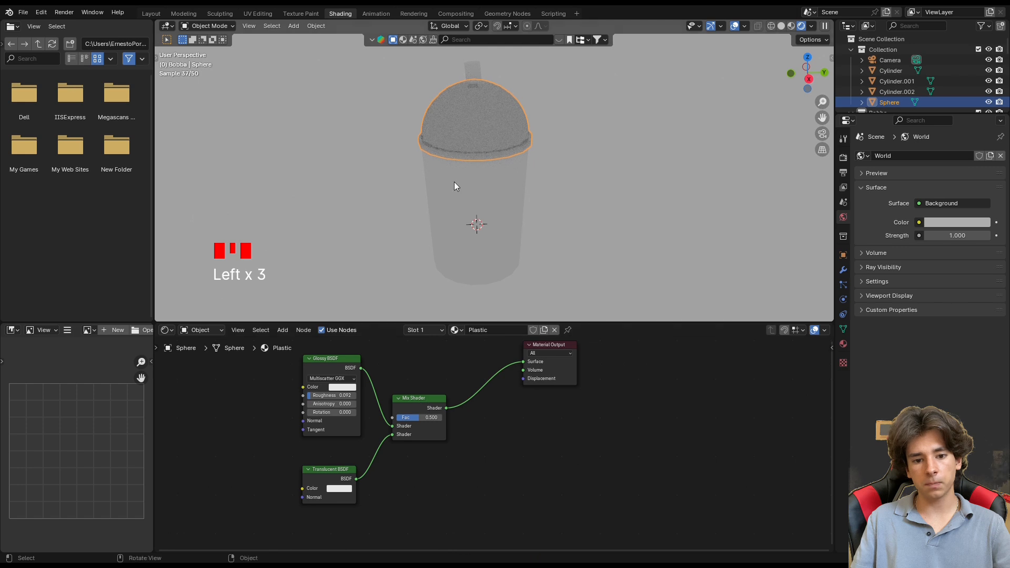
scroll(456, 182, up, 1)
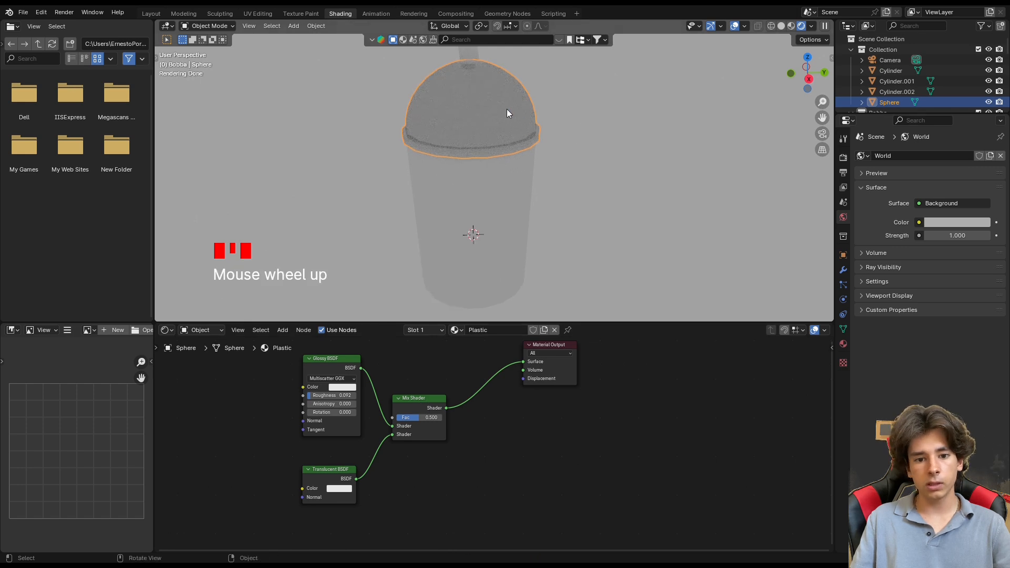
Assign the existing Plastic material to the cup body and save the file
click(510, 175)
click(522, 134)
click(528, 231)
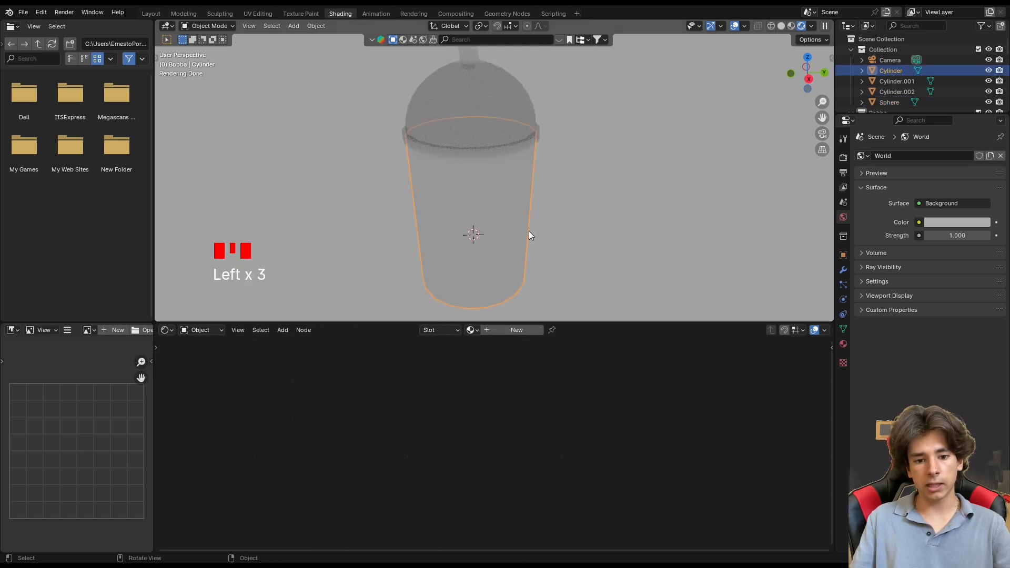
click(472, 330)
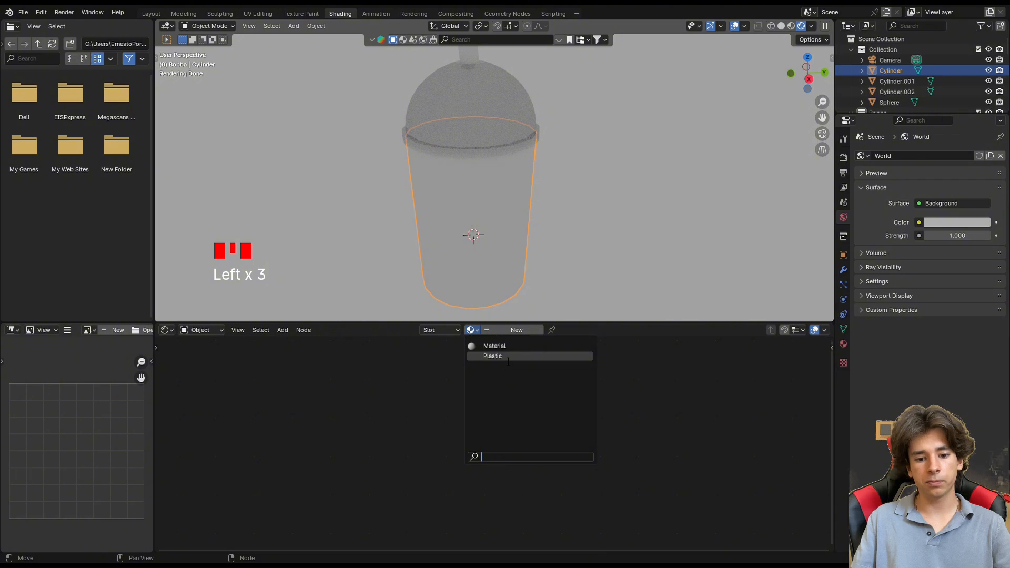
click(505, 356)
key(ctrl+s)
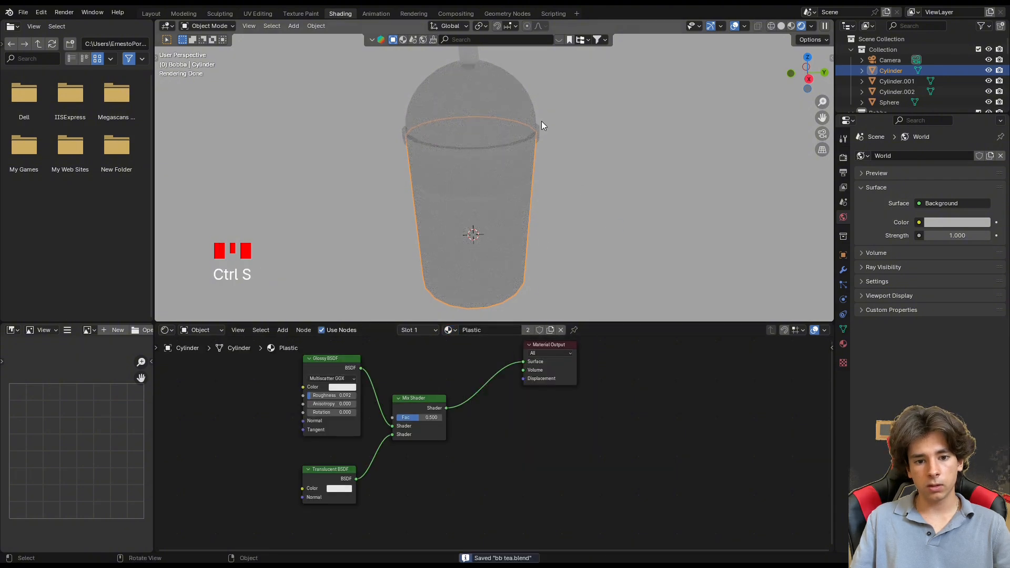
Give the straw a new material named Straw
scroll(459, 81, down, 2)
click(476, 87)
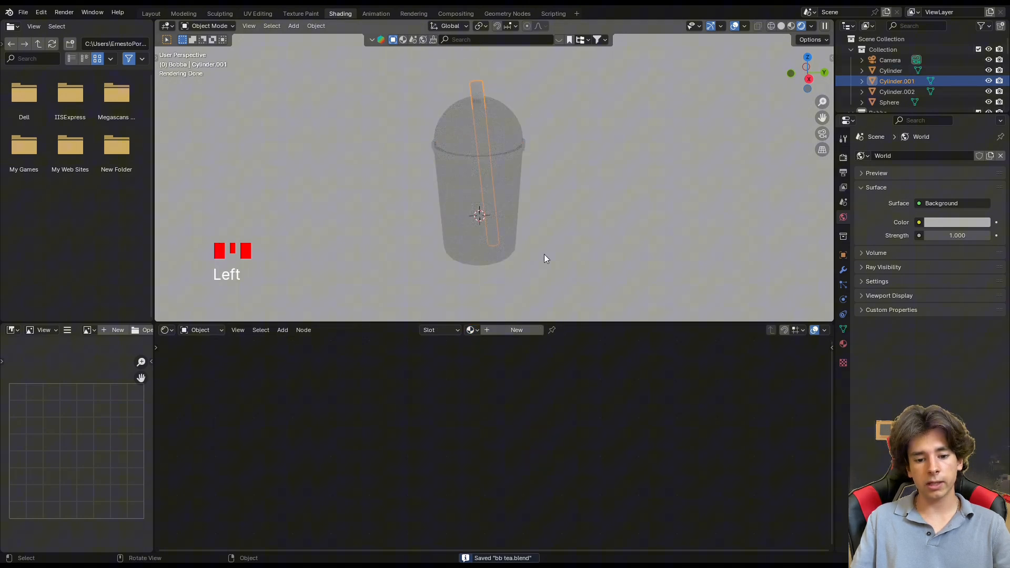
click(502, 330)
key(ctrl+a)
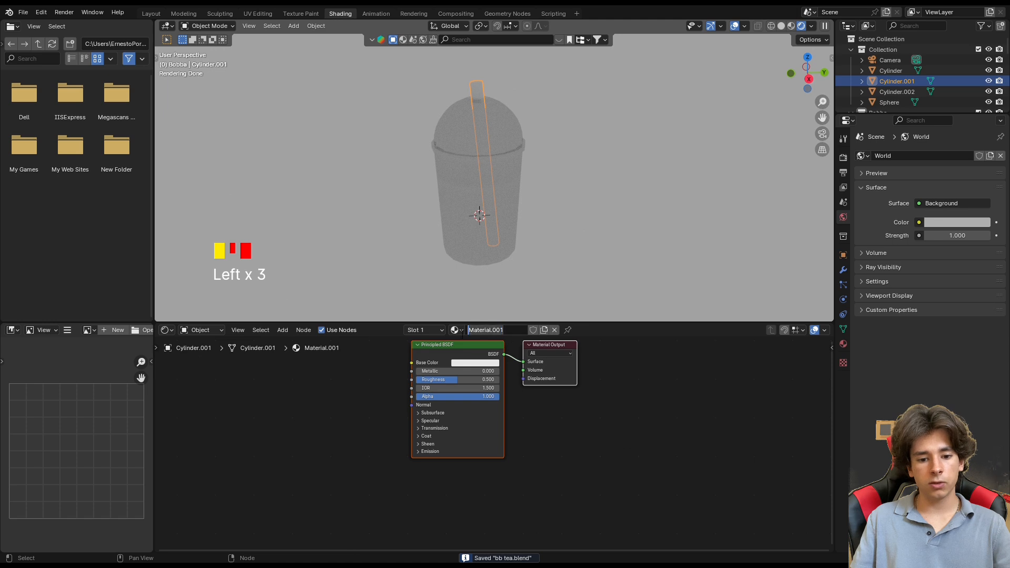
text(Straw)
key(Return)
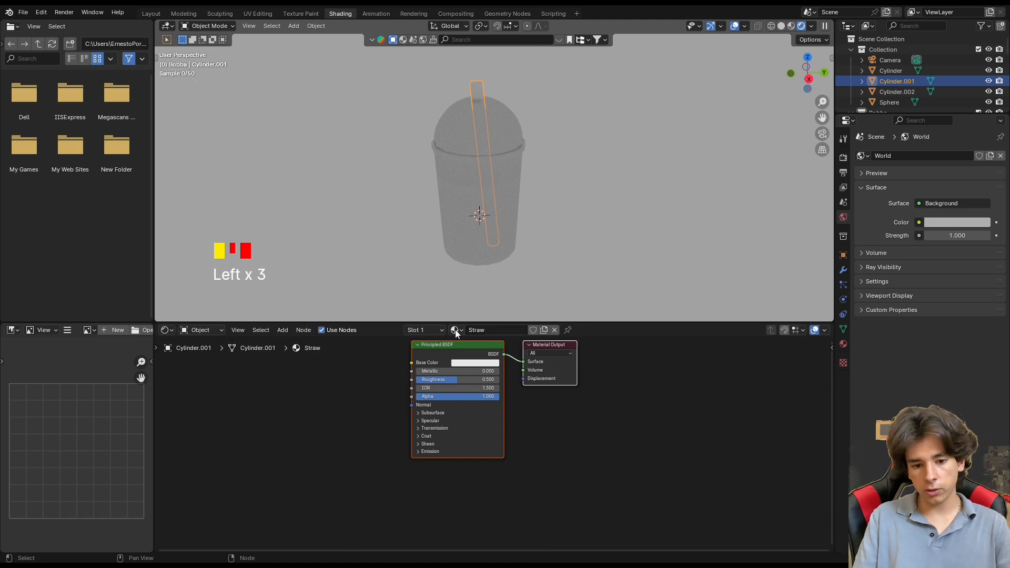
Set the Straw material's base color to fully saturated red with a value of 0.8, save the file, and deselect the straw
click(482, 363)
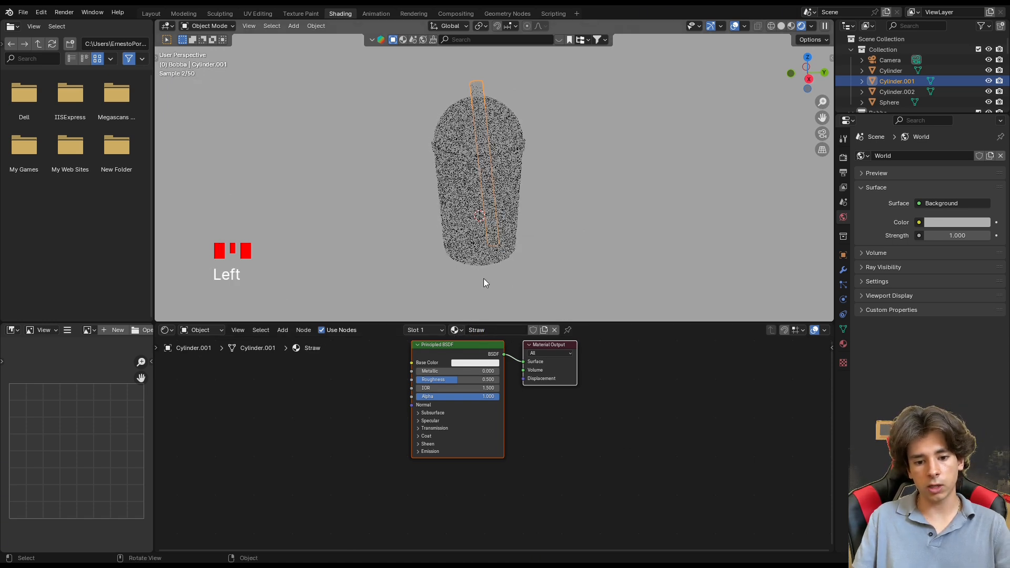
click(498, 362)
click(489, 307)
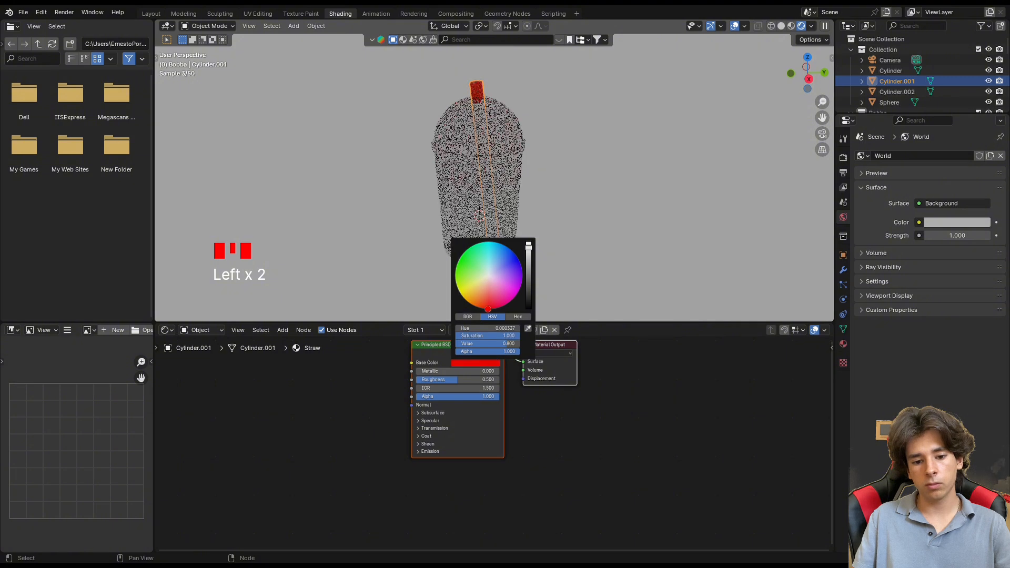
key(ctrl+s)
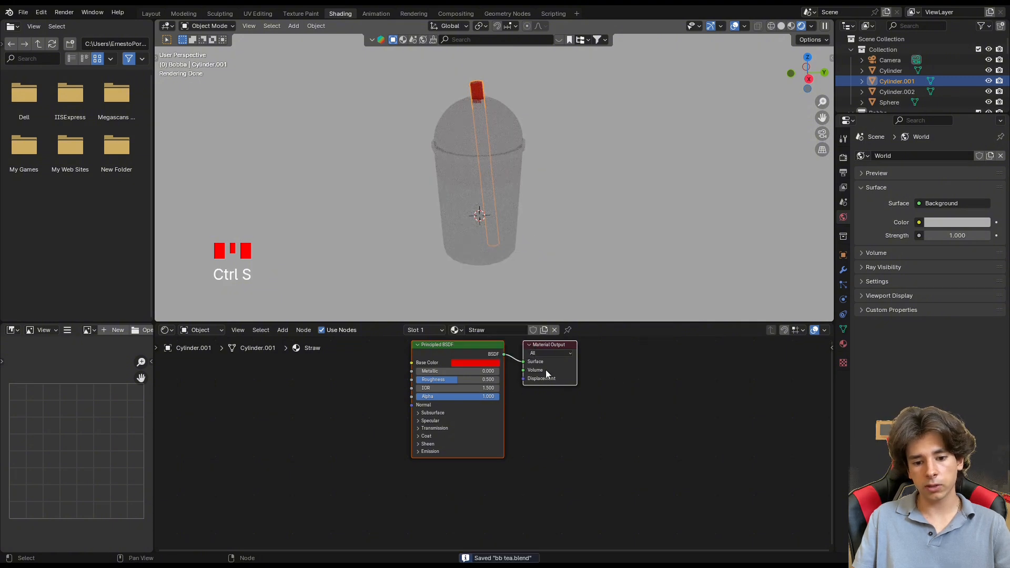
click(573, 223)
Enlarge the object list and give the first pearl, Icosphere, a new material named Bobba
scroll(901, 94, down, 3)
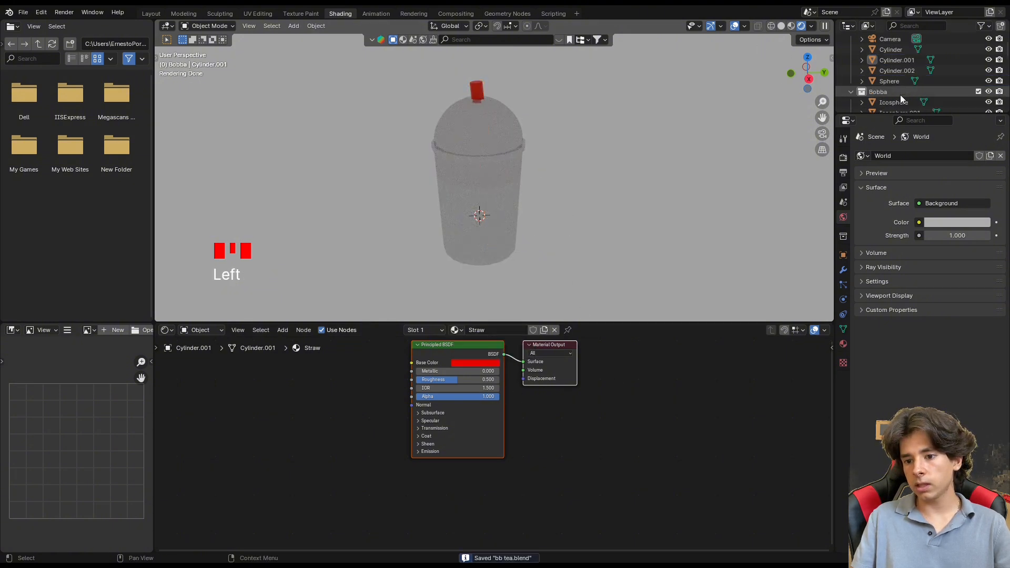
drag(942, 115, 964, 211)
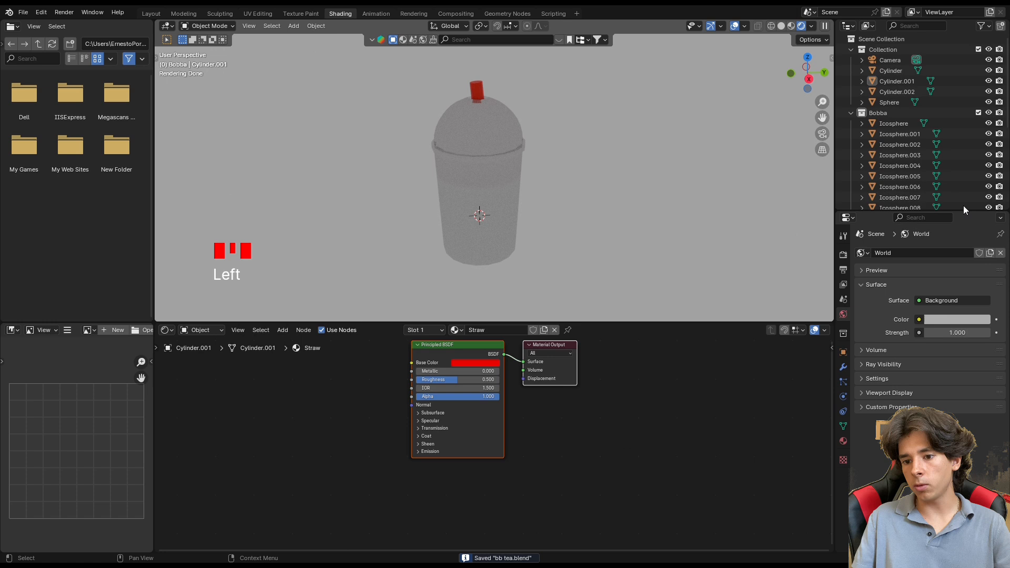
click(894, 123)
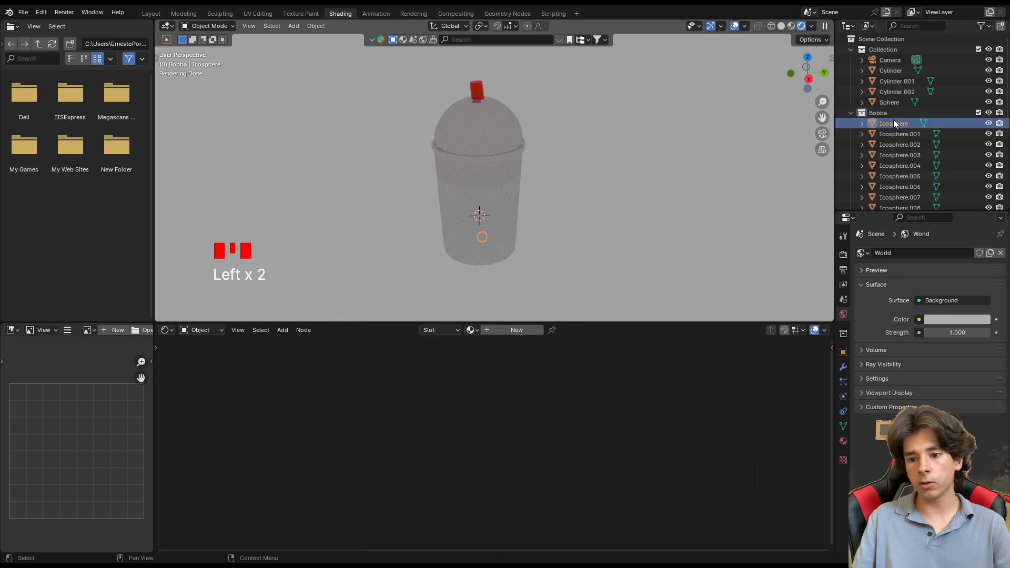
click(499, 335)
click(489, 330)
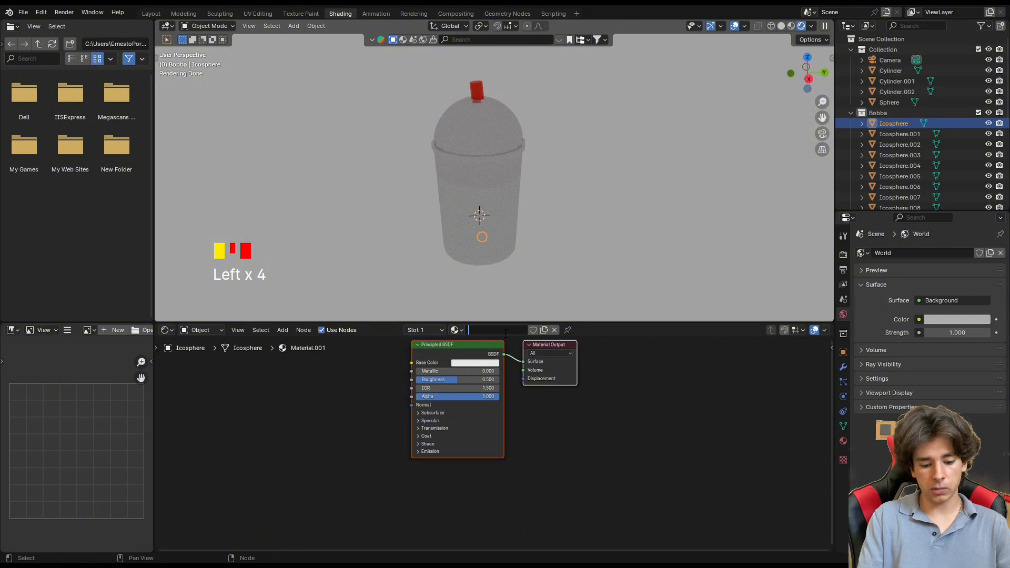
key(Return)
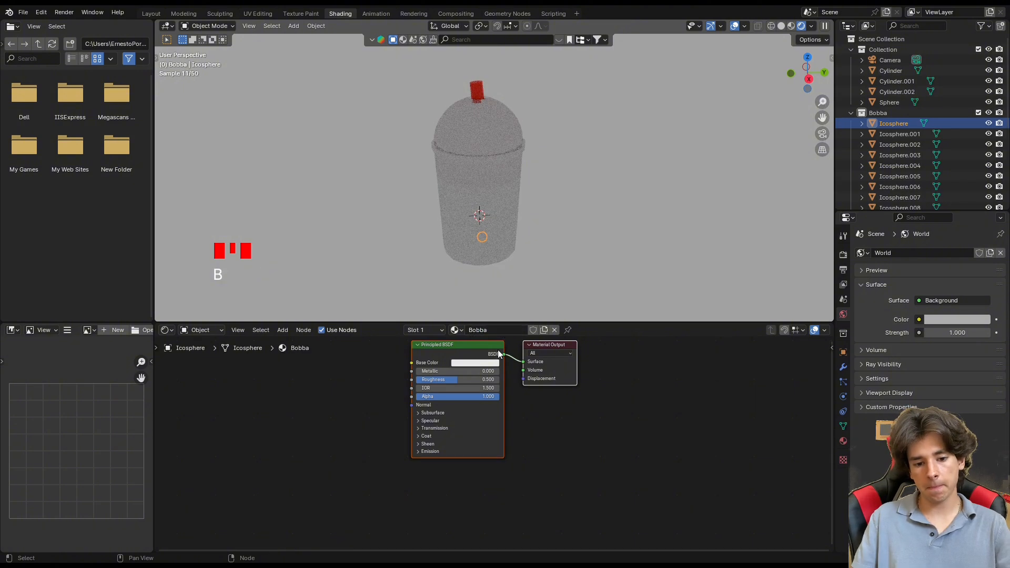
Set the Bobba material's base color to a very dark brown and save the file
click(489, 363)
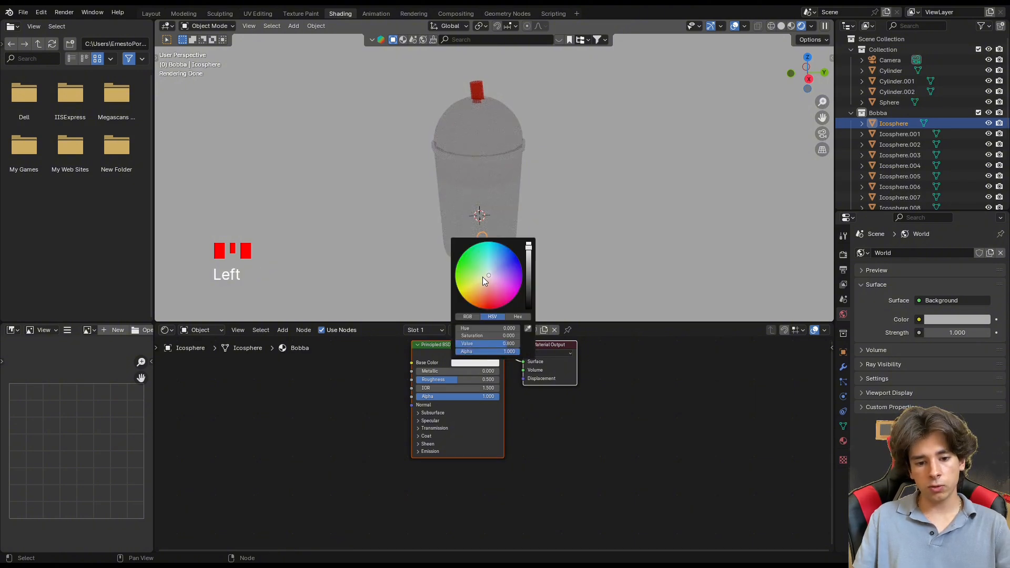
drag(485, 281, 472, 293)
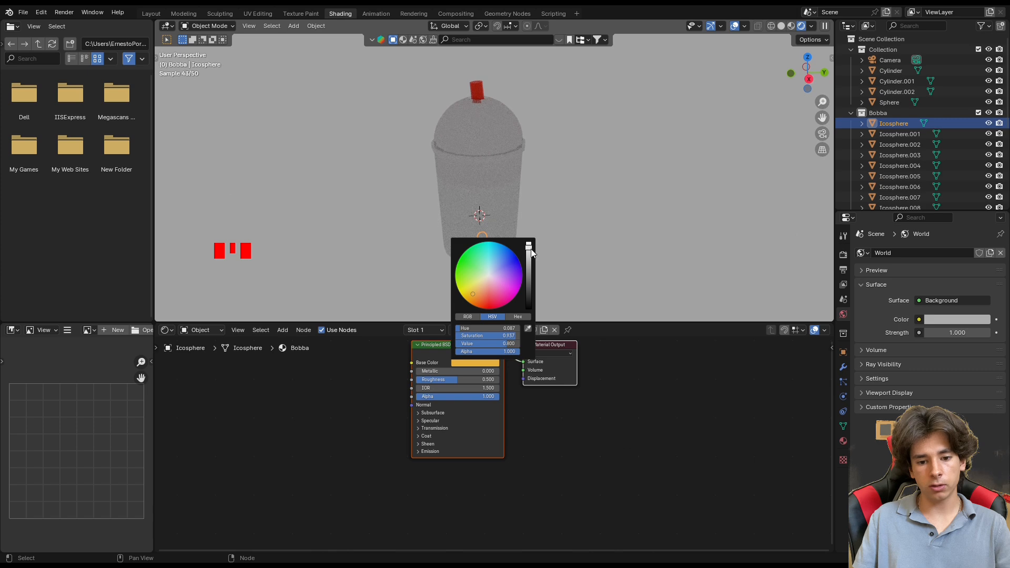
mouse_move(531, 252)
mouse_down()
mouse_move(529, 287)
mouse_move(471, 293)
mouse_move(529, 288)
mouse_up()
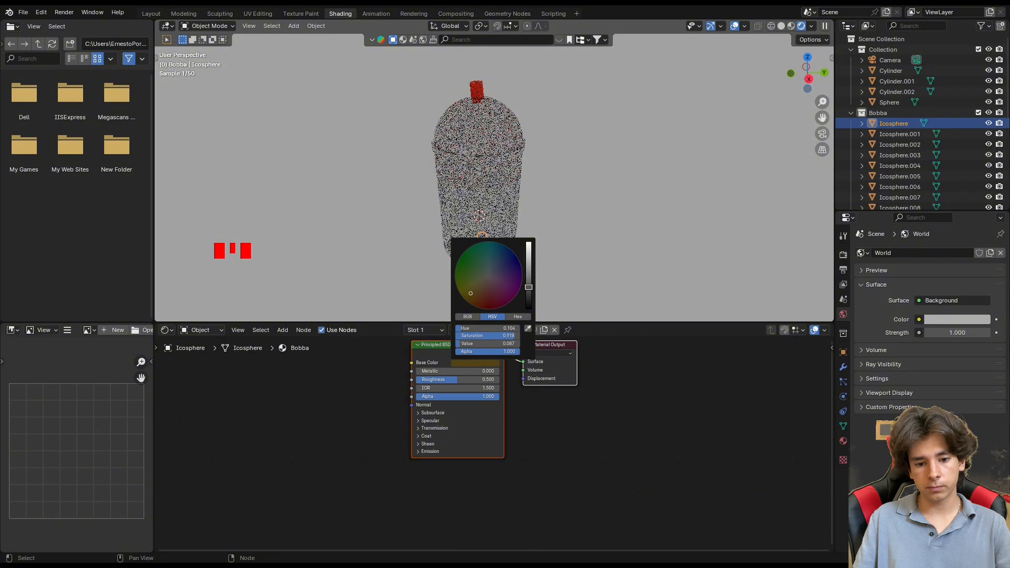
click(497, 366)
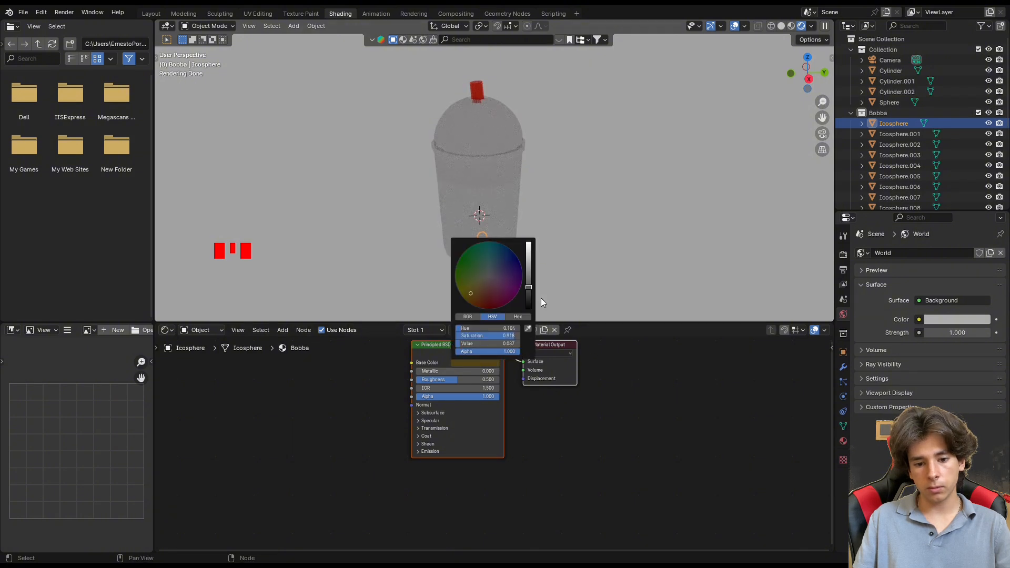
click(530, 291)
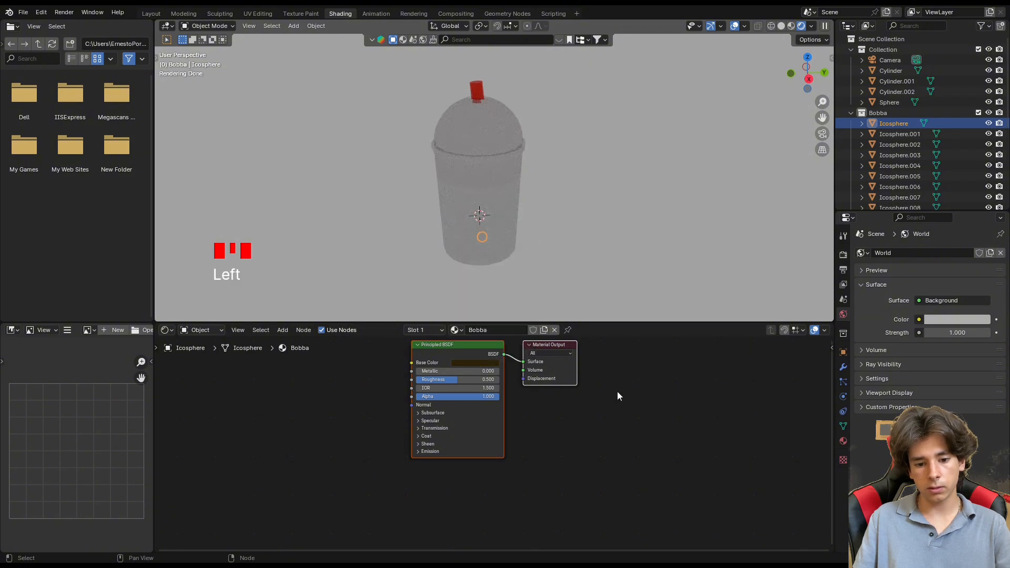
key(ctrl+s)
Link the Bobba material from the first Icosphere to all the other pearls in the Bobba collection and save the file
click(900, 132)
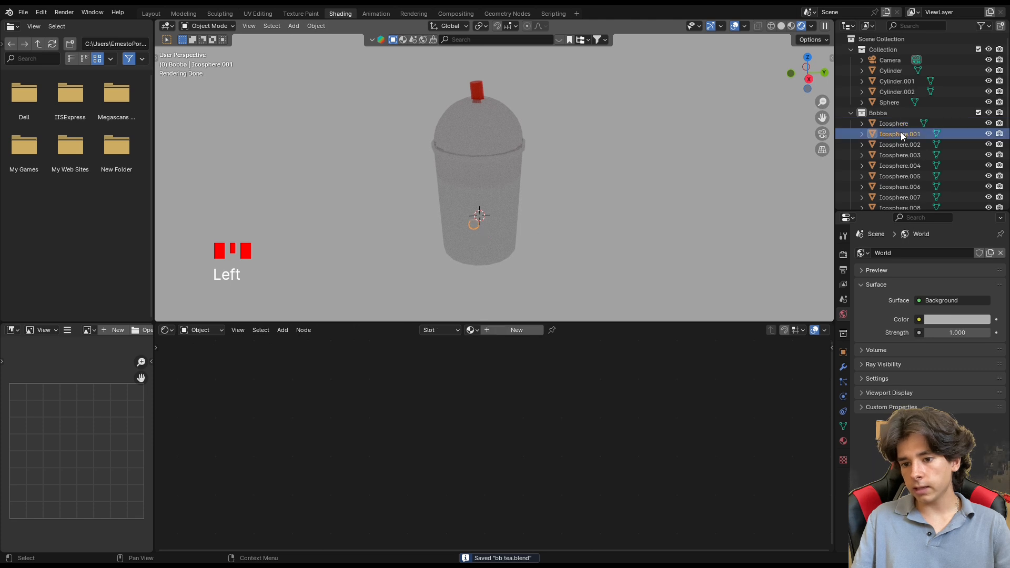
key(shift+Down)
key(shift+Down)
key(shift+Down)
key(shift+Down)
key(shift+Down)
key(shift+Down)
key(shift+Down)
key(shift+Down)
key(shift+Down)
key(shift+Down)
key(shift+Down)
key(shift+Down)
key(shift+Down)
key(shift+Down)
key(shift+Down)
key(shift+Down)
key(shift+Down)
key(shift+Down)
key(shift+Down)
key(shift+Down)
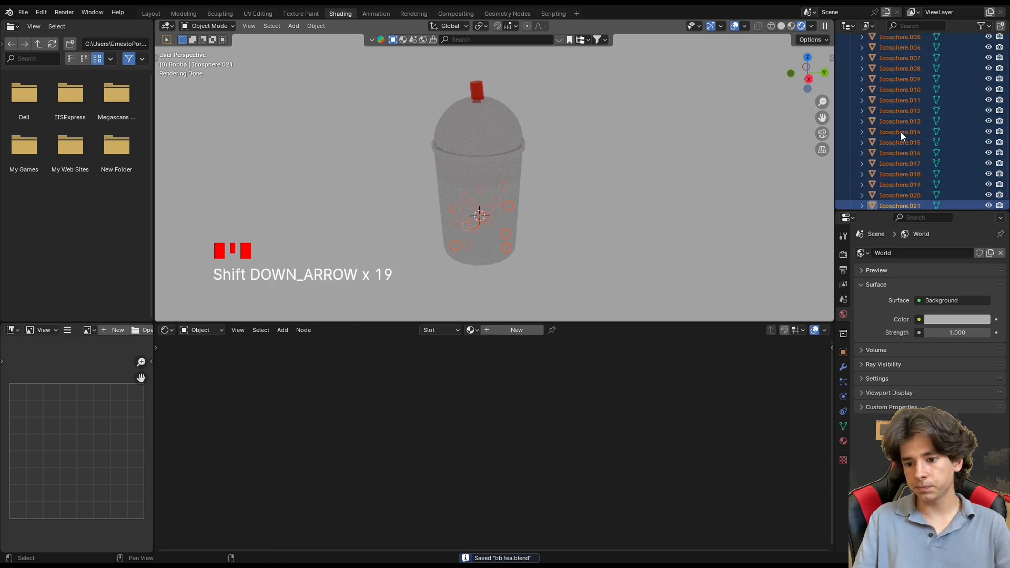
scroll(894, 153, up, 5)
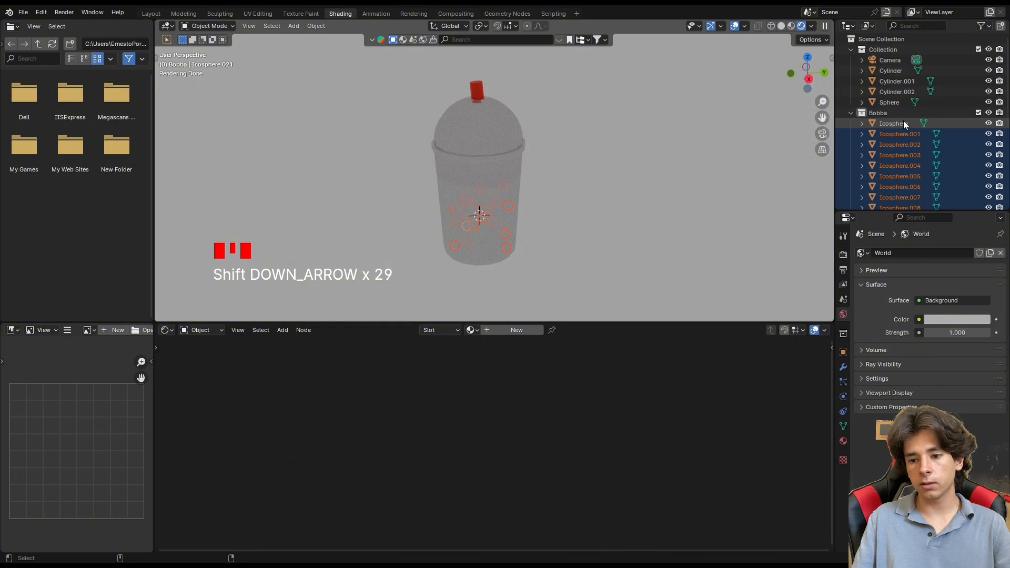
ctrl+click(900, 123)
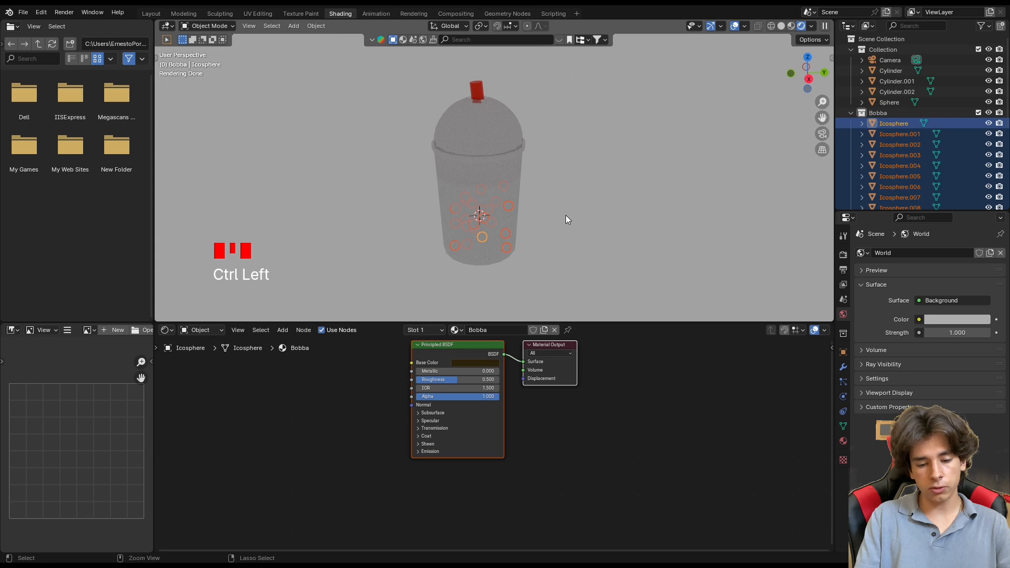
key(ctrl+l)
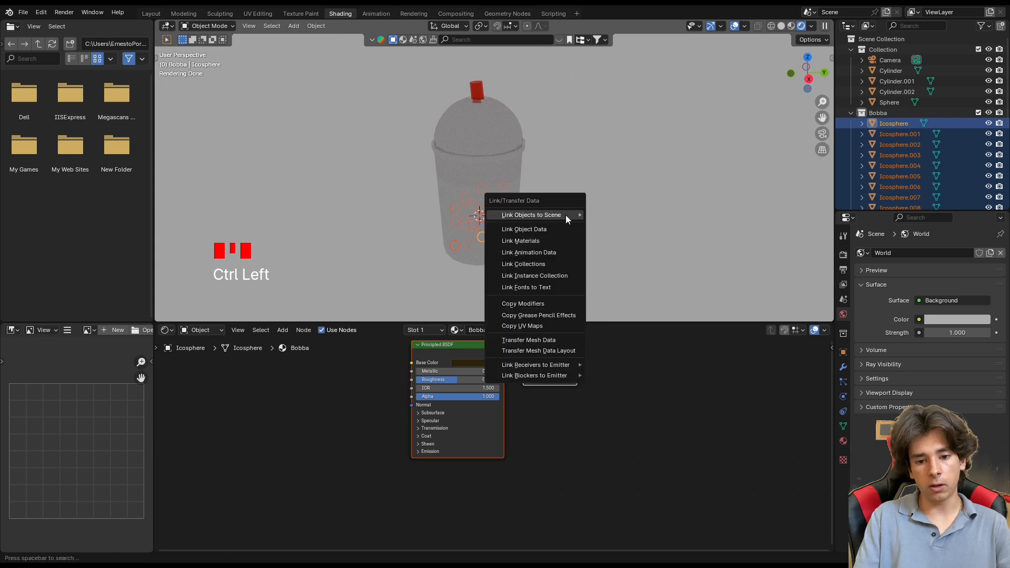
click(530, 243)
key(ctrl+s)
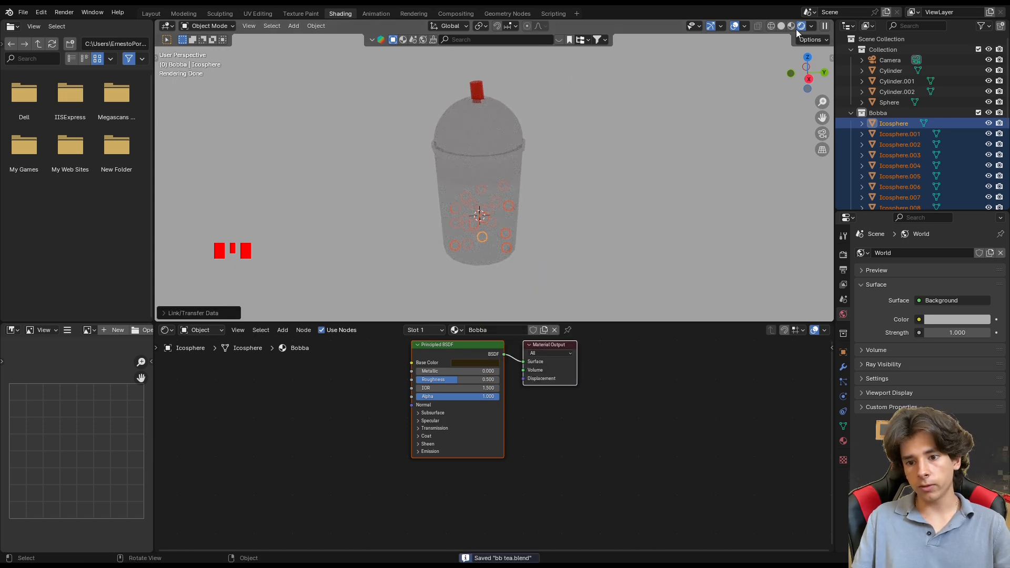
Replace the Glossy BSDF node in the cup's Plastic material with a new Principled BSDF node
click(508, 181)
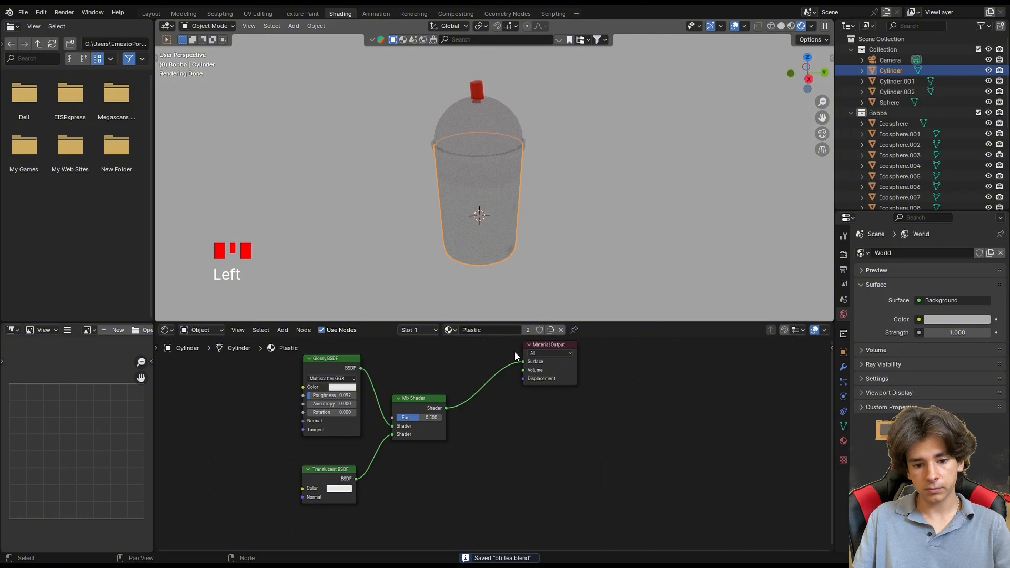
middle_drag(459, 371, 645, 396)
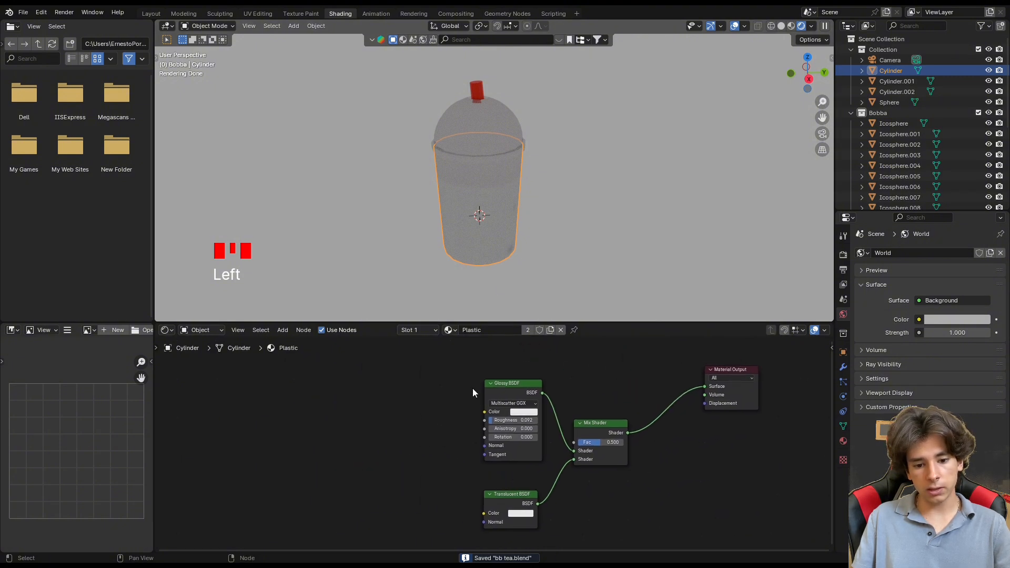
click(508, 393)
key(x)
key(shift+a)
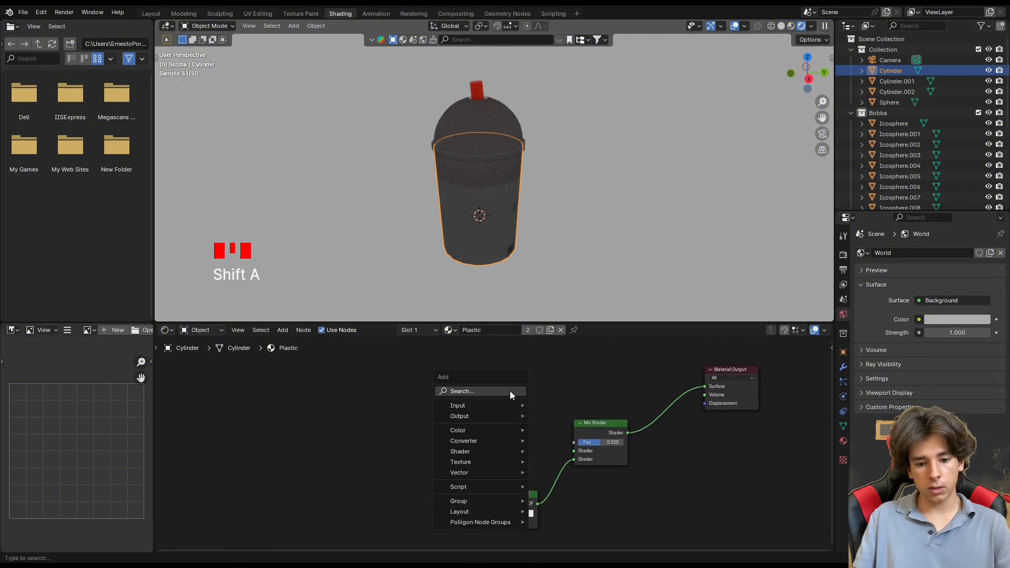
click(510, 393)
text(princ)
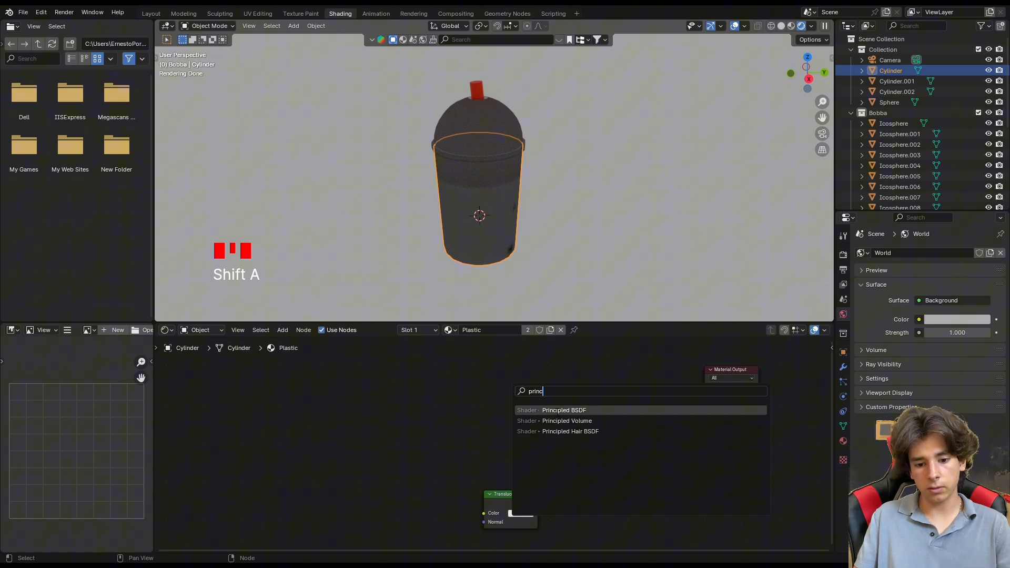
click(558, 410)
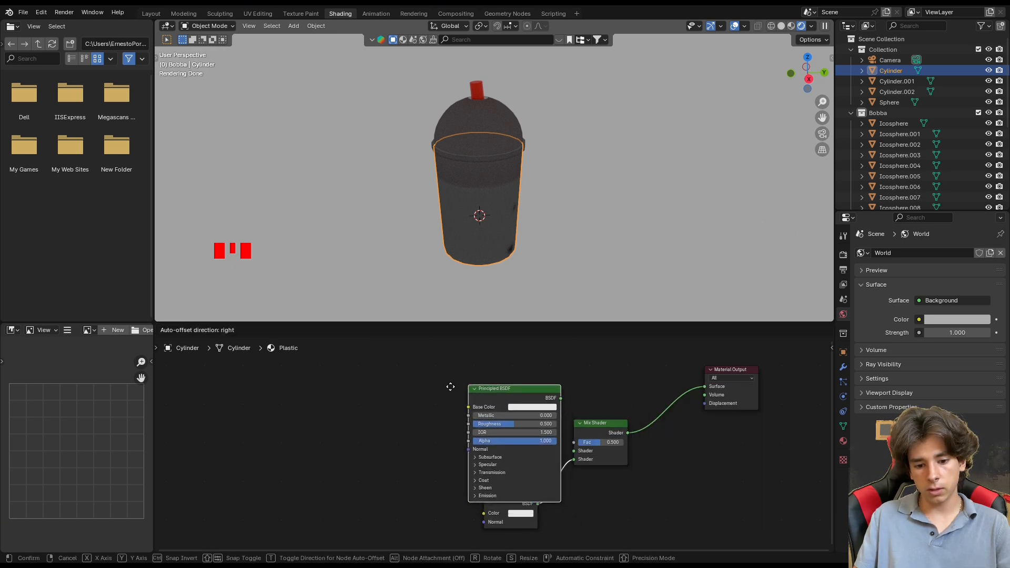
click(407, 373)
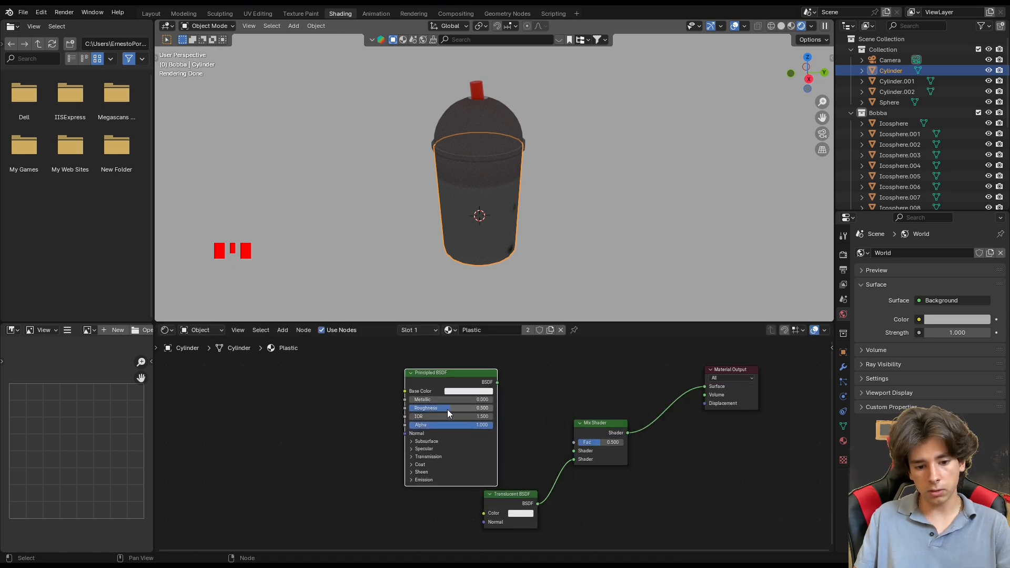
Set the Principled BSDF's roughness to 0.245 and transmission weight to 1, and connect it to the Mix Shader's first shader input
drag(447, 410, 429, 409)
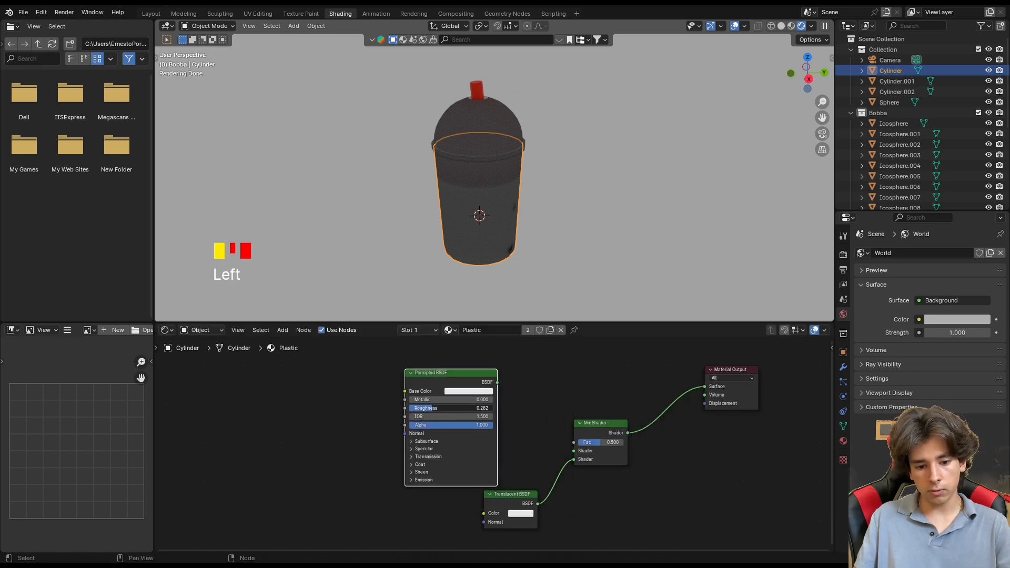
click(428, 456)
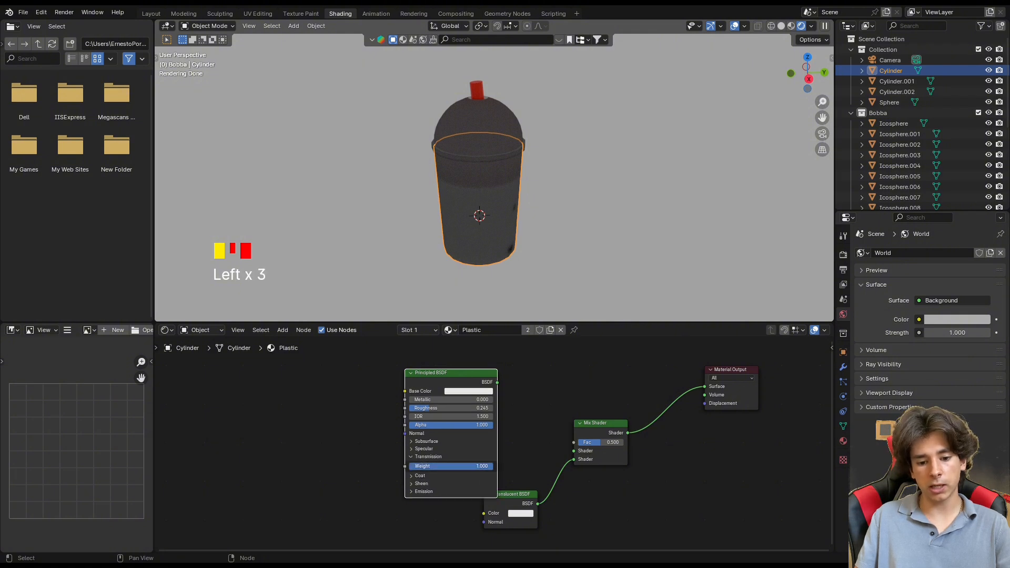
drag(497, 383, 573, 451)
drag(467, 381, 497, 374)
scroll(595, 451, down, 1)
drag(521, 505, 504, 515)
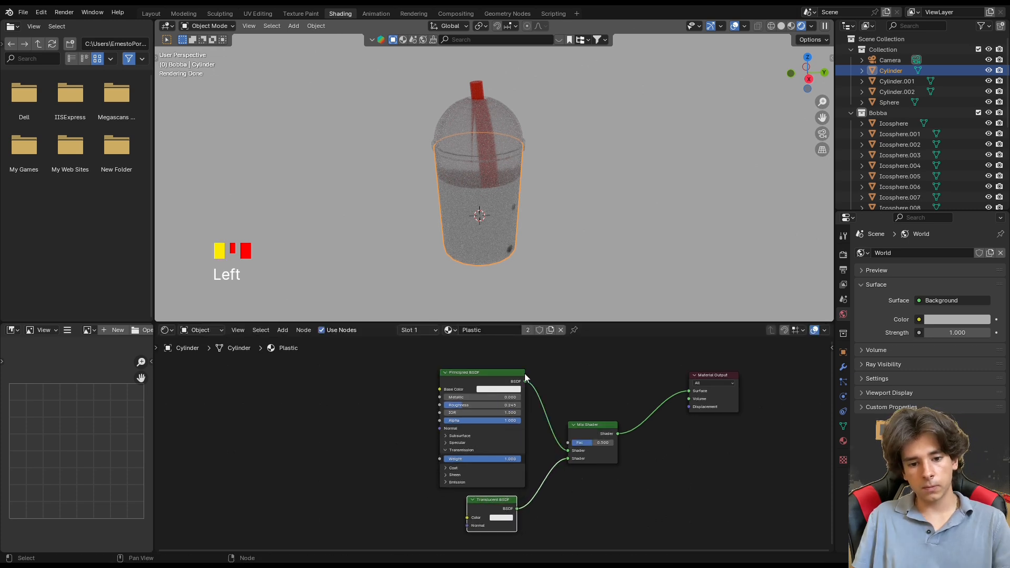
Rename the material of the liquid object, Cylinder.002, as Liquid
click(896, 92)
click(501, 332)
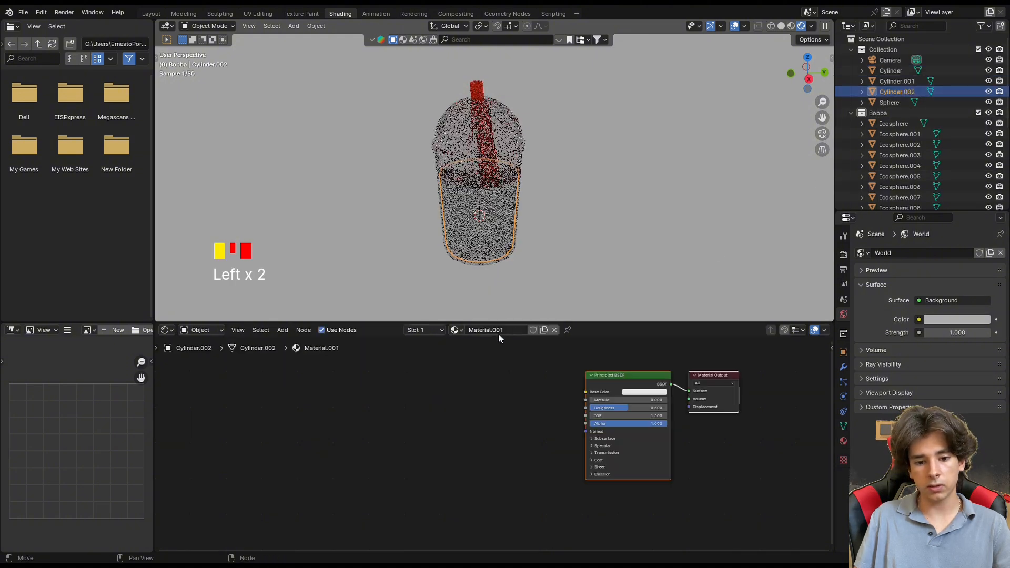
click(499, 332)
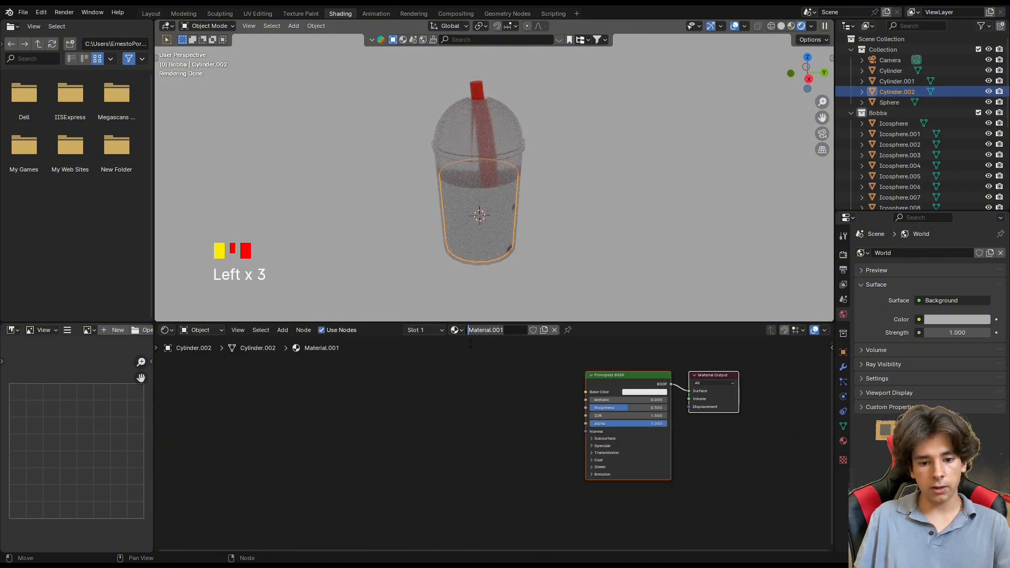
text(Liquid)
key(Return)
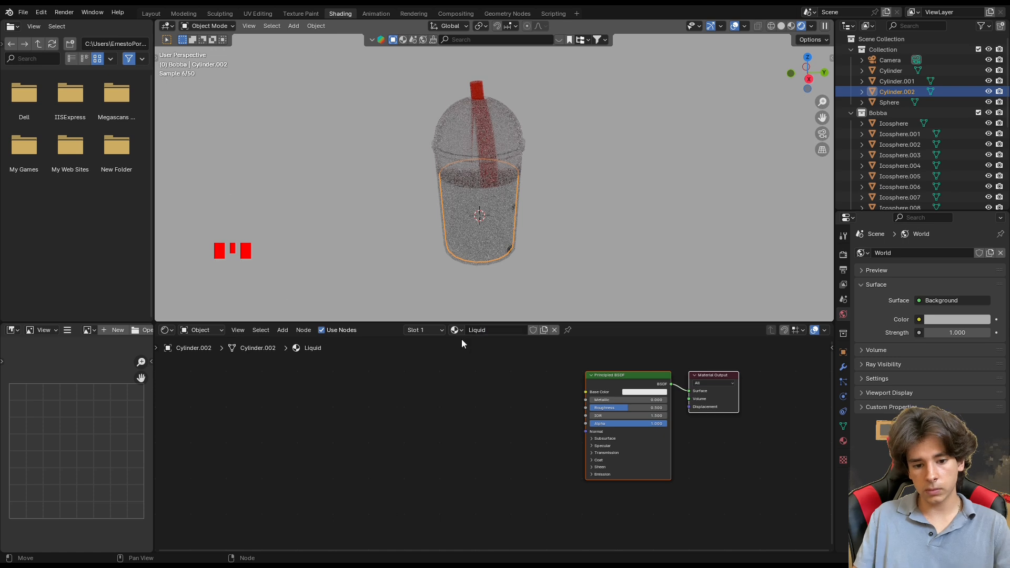
Set the Liquid material's transmission weight to 1 and its base color to turquoise green
middle_drag(491, 399, 364, 403)
scroll(494, 456, up, 3)
middle_drag(610, 459, 604, 476)
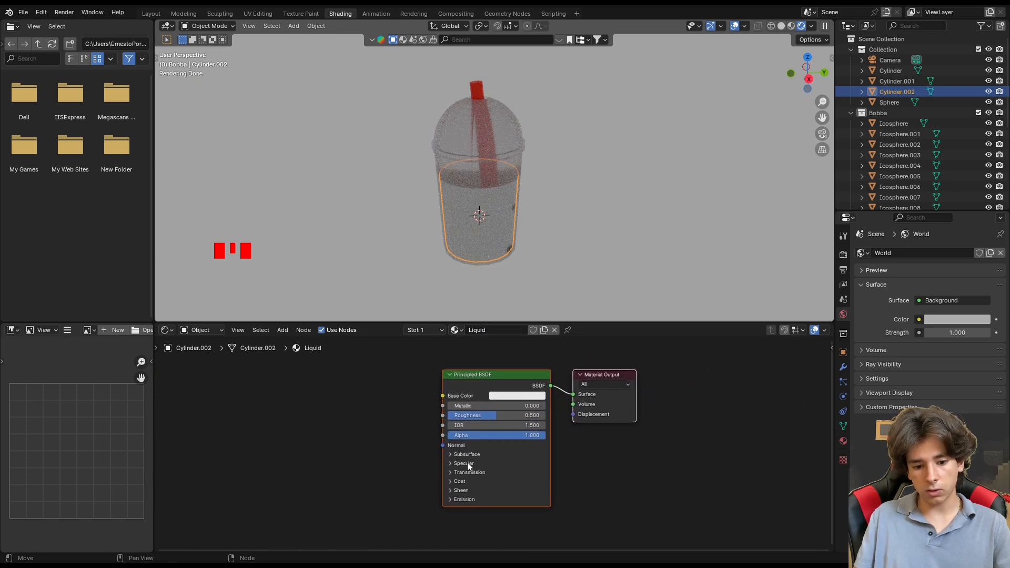
click(471, 473)
drag(472, 484, 547, 484)
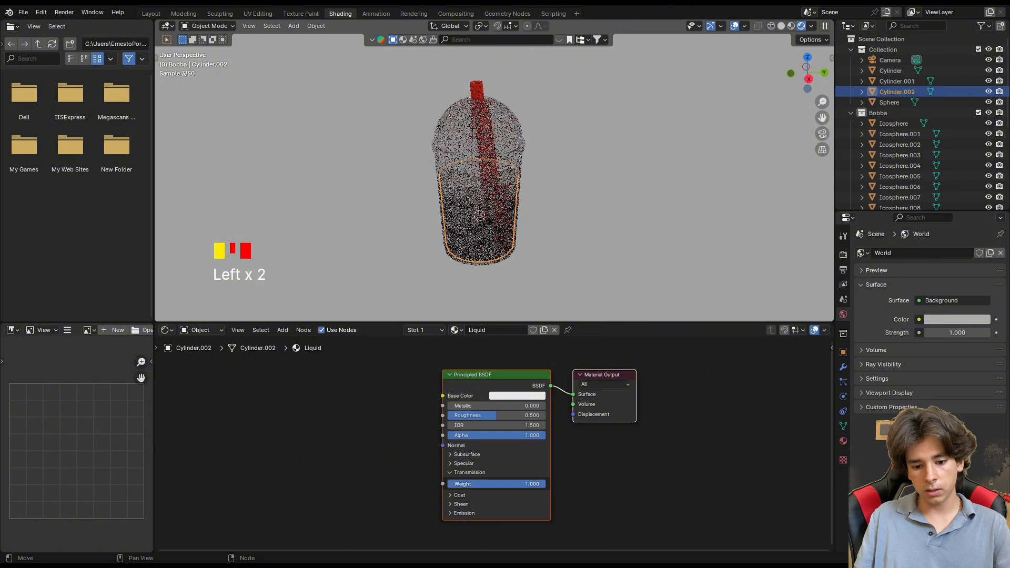
click(544, 398)
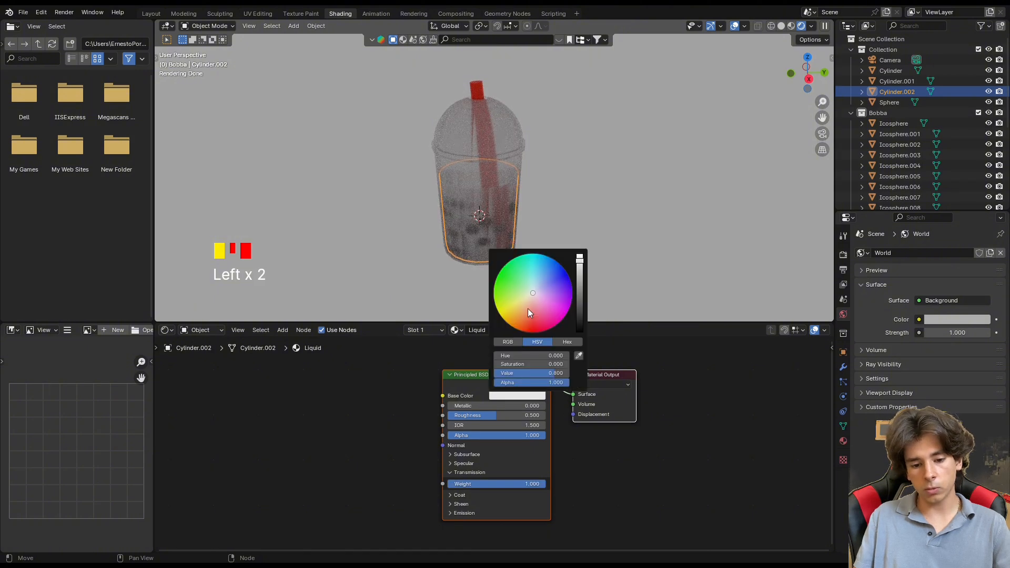
mouse_move(539, 289)
mouse_down()
mouse_move(552, 316)
mouse_move(533, 256)
mouse_move(541, 254)
mouse_move(526, 255)
mouse_up()
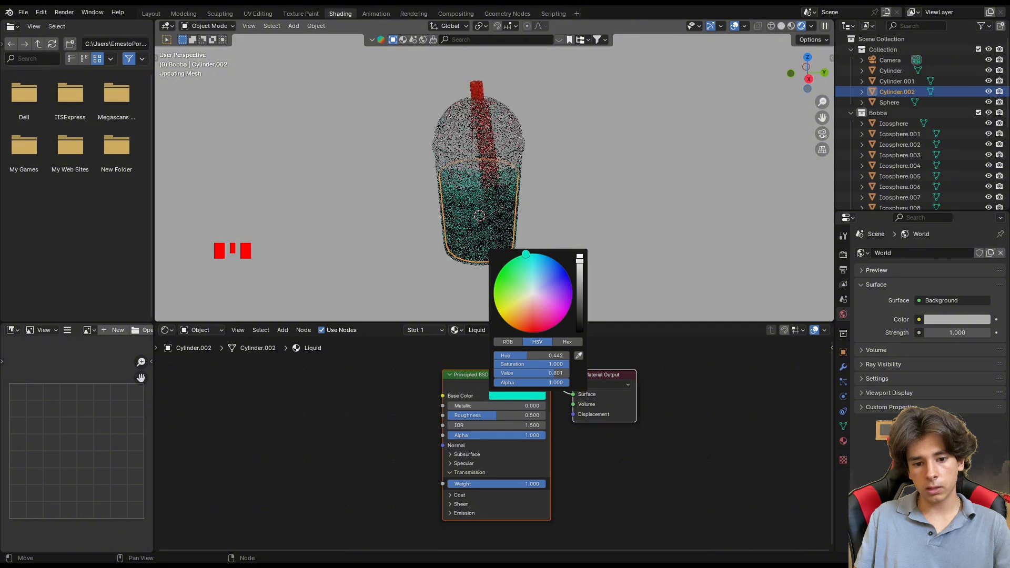
click(661, 440)
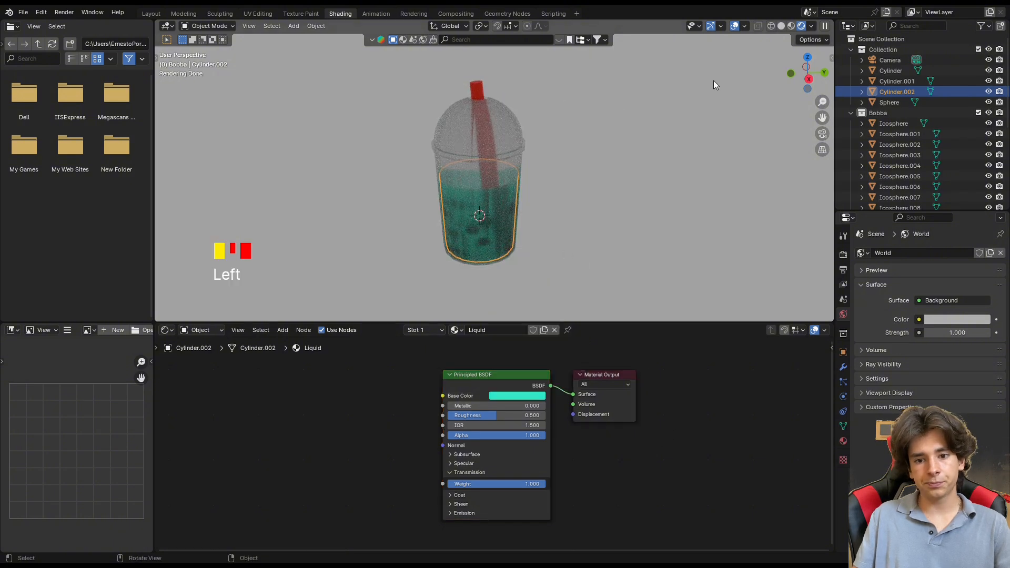
Switch to the Layout workspace, save the file, and preview the cup there in rendered shading
click(163, 13)
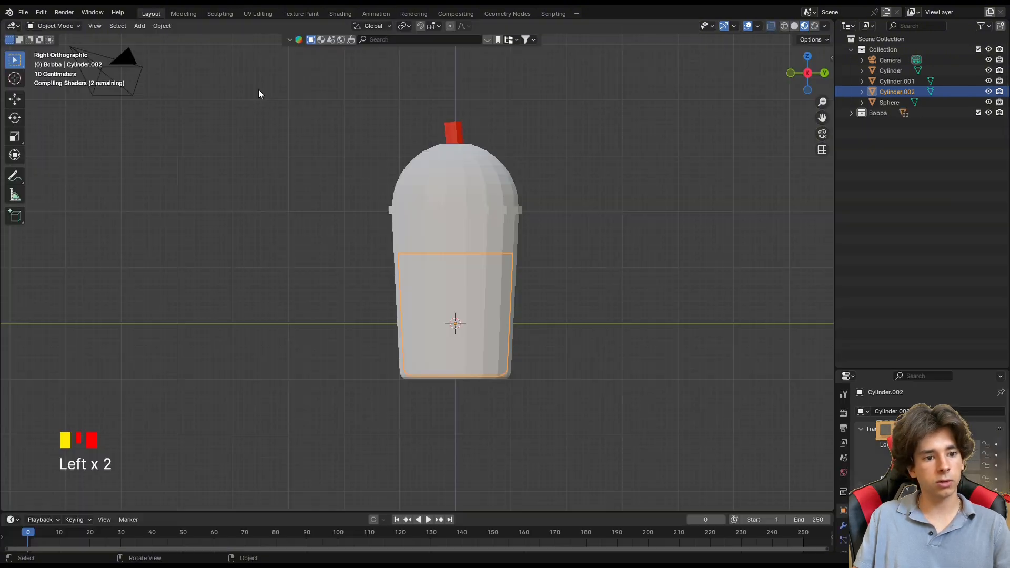
key(ctrl+s)
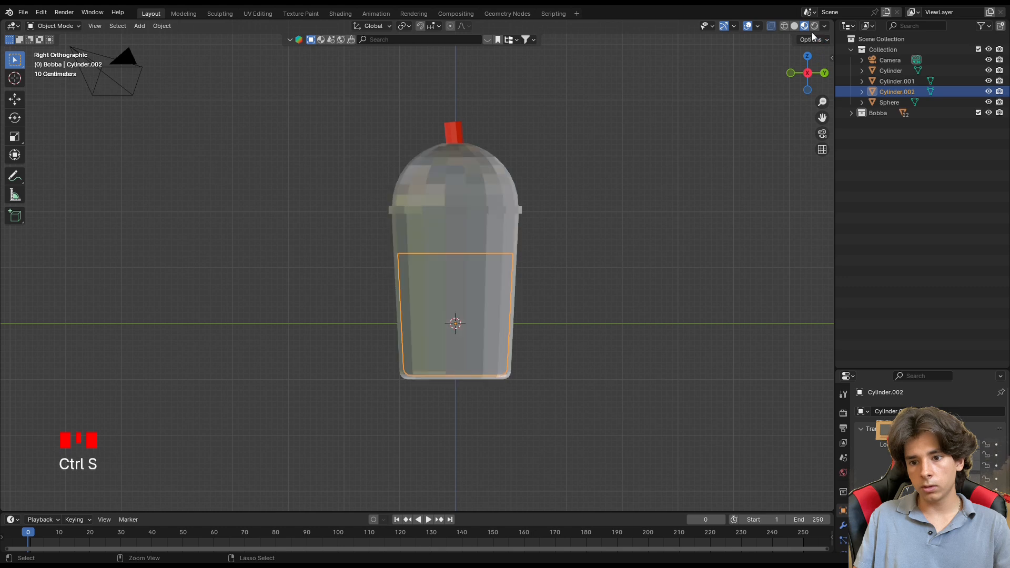
click(815, 26)
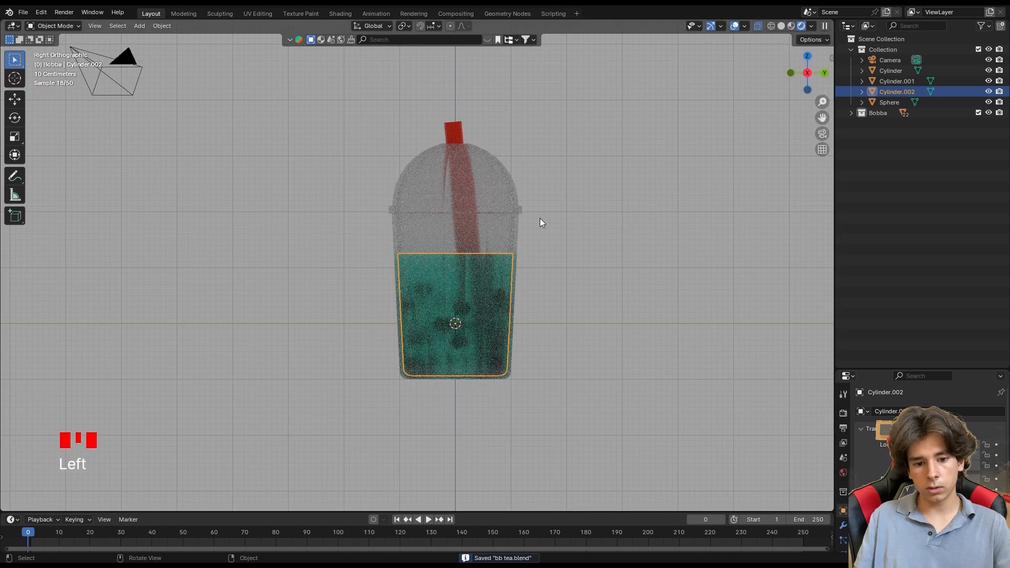
middle_drag(541, 221, 597, 227)
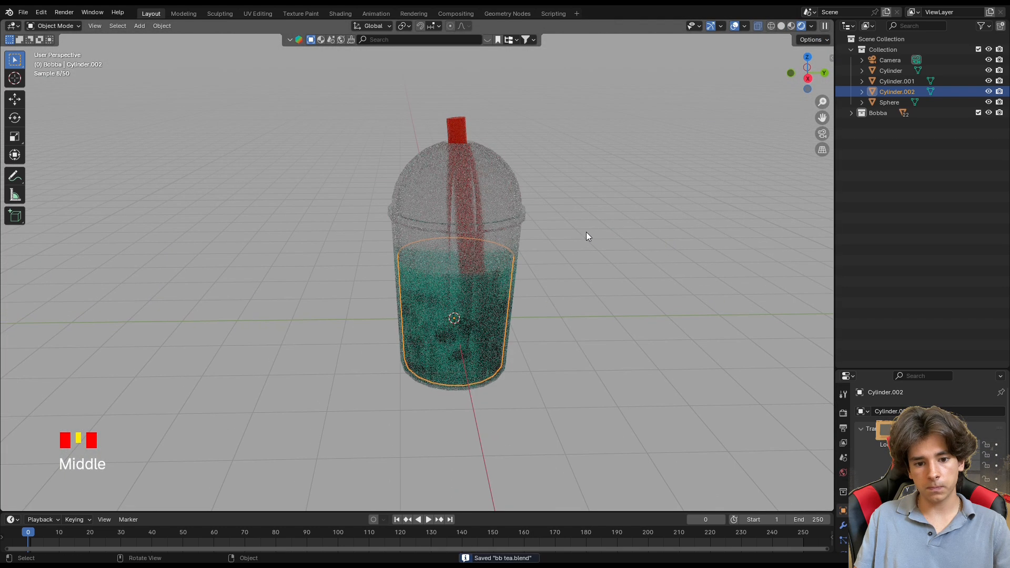
Add a Solidify modifier to the domed lid with a thickness of 0.04 m and Even Thickness enabled
click(506, 192)
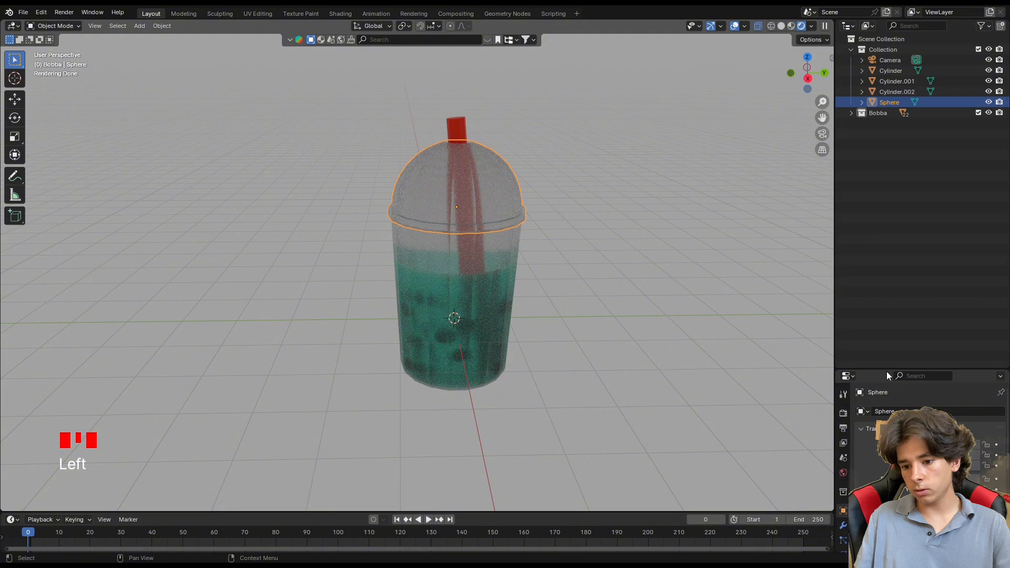
drag(891, 372, 881, 151)
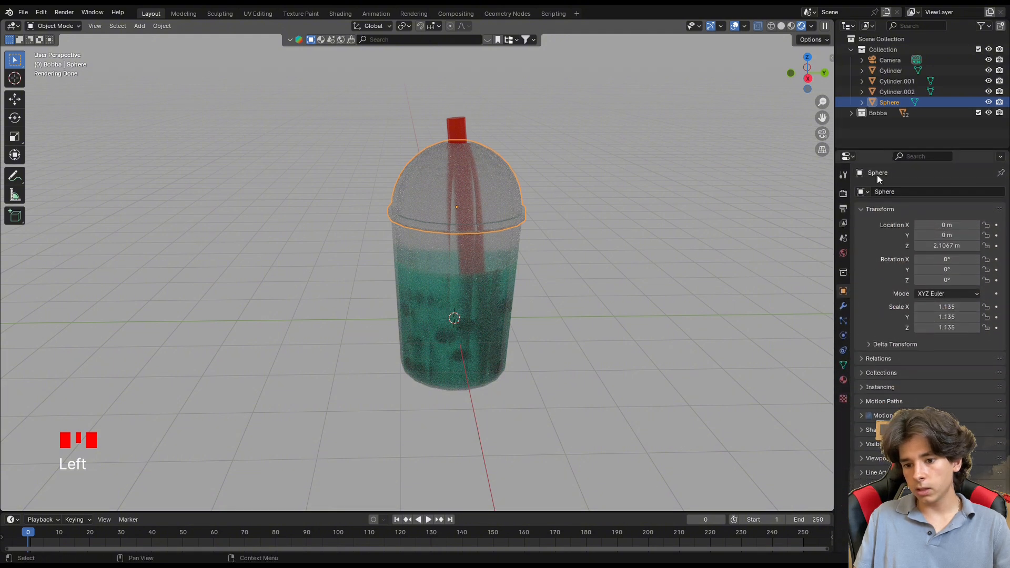
click(844, 305)
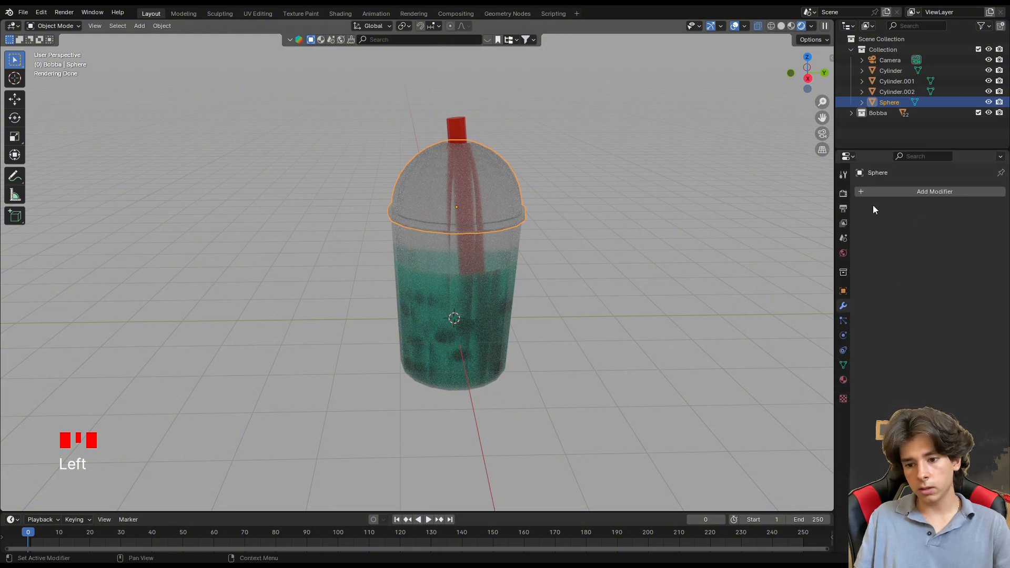
click(884, 192)
click(860, 195)
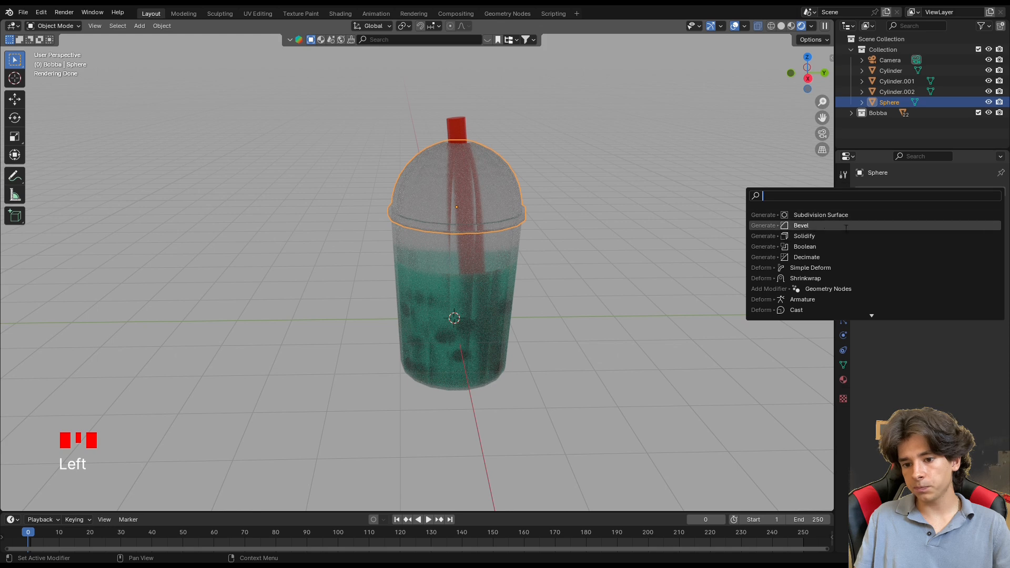
click(823, 237)
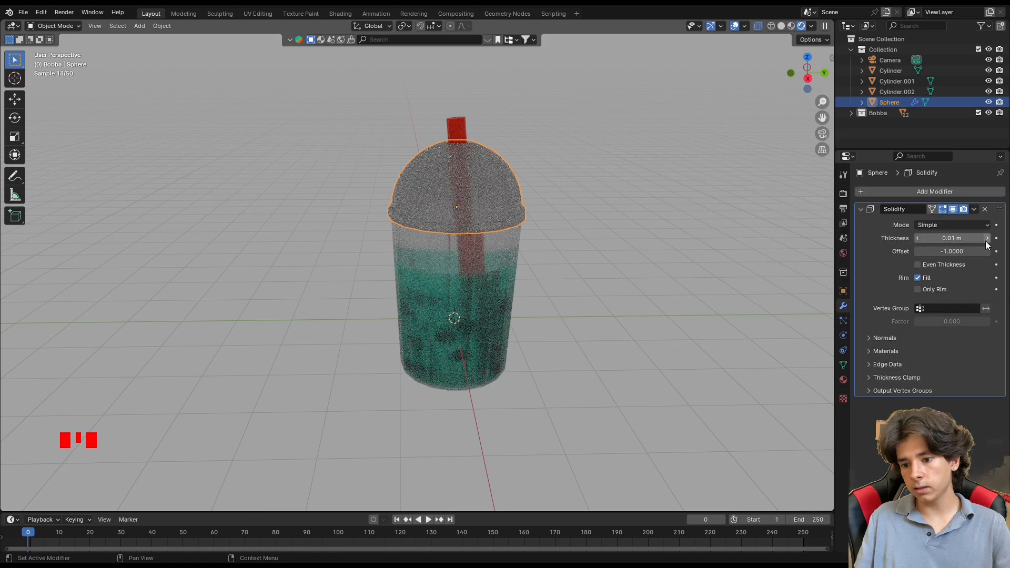
click(986, 239)
click(986, 238)
click(986, 238)
click(987, 238)
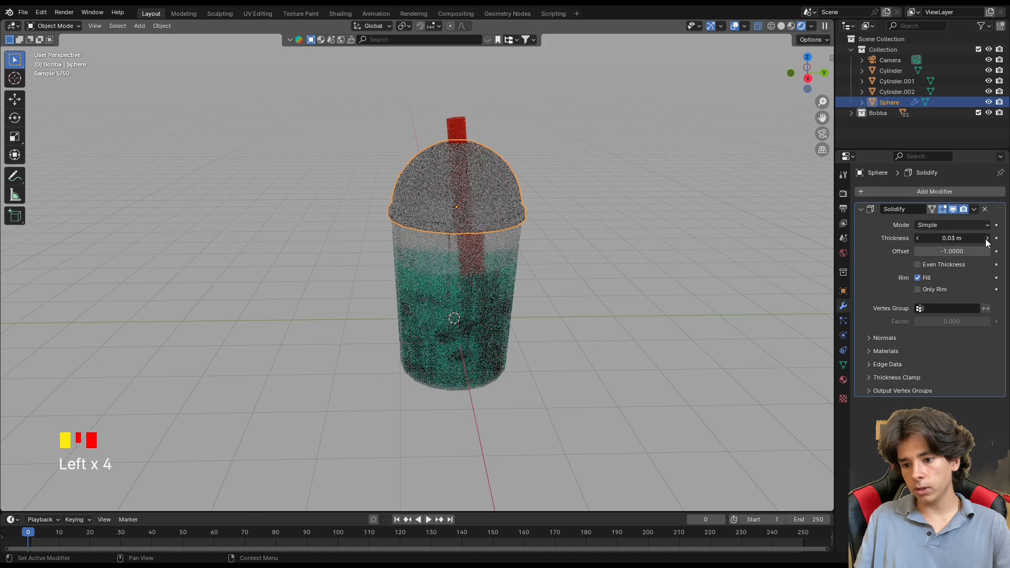
click(918, 265)
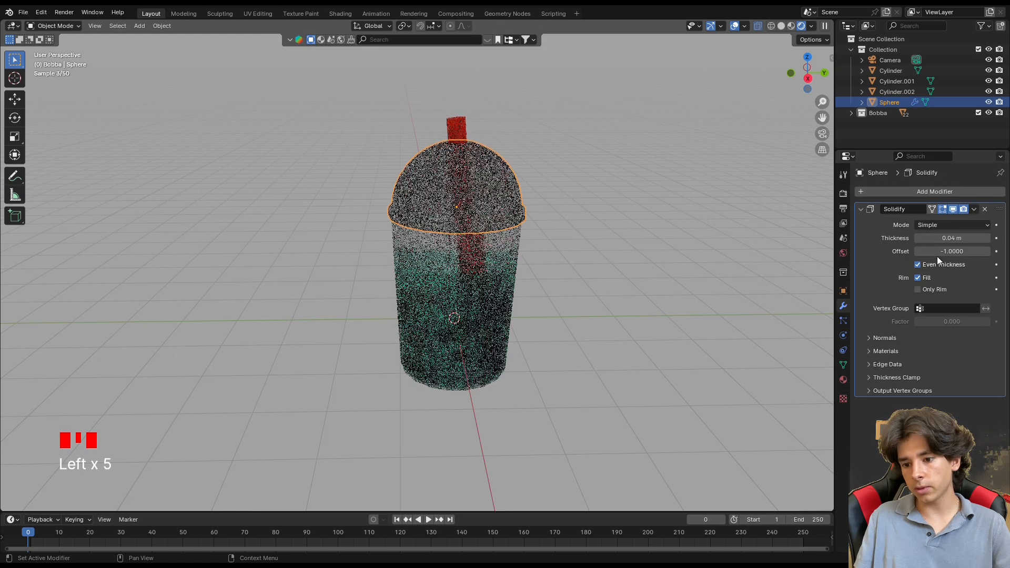
Add a Bevel modifier and a Subdivision Surface modifier to the domed lid, and save the file
click(859, 210)
click(870, 191)
text(b)
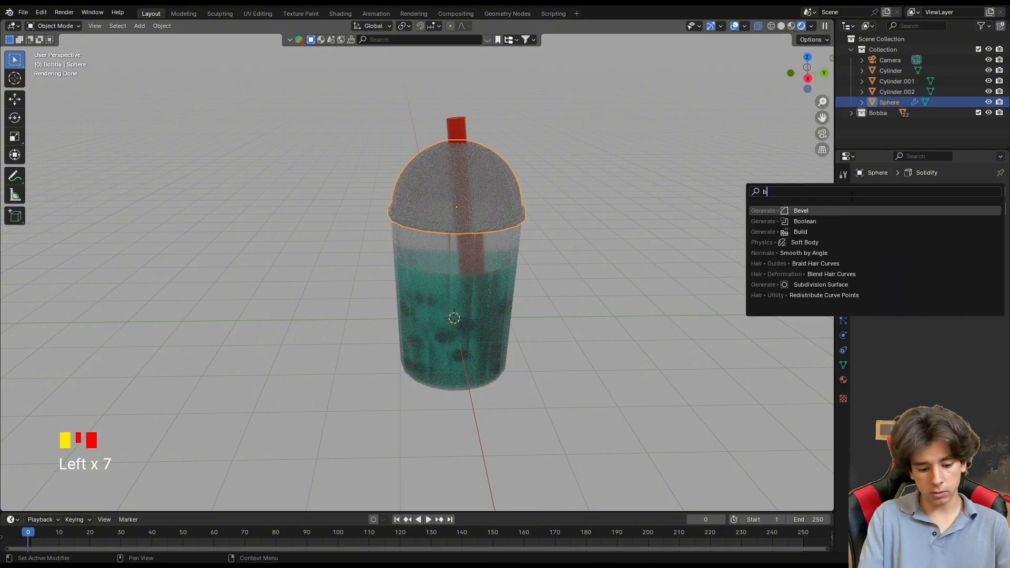
text(evel)
key(Return)
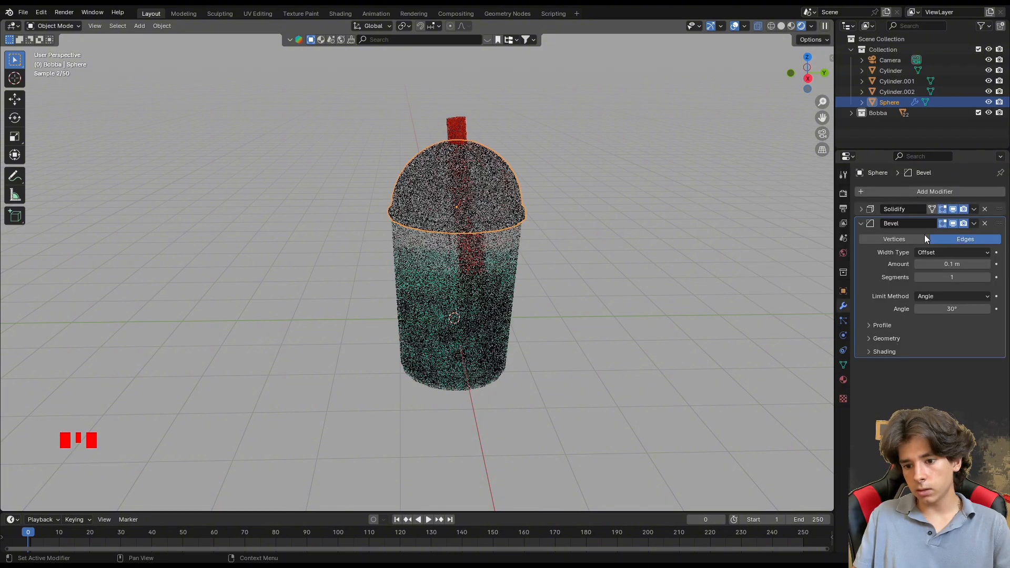
click(876, 190)
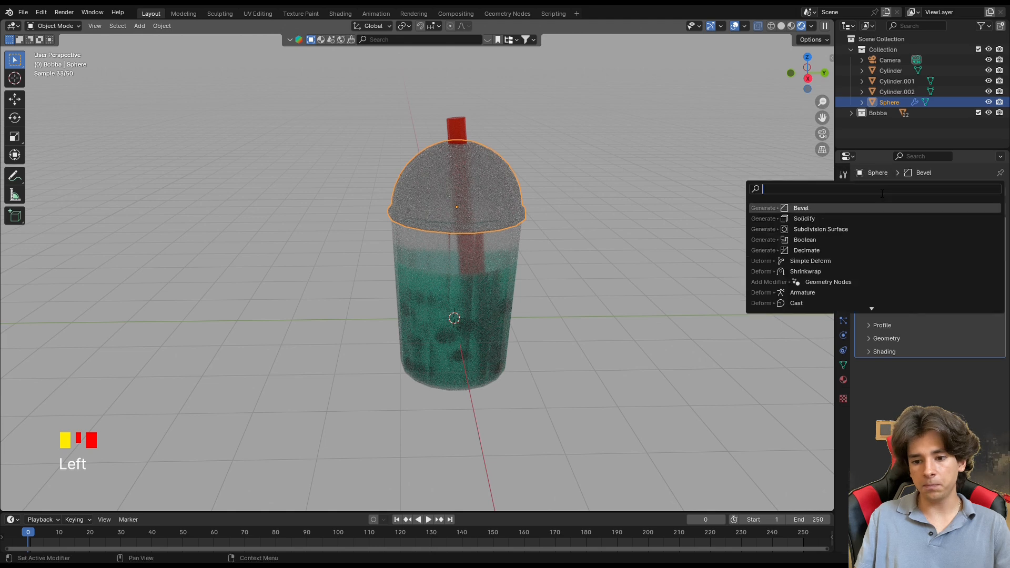
click(889, 229)
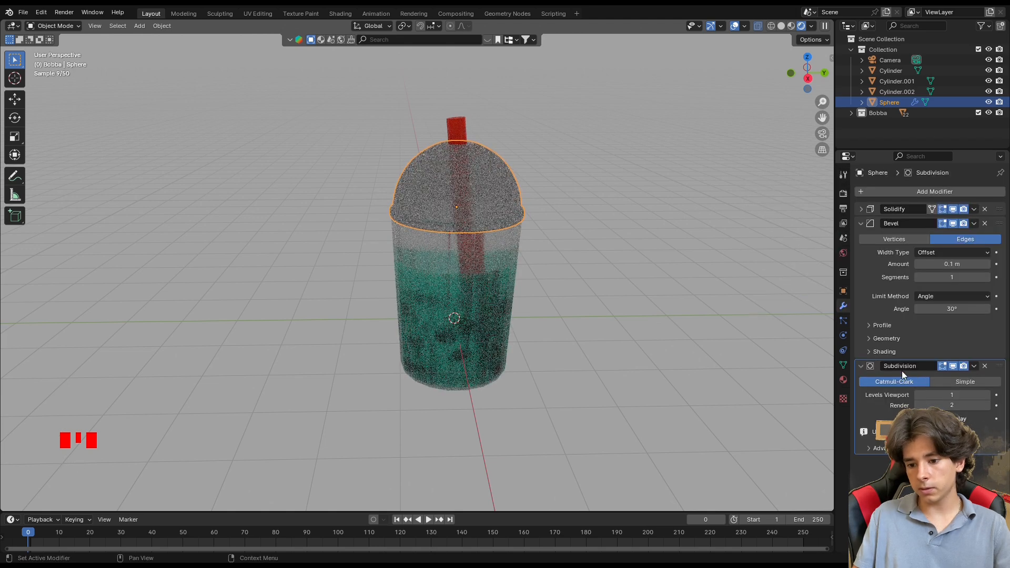
click(860, 222)
key(ctrl+s)
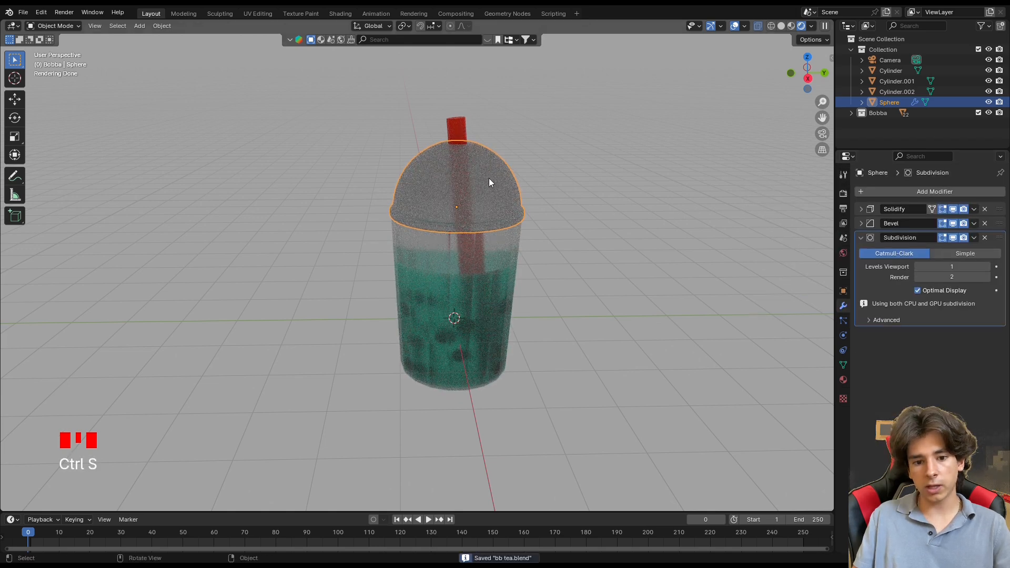
Add a Solidify modifier to the cup body
right_click(489, 179)
right_click(487, 178)
click(594, 175)
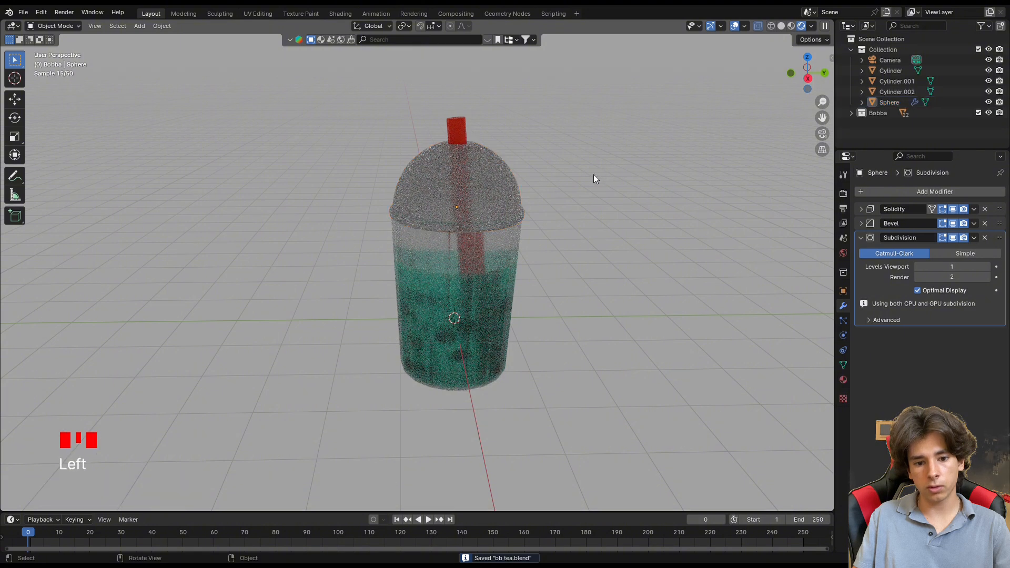
click(485, 258)
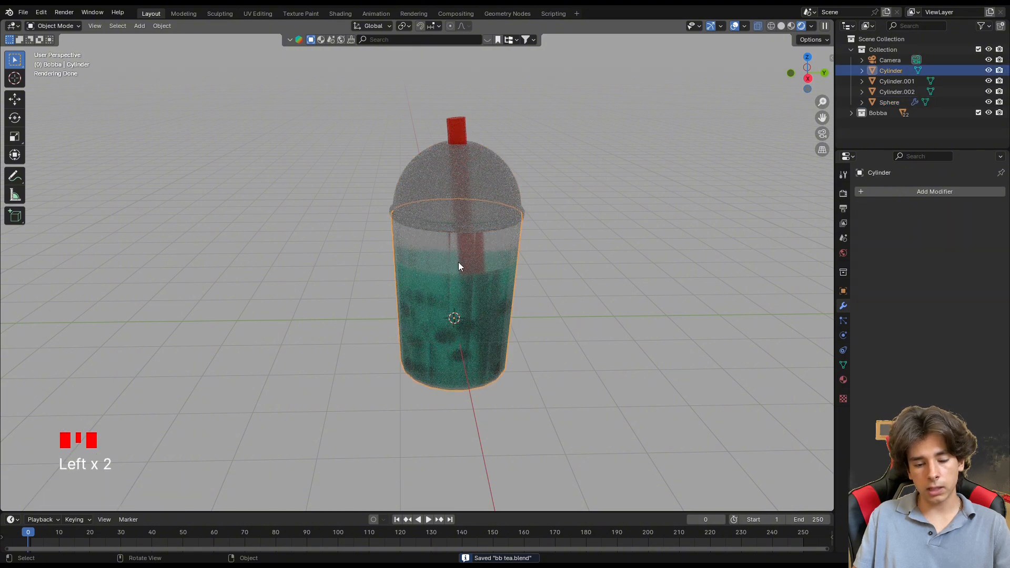
click(904, 191)
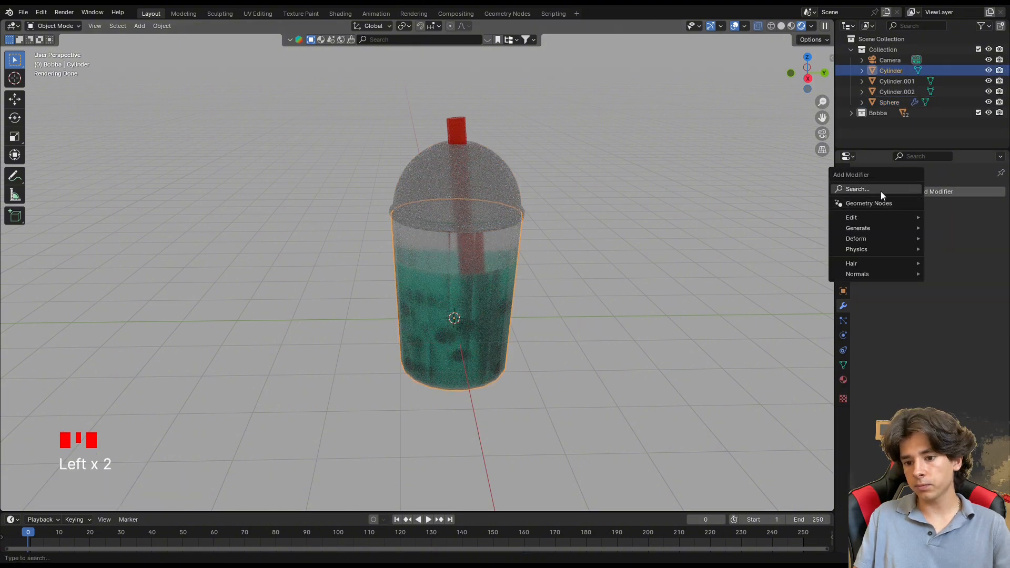
click(881, 191)
text(solidify)
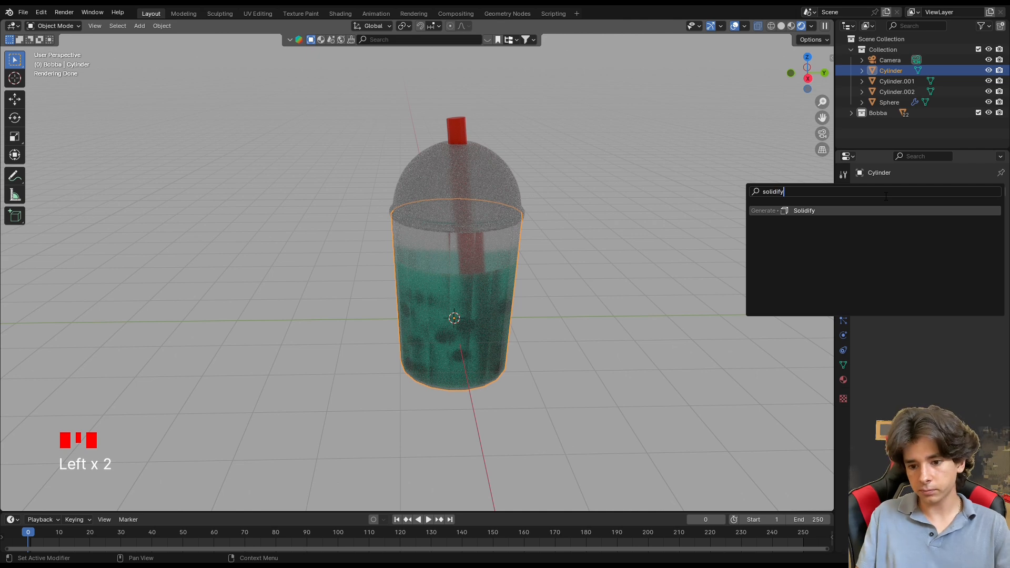
key(Return)
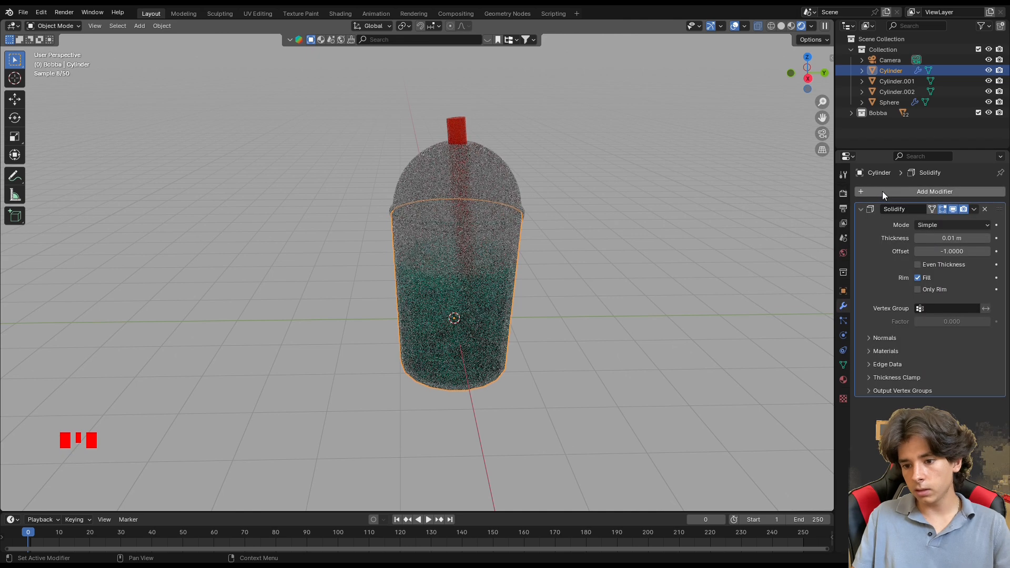
Enable Even Thickness on the cup body's Solidify modifier and increase its thickness slightly
click(926, 264)
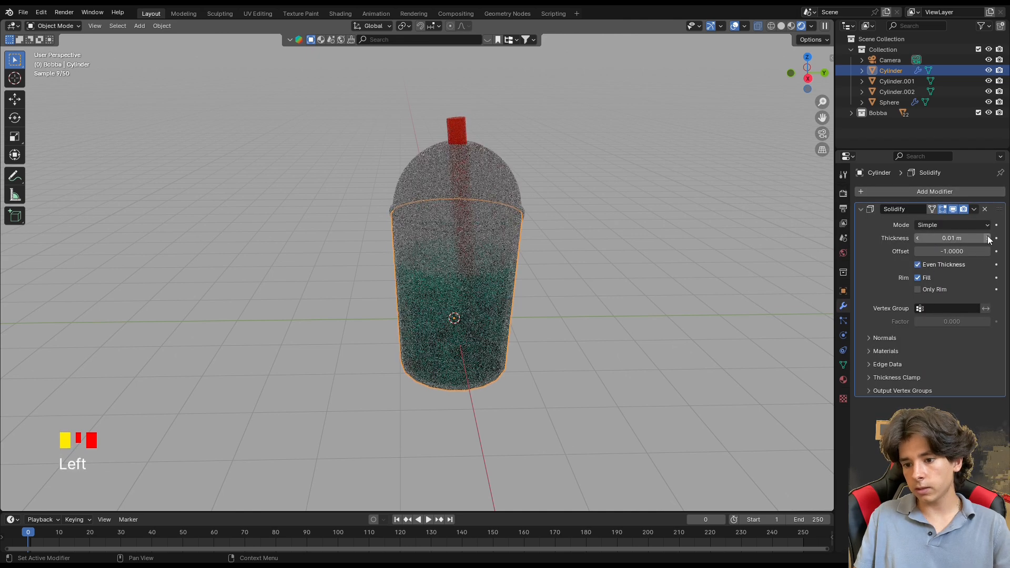
click(988, 238)
click(988, 238)
click(988, 238)
click(988, 238)
click(861, 210)
Add a Bevel modifier and a Subdivision Surface modifier to the cup body, and save the file
click(879, 193)
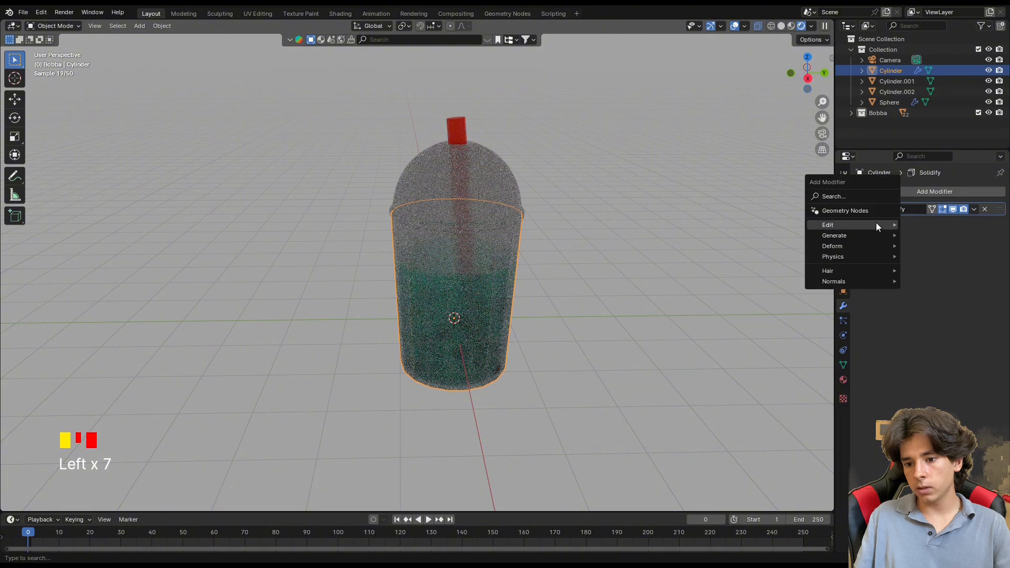
click(858, 199)
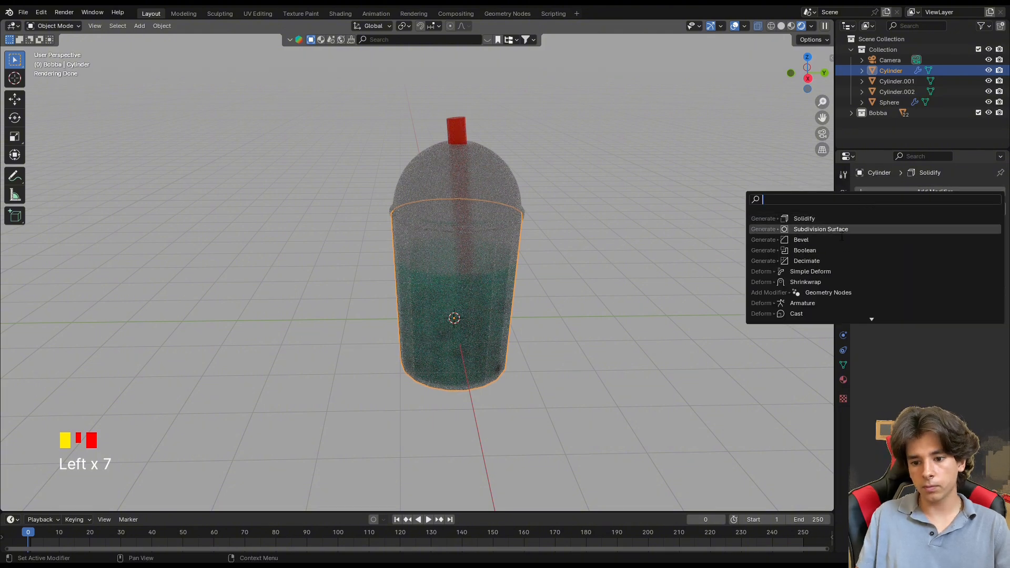
click(839, 238)
click(879, 194)
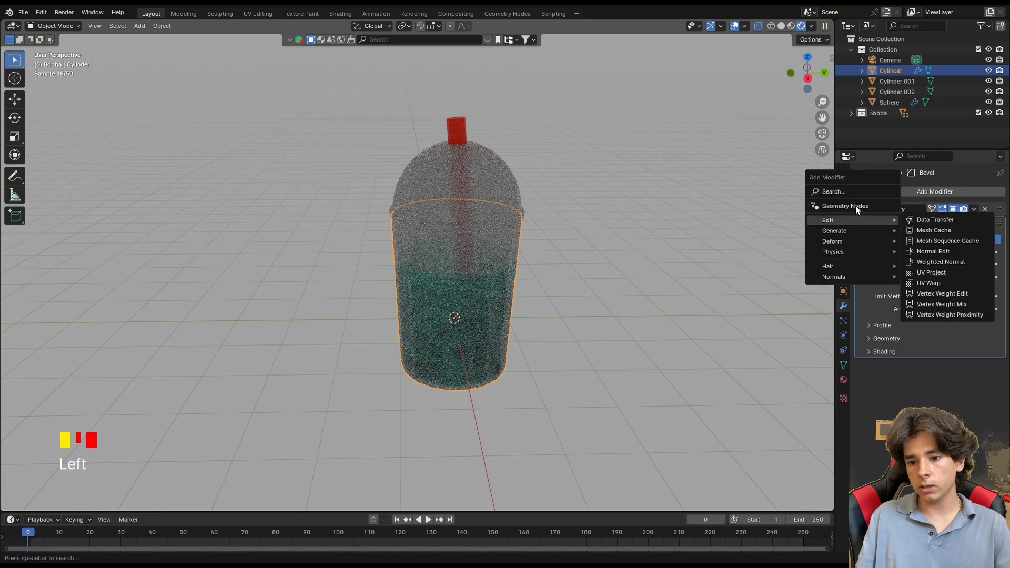
click(852, 198)
click(820, 237)
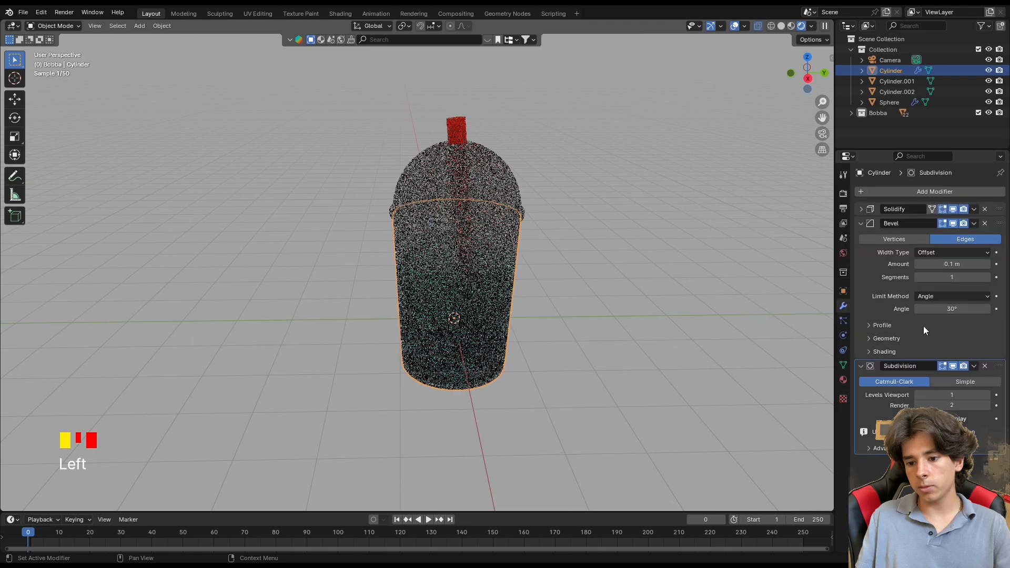
key(ctrl+s)
Add a Solidify modifier to the straw with Even Thickness enabled and a thickness of 0.37 m
click(471, 133)
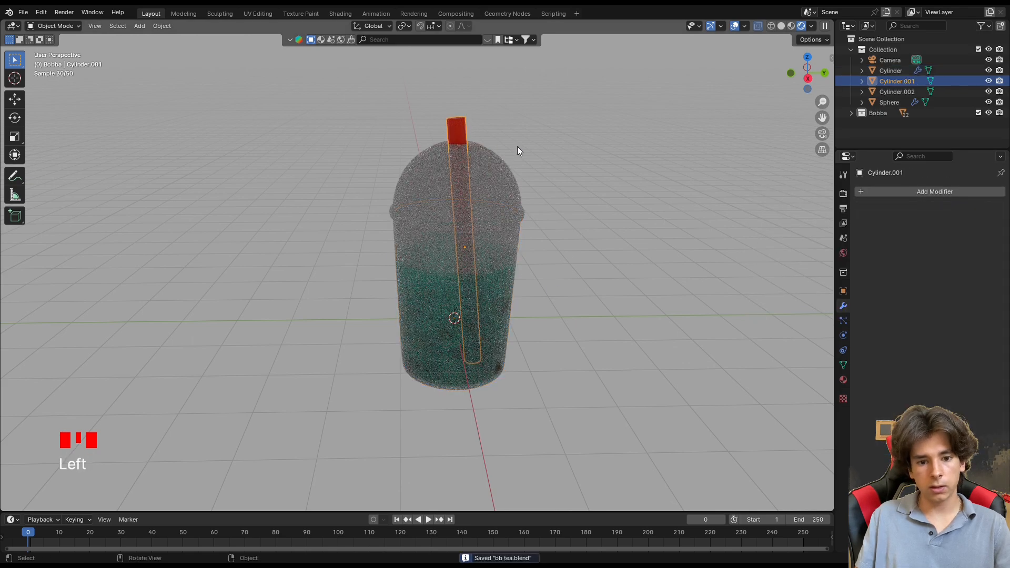
middle_drag(519, 151, 541, 191)
scroll(487, 159, up, 2)
scroll(487, 159, up, 2)
middle_drag(564, 136, 767, 153)
click(927, 191)
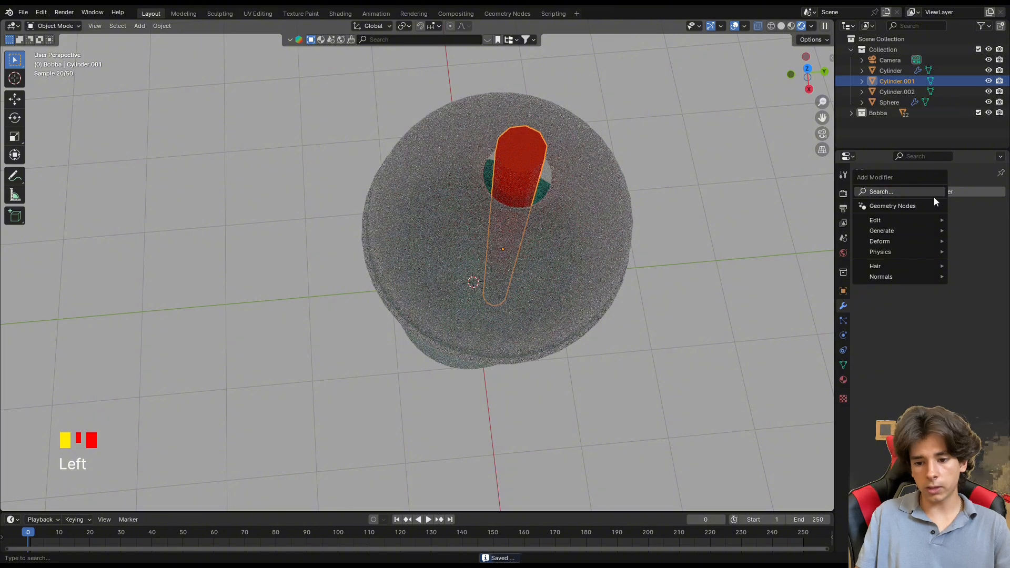
text(s)
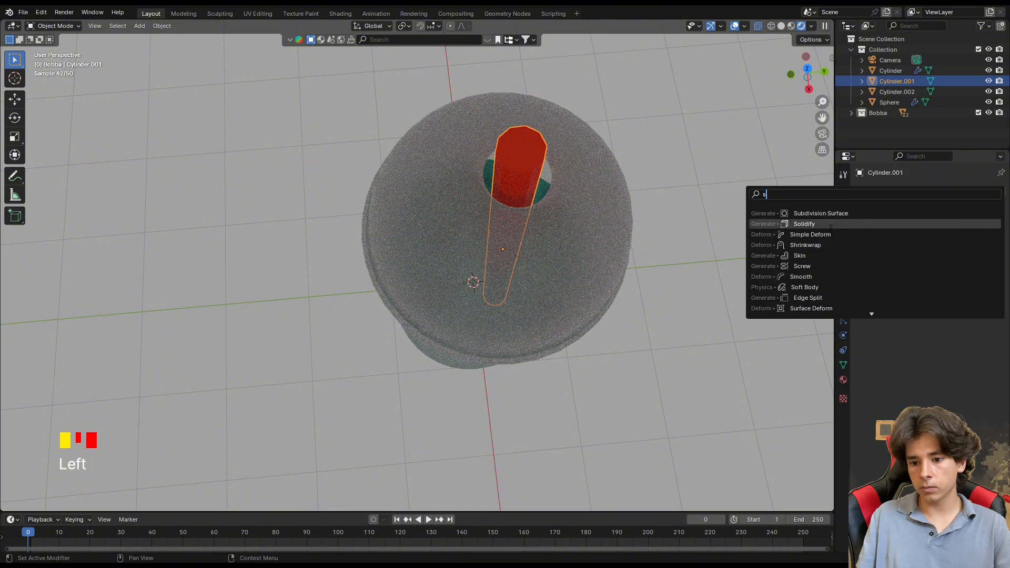
click(921, 225)
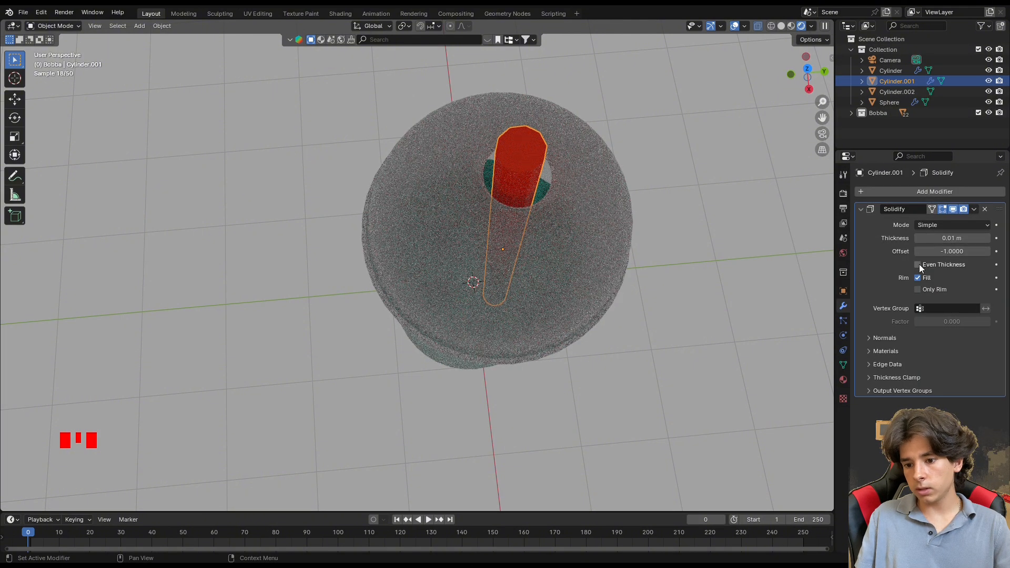
click(918, 265)
drag(944, 238, 981, 237)
Switch to material preview shading and delete the straw's top cap face in Edit Mode
click(791, 26)
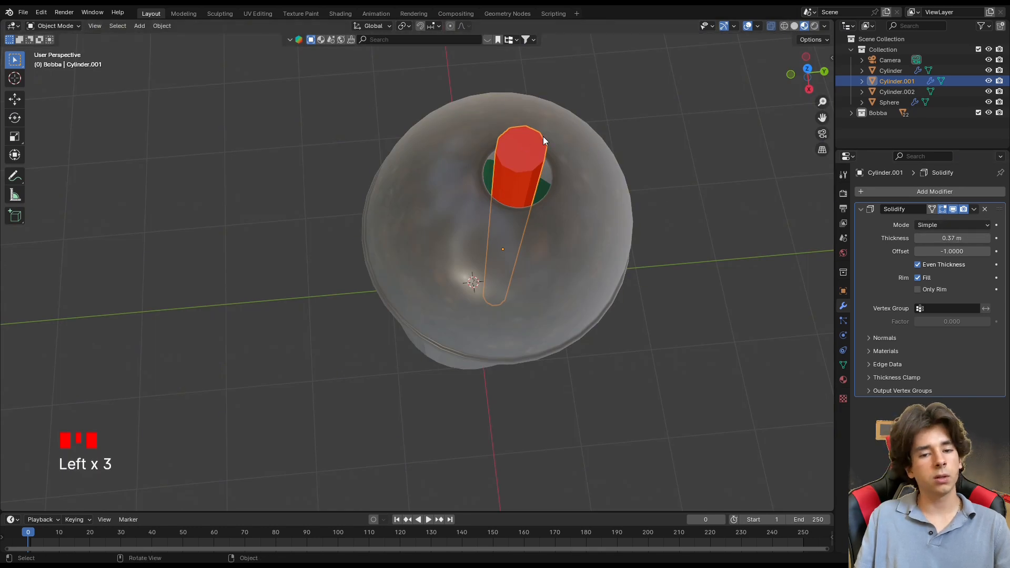
key(Tab)
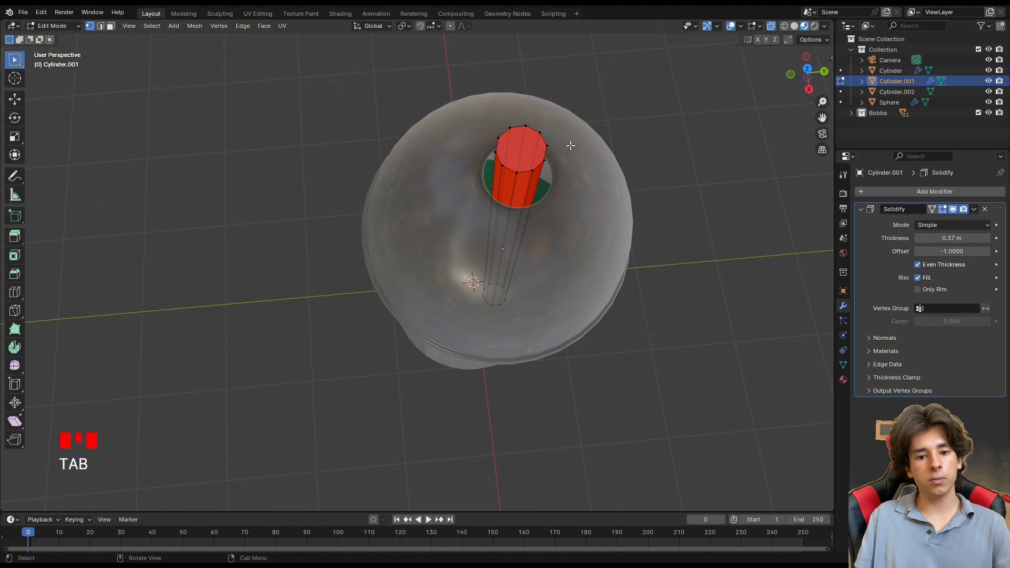
click(517, 147)
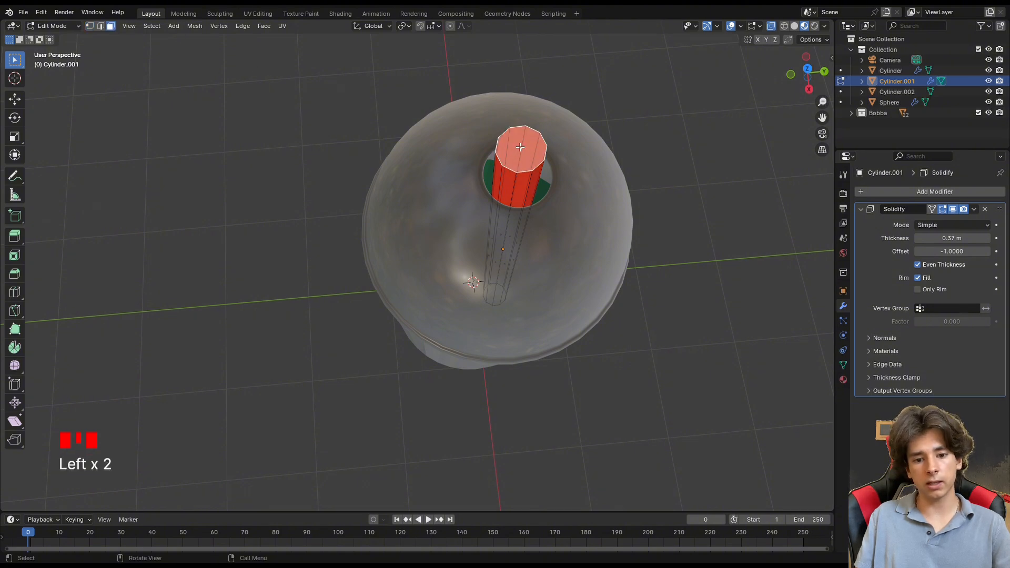
key(x)
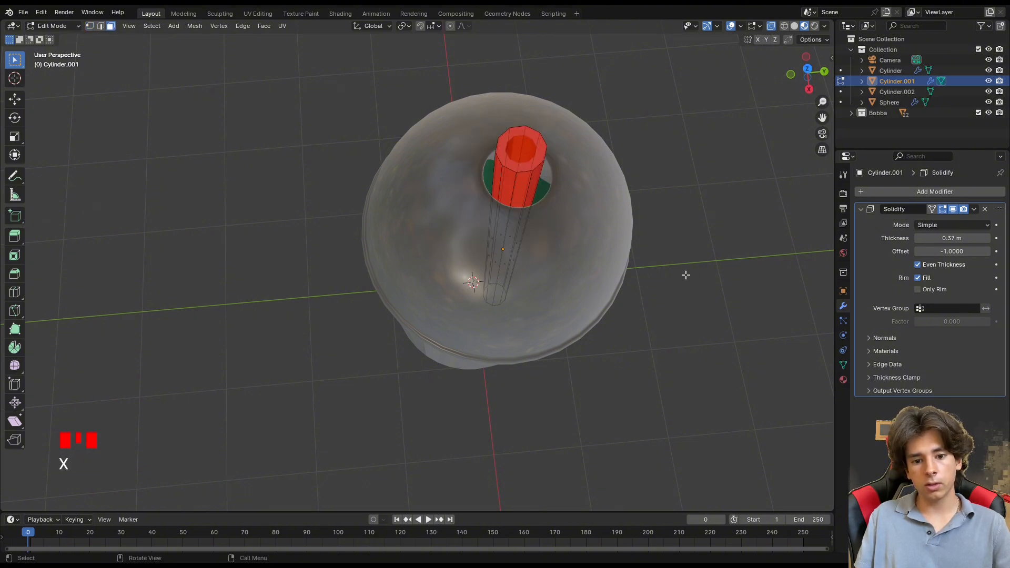
Delete the straw's bottom cap face and return to Object Mode
middle_drag(685, 275, 584, 105)
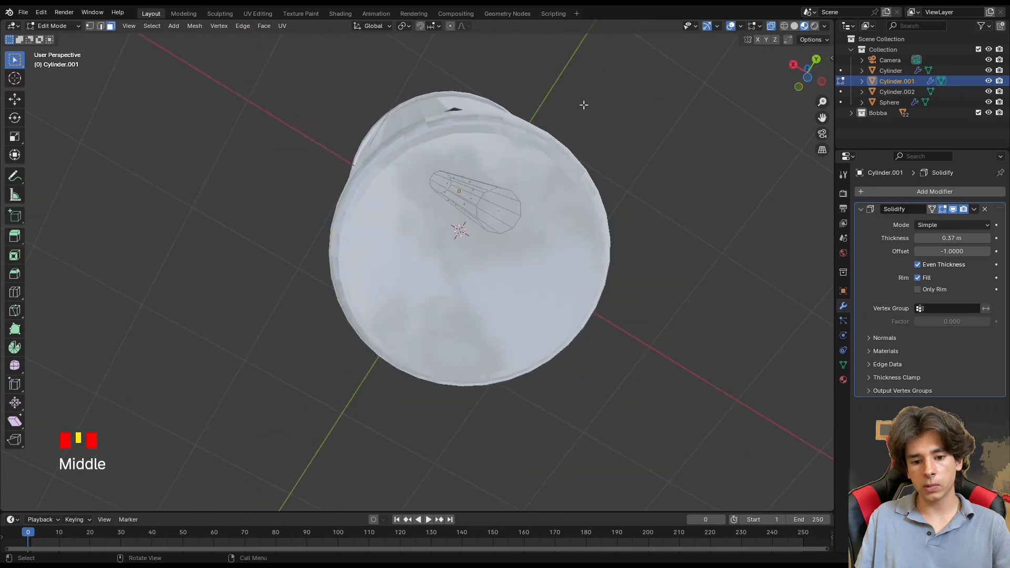
click(506, 216)
key(x)
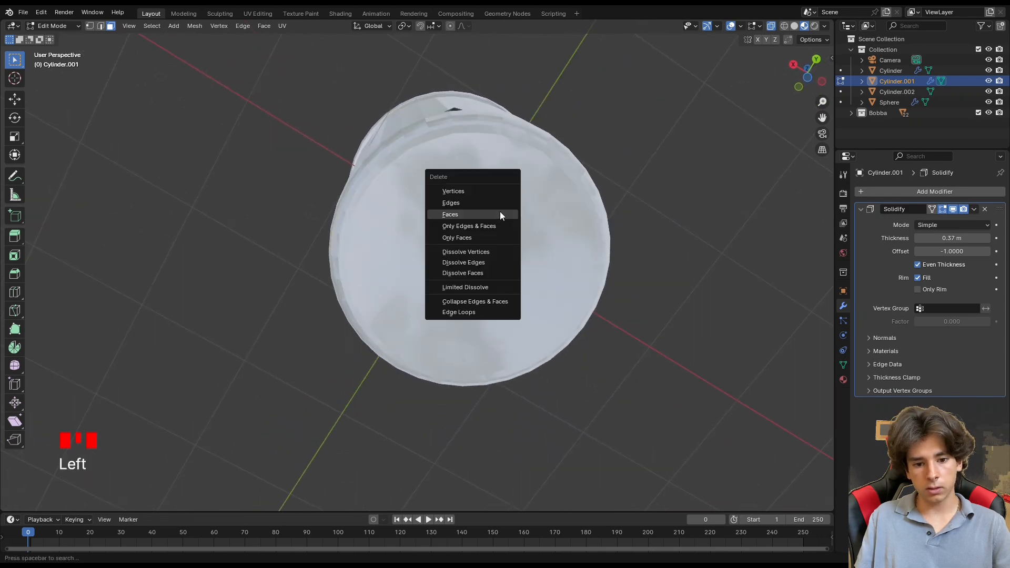
click(492, 215)
middle_drag(492, 215, 564, 190)
scroll(566, 184, down, 1)
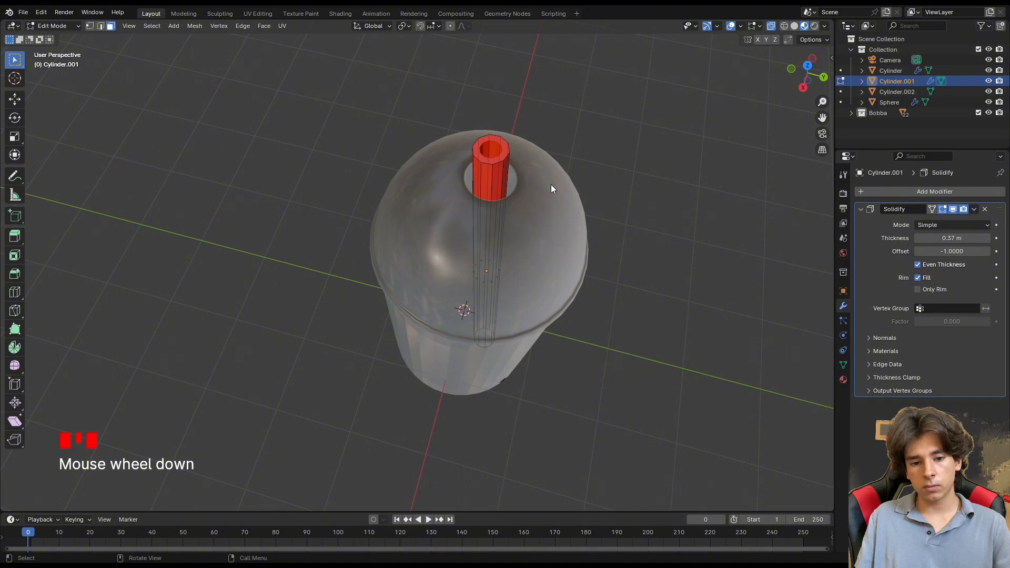
key(Tab)
Set the straw's Solidify thickness to 0.2 m and save the file
drag(964, 241, 954, 241)
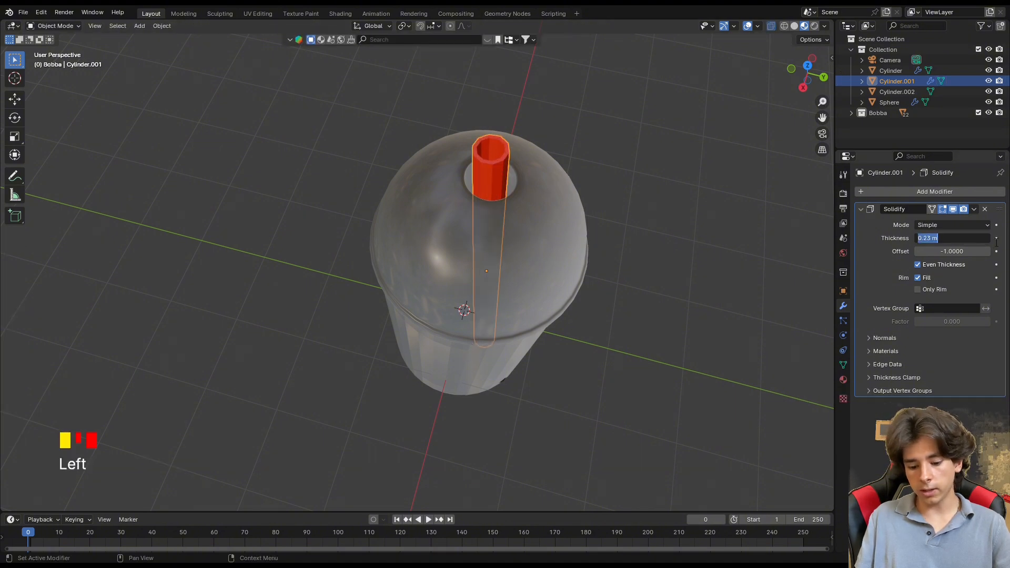
text(.2)
key(Return)
key(ctrl+s)
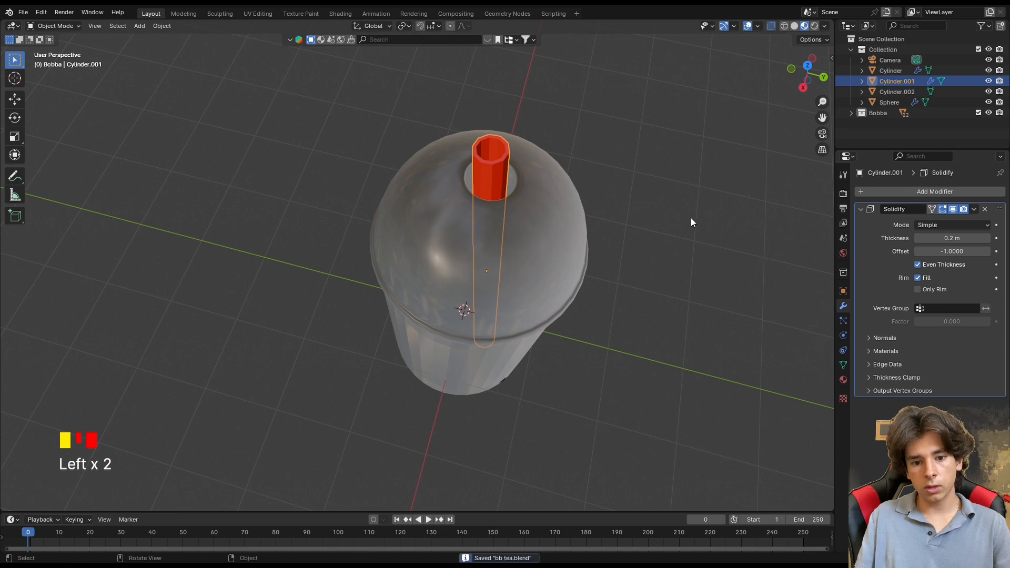
Move the pearl poking through the lower cup wall about 0.3 m inward so it sits inside the cup
middle_drag(679, 192, 911, 195)
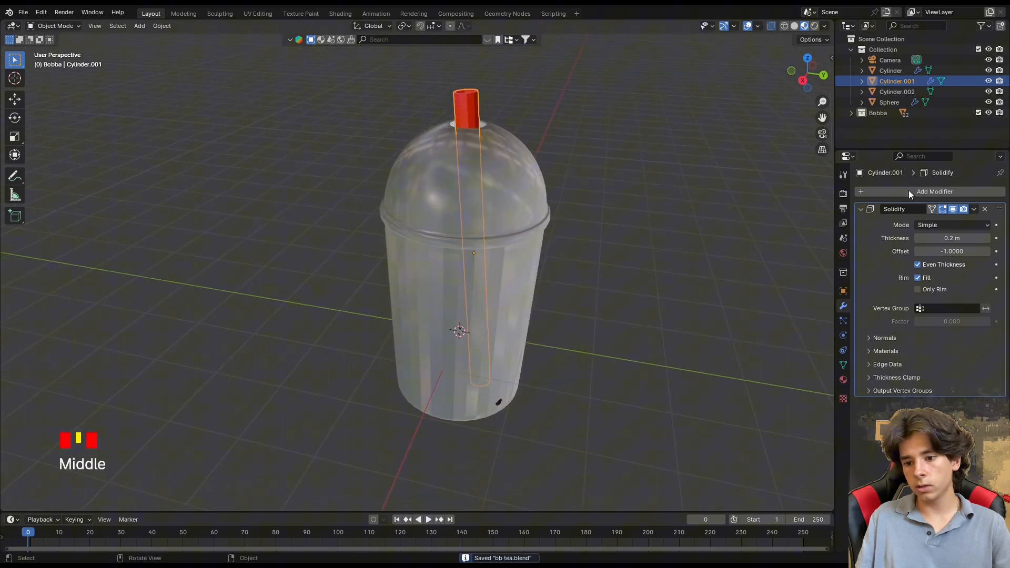
click(644, 183)
click(519, 310)
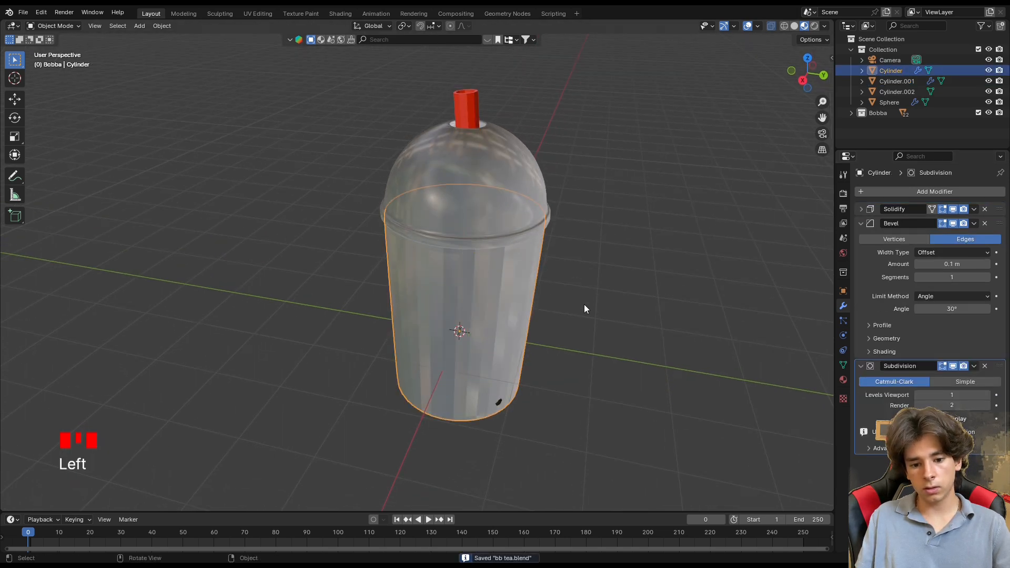
middle_drag(521, 371, 495, 378)
click(485, 392)
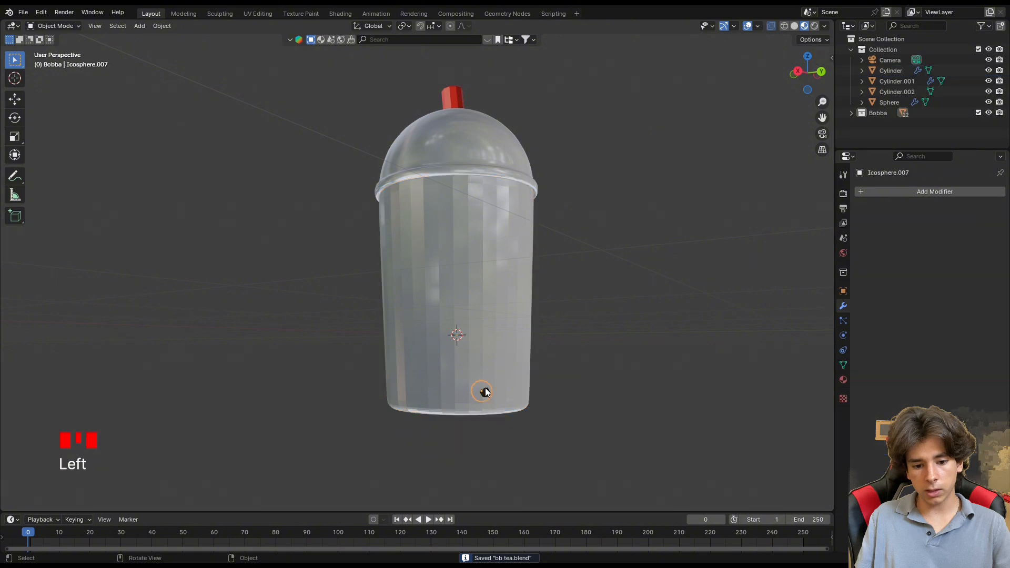
key(g)
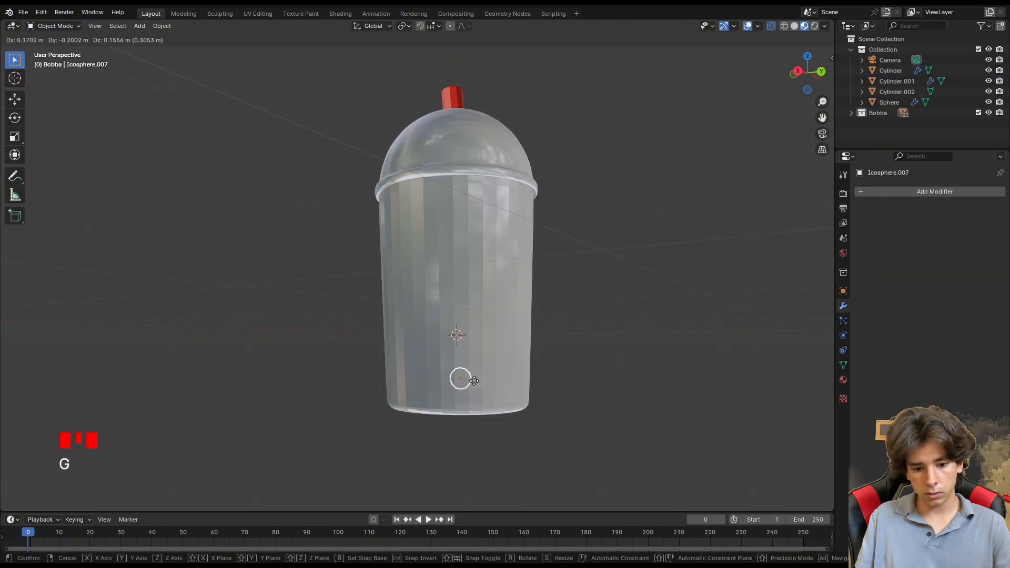
click(476, 379)
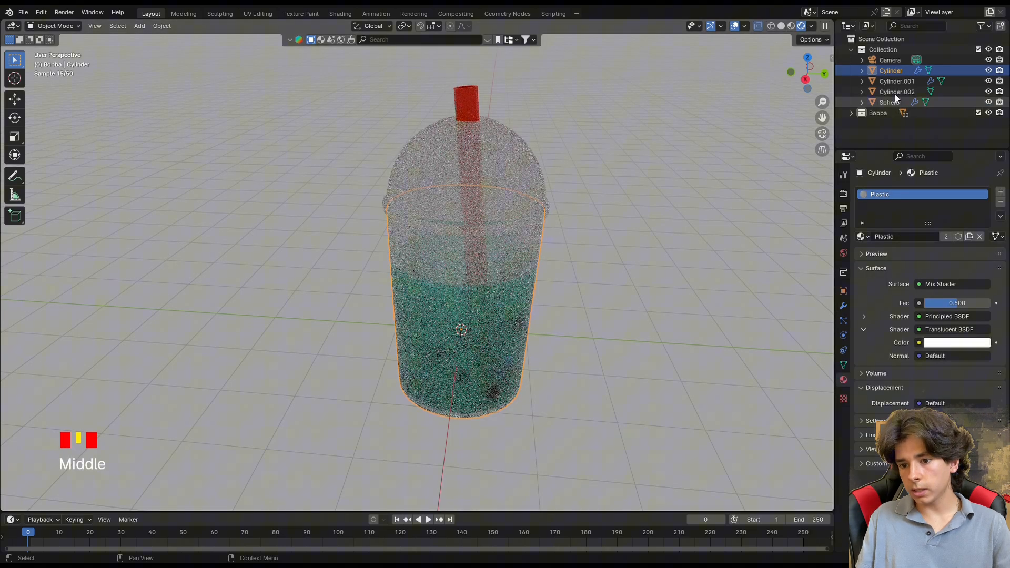
Set the Liquid material's roughness to about 0.193 and save the file
click(893, 92)
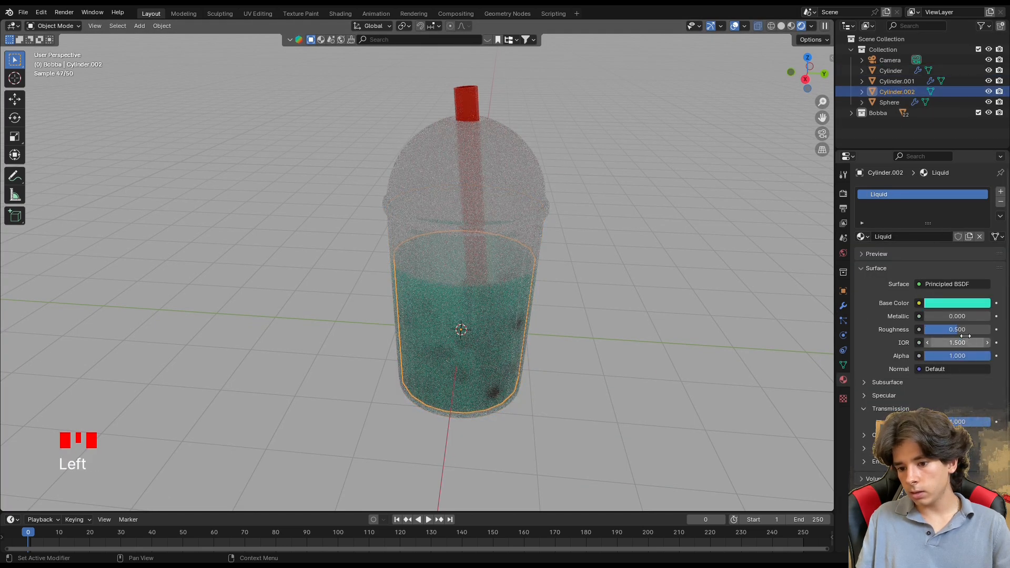
drag(966, 336, 945, 336)
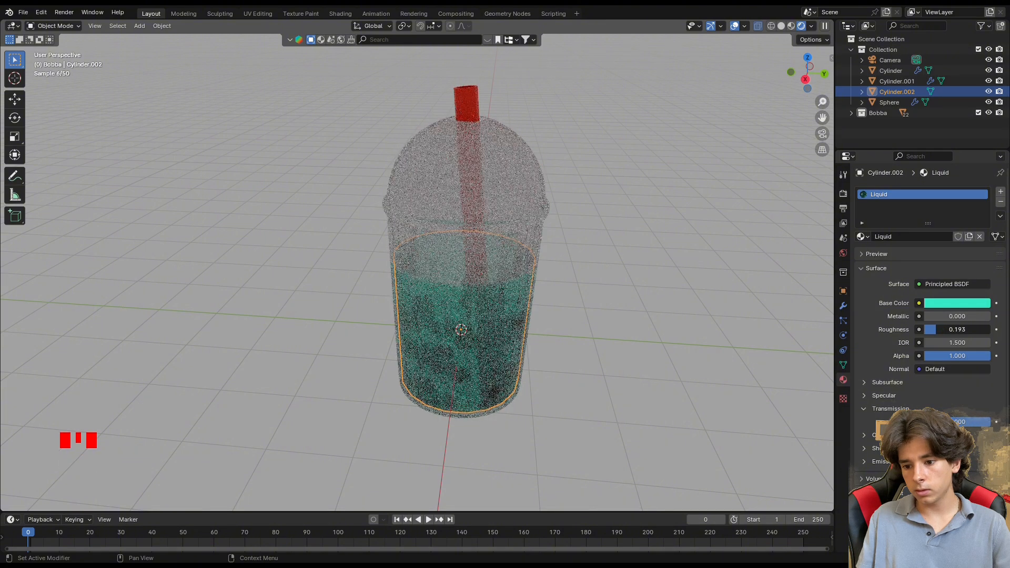
key(ctrl+s)
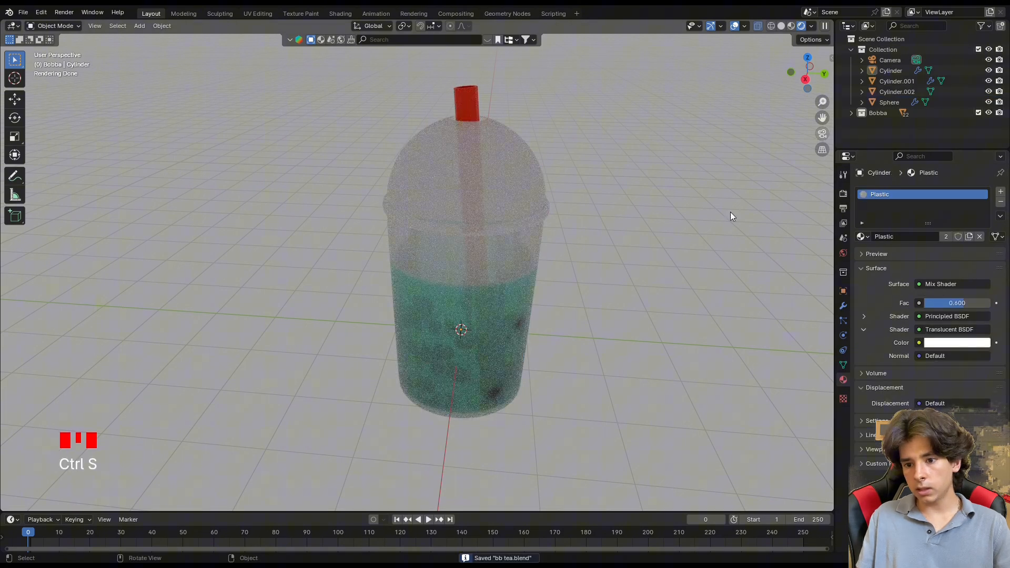
Add a Solidify modifier to the liquid mesh inside the cup
click(890, 72)
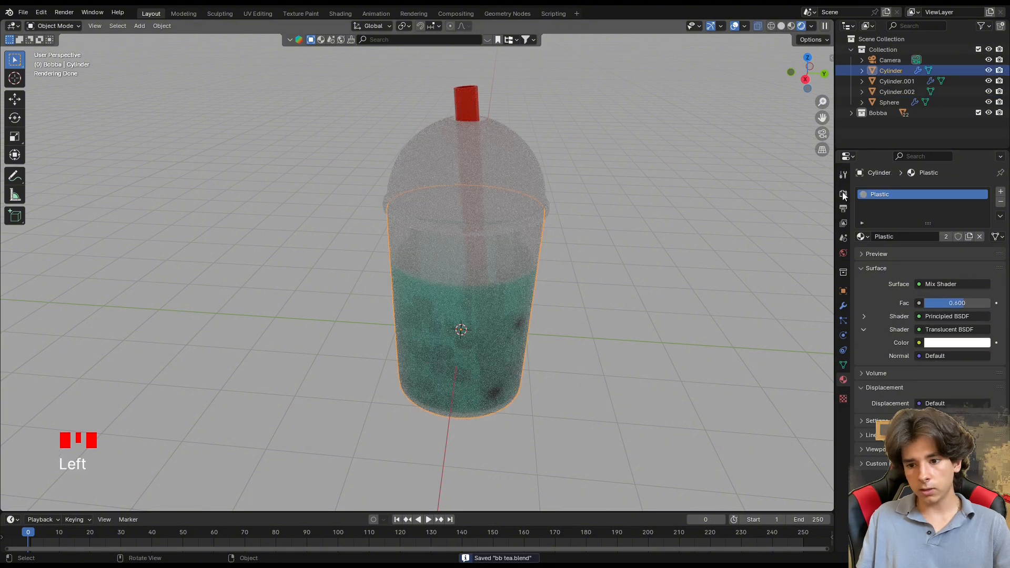
click(902, 91)
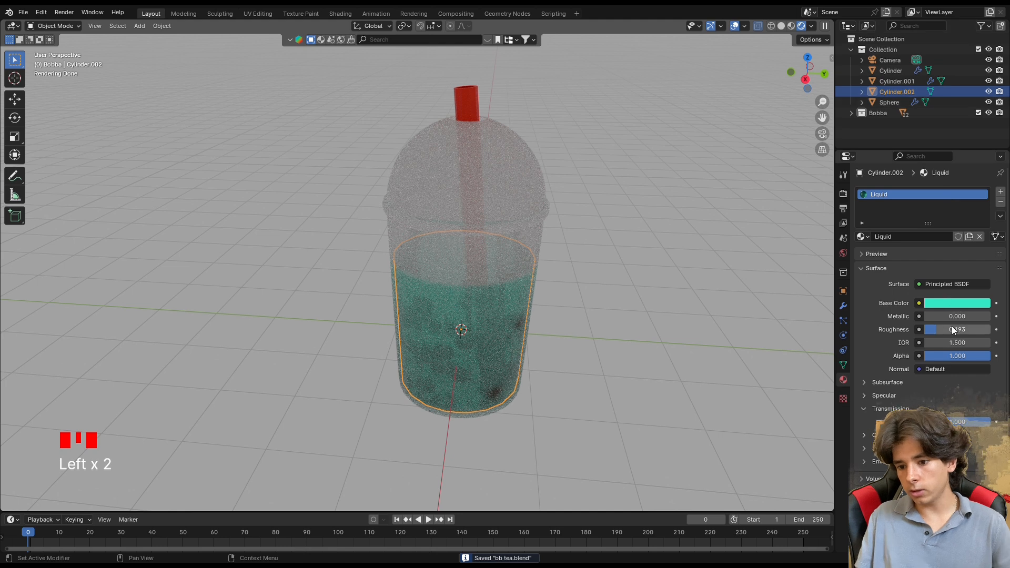
click(843, 306)
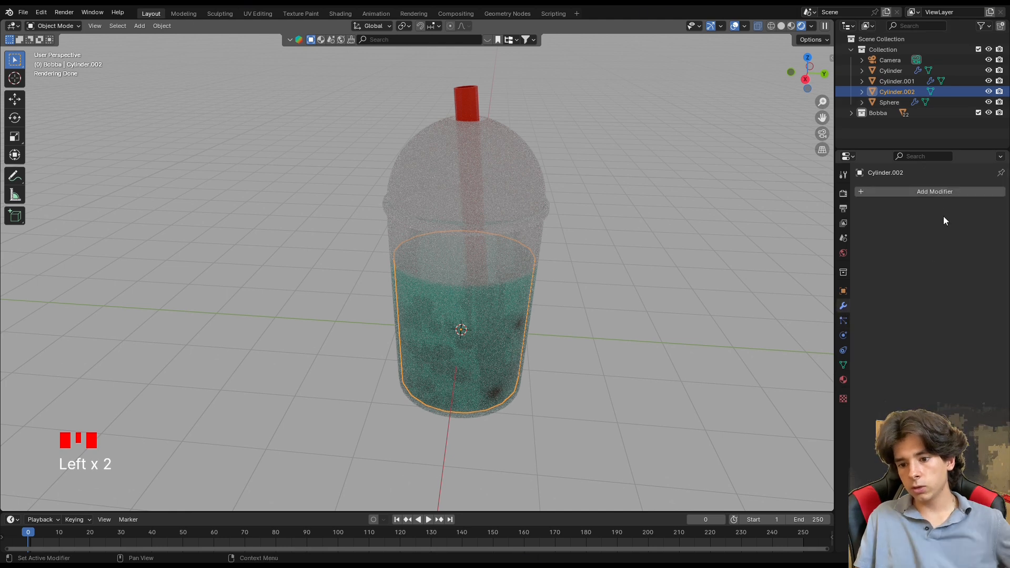
click(919, 192)
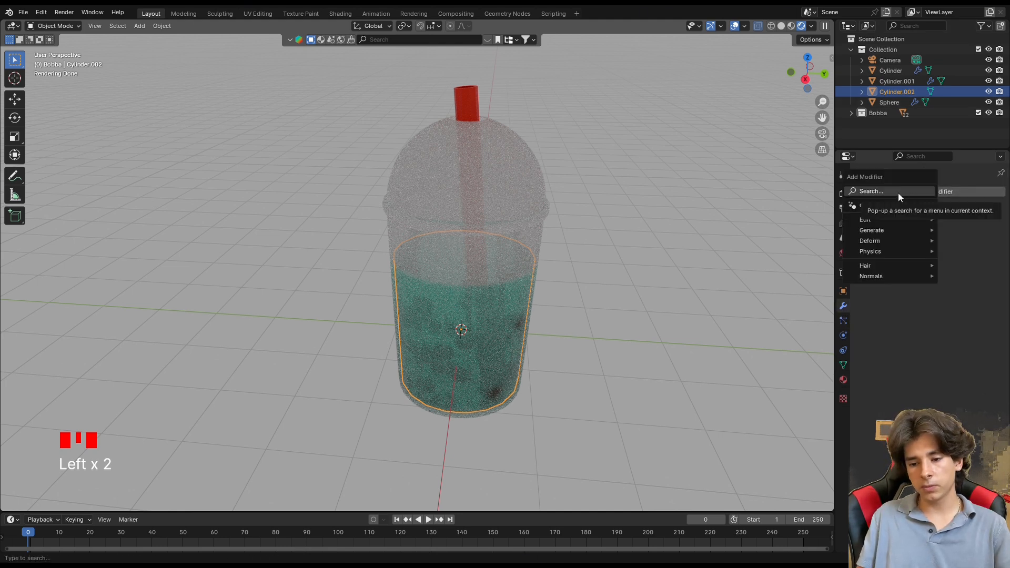
click(906, 191)
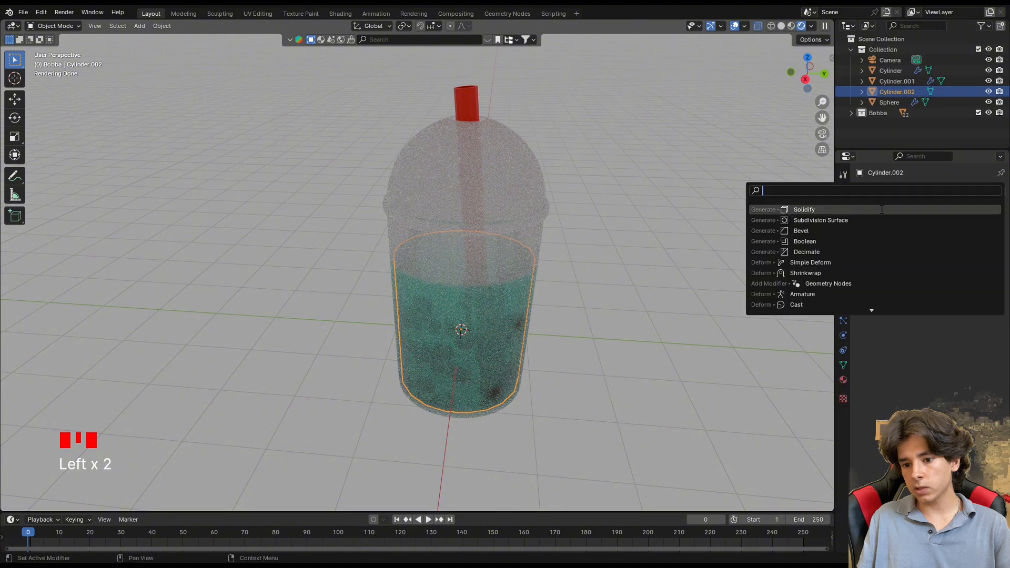
click(857, 210)
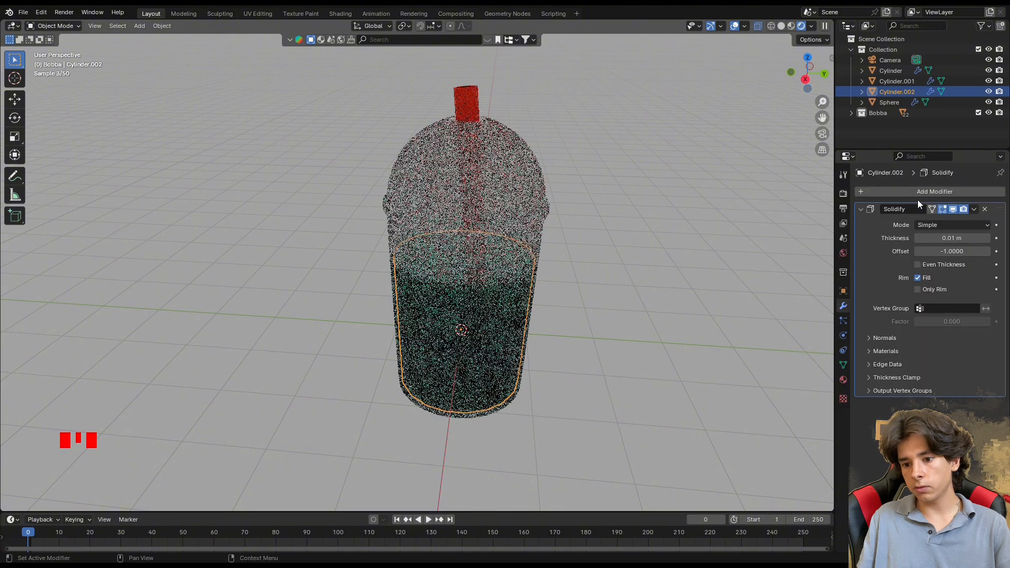
Enable Even Thickness on the liquid's Solidify modifier, set its thickness to about 1.42 m, and save the file
click(919, 265)
drag(952, 239, 1001, 239)
key(ctrl+s)
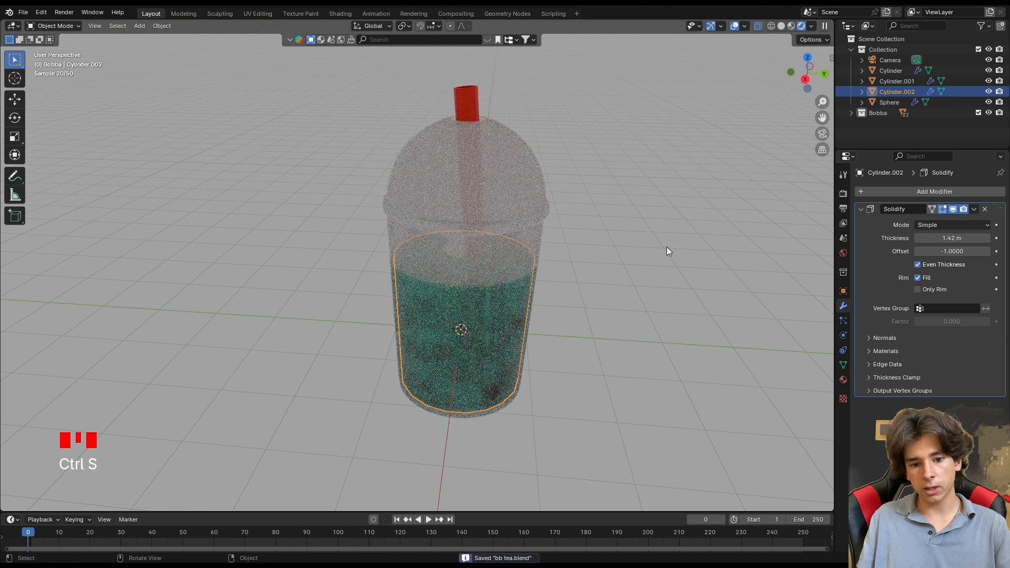
Add a Bevel modifier and a Subdivision Surface modifier to the liquid below its Solidify modifier
click(862, 209)
click(874, 193)
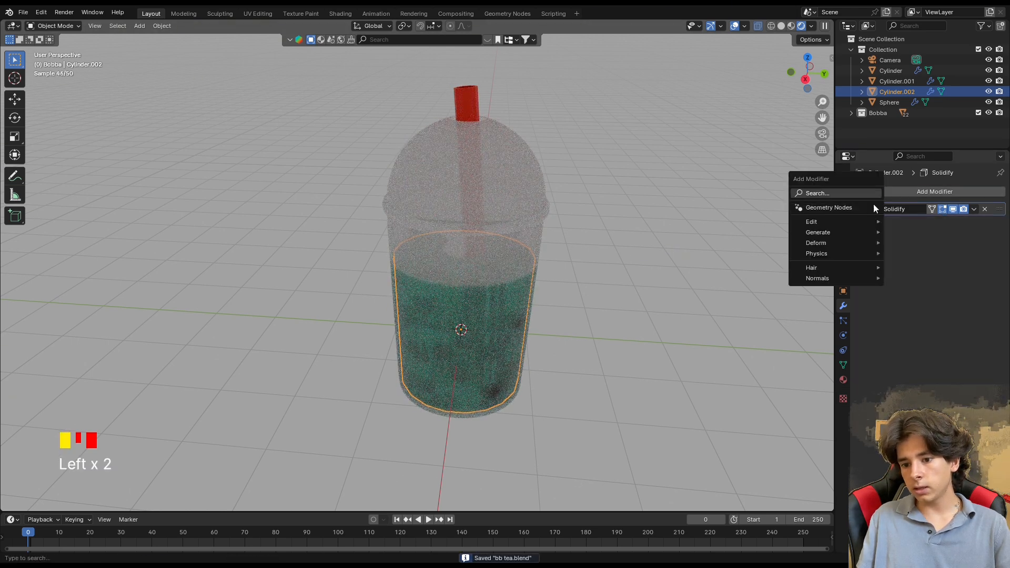
click(855, 195)
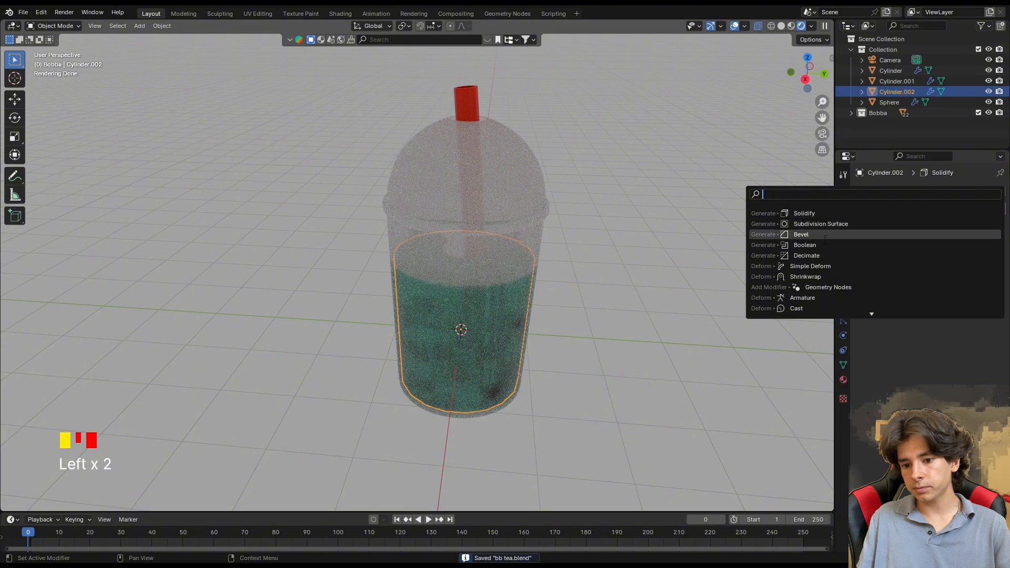
click(842, 234)
click(885, 194)
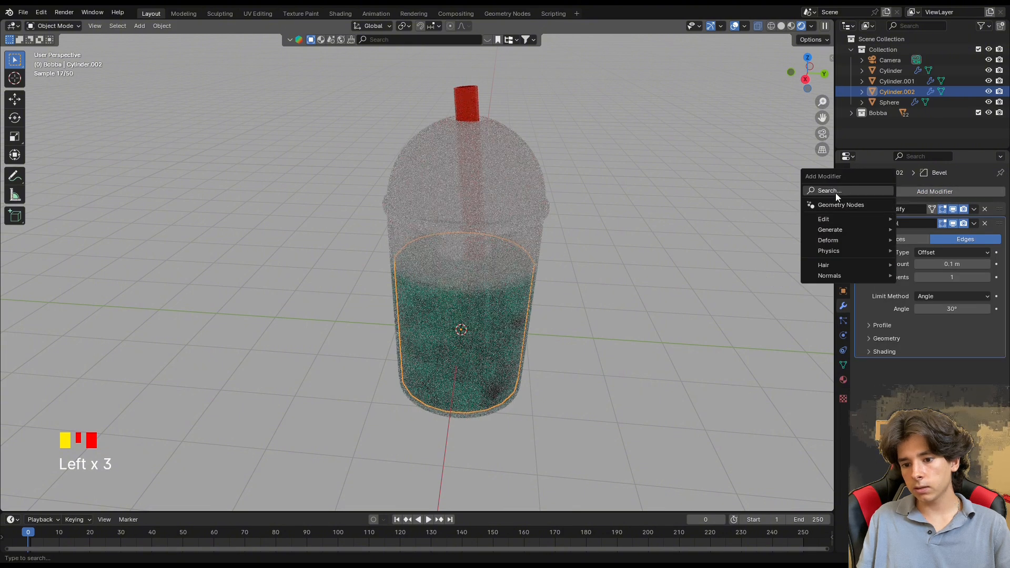
click(835, 192)
click(984, 241)
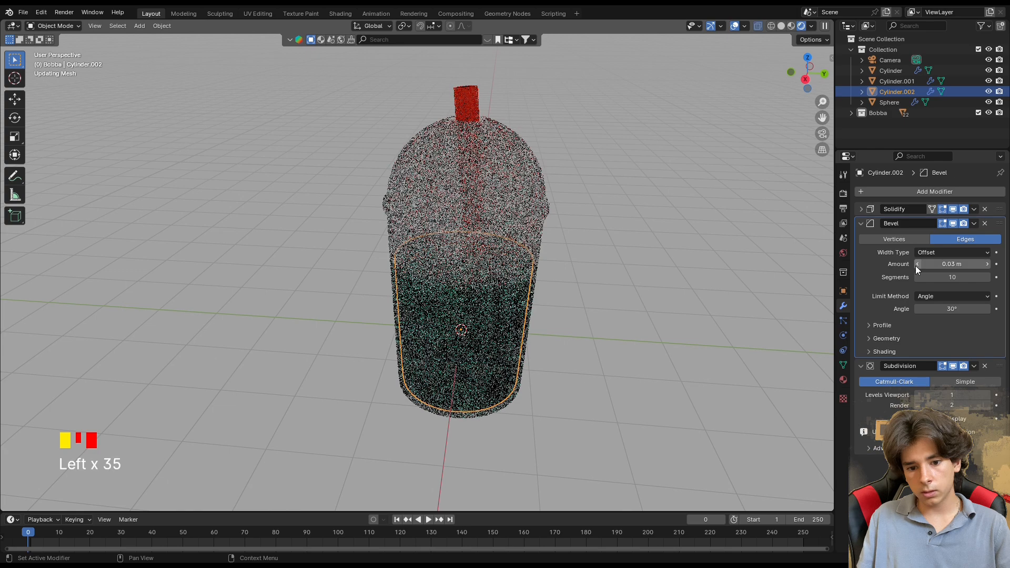
Set the liquid's Bevel amount to 0.02 m and its segments to 12
click(915, 267)
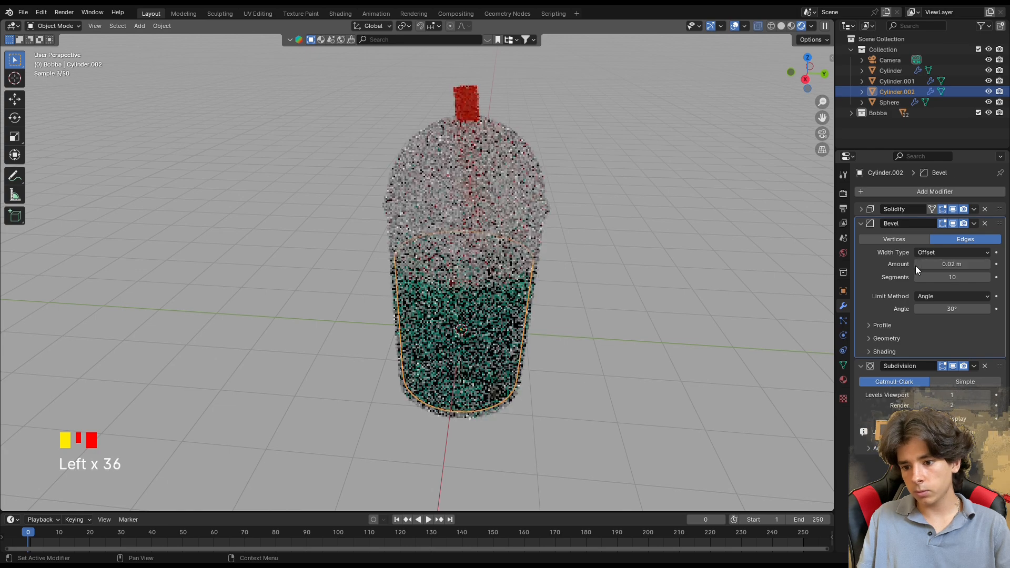
click(968, 277)
text(12)
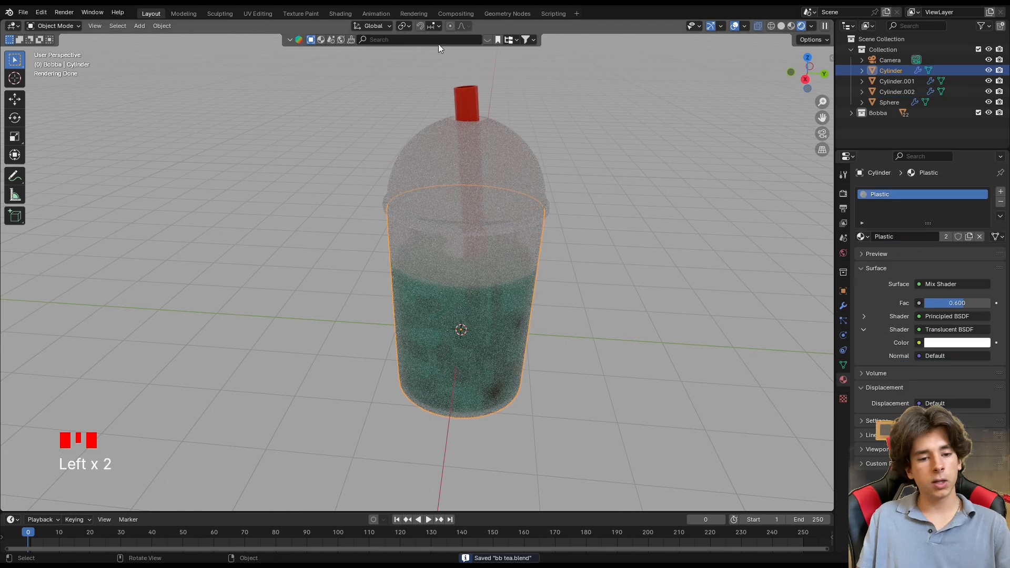
Find the Homeoffice Streaming Room HDR in BlenderKit's indoor category and download it at 512 resolution as the scene's environment
click(396, 39)
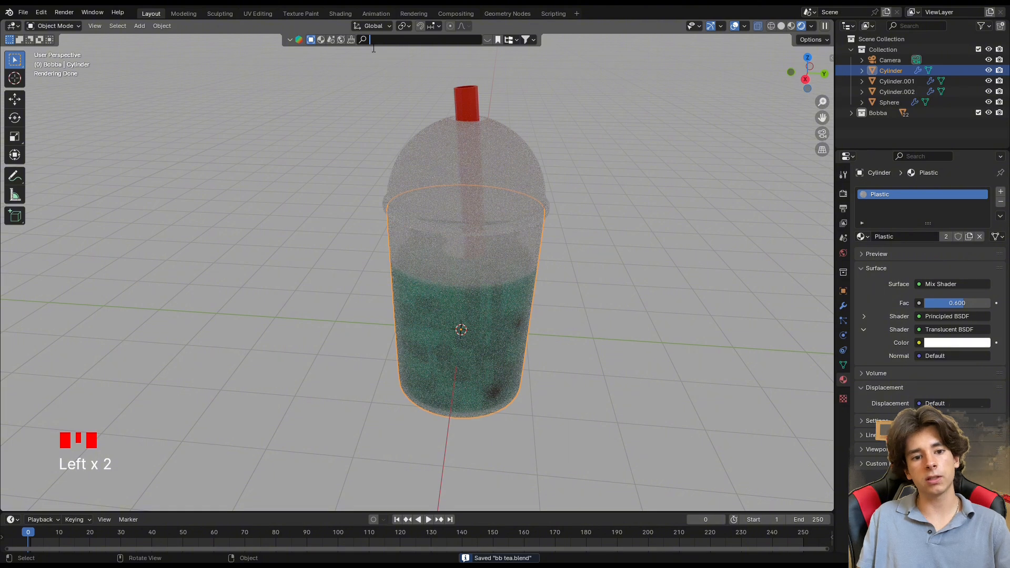
click(373, 48)
click(408, 39)
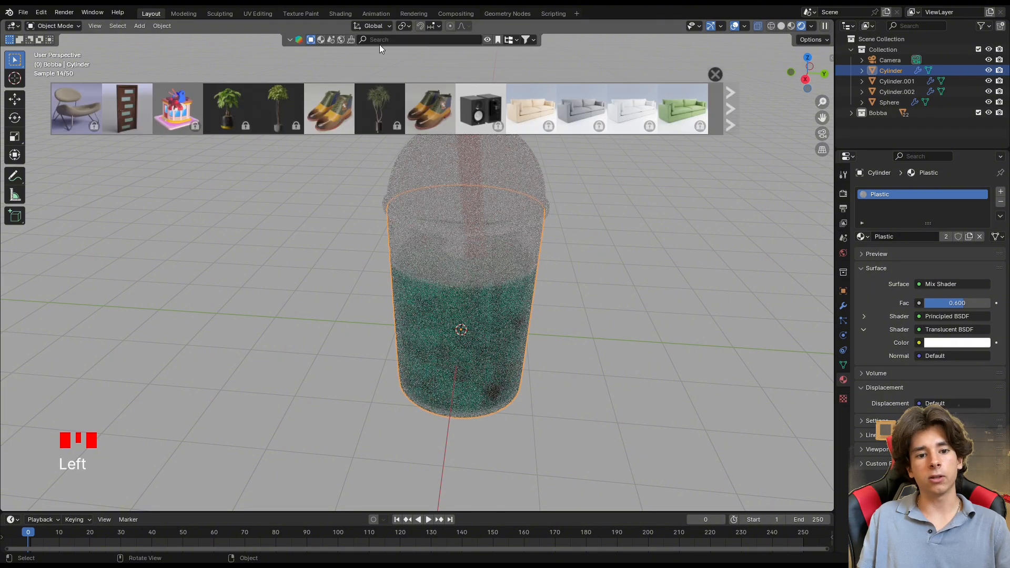
click(339, 40)
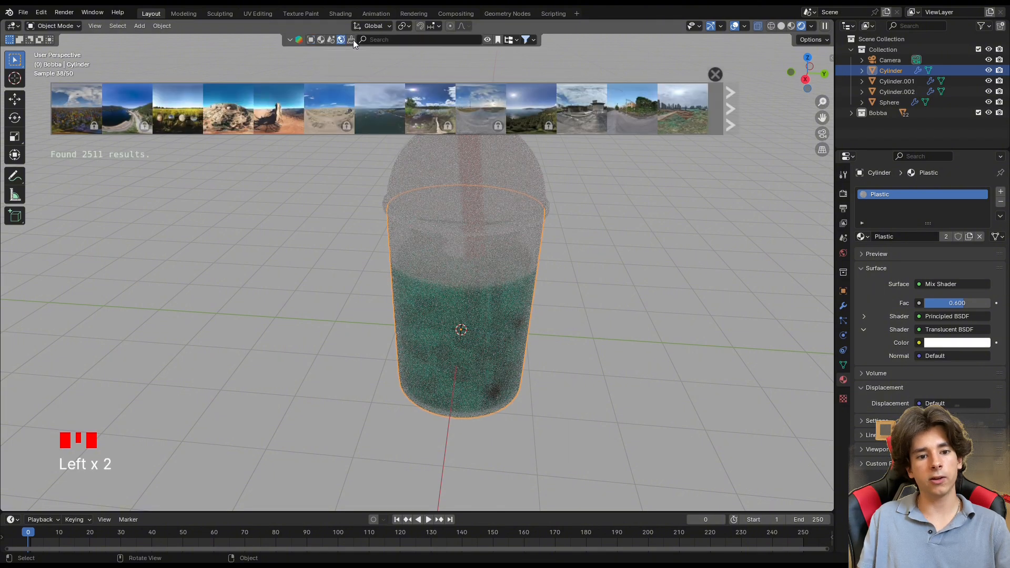
mouse_move(575, 119)
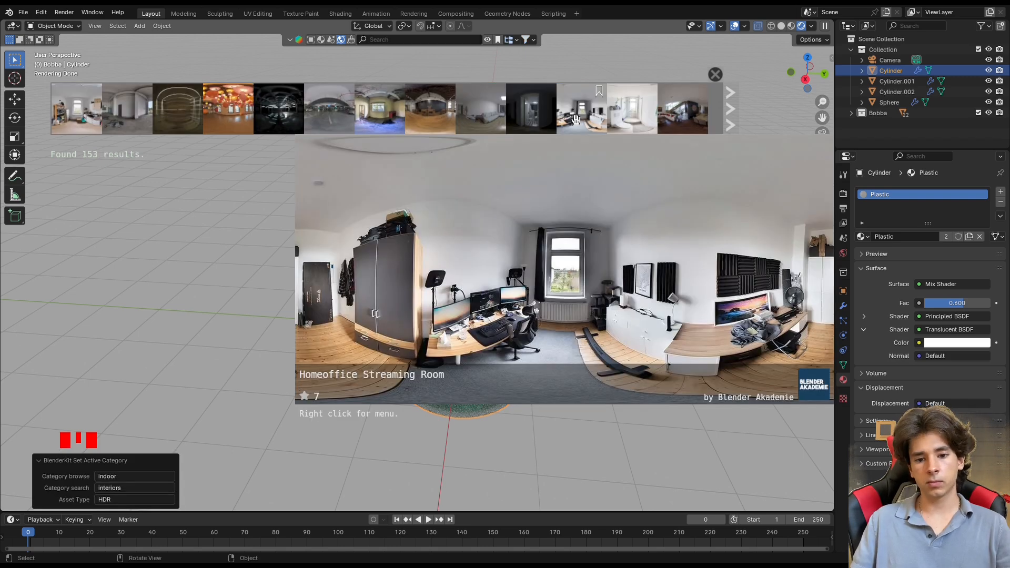
drag(575, 119, 608, 218)
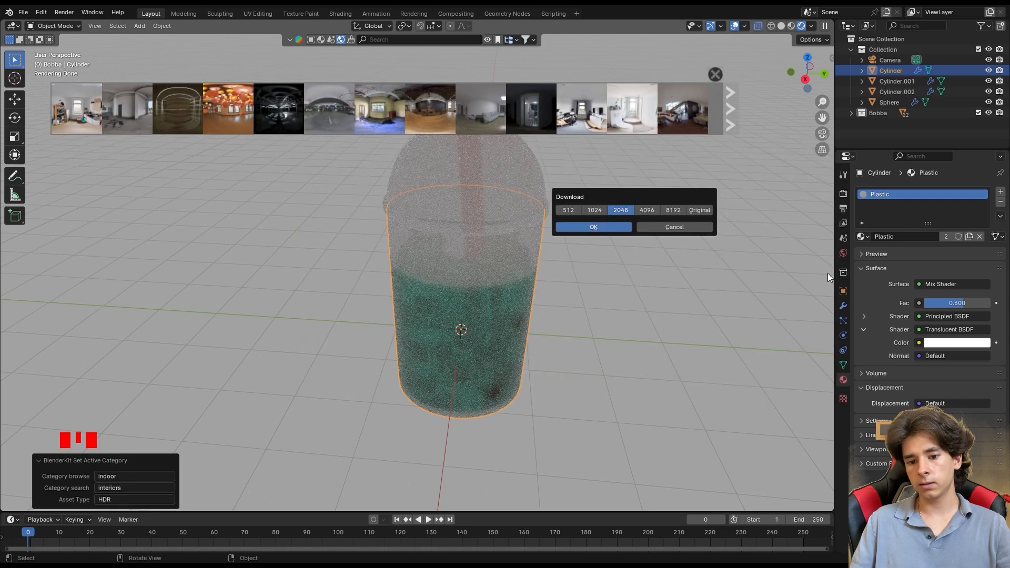
click(587, 231)
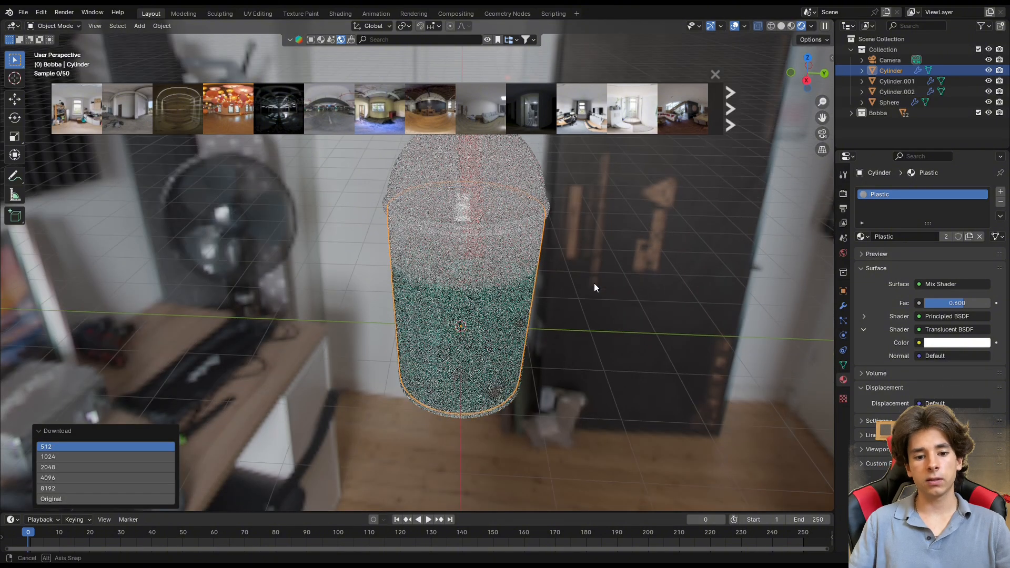
Rotate the whole drink, including cup, lid, straw, liquid and pearls, 90° around the global Z axis
middle_drag(595, 283, 747, 302)
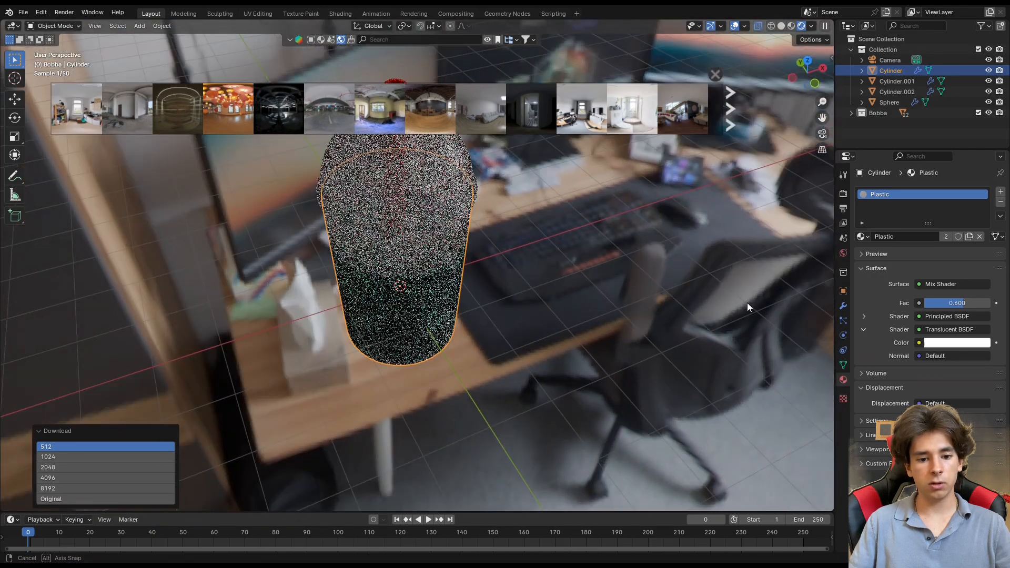
scroll(575, 295, down, 5)
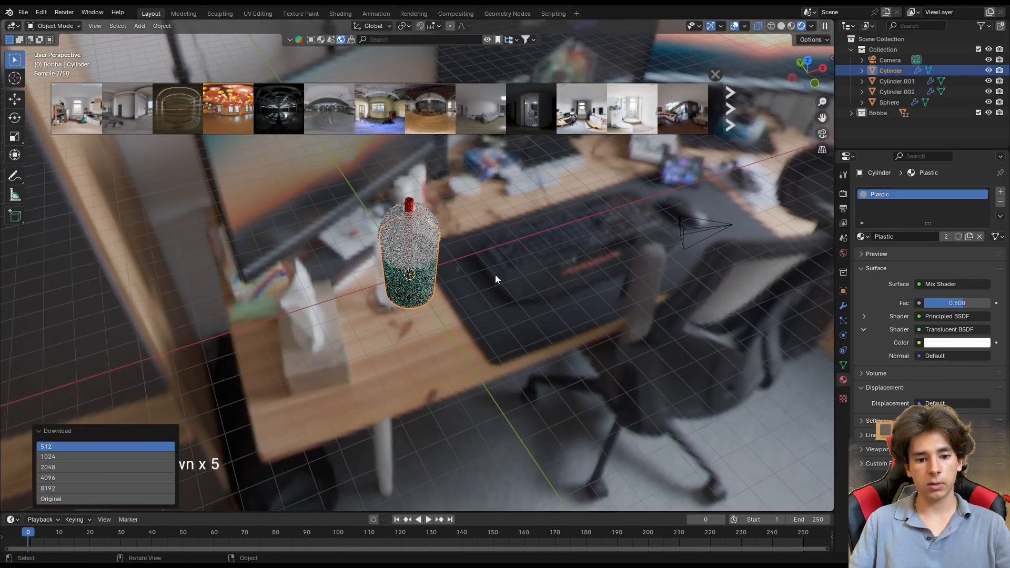
drag(500, 332, 330, 198)
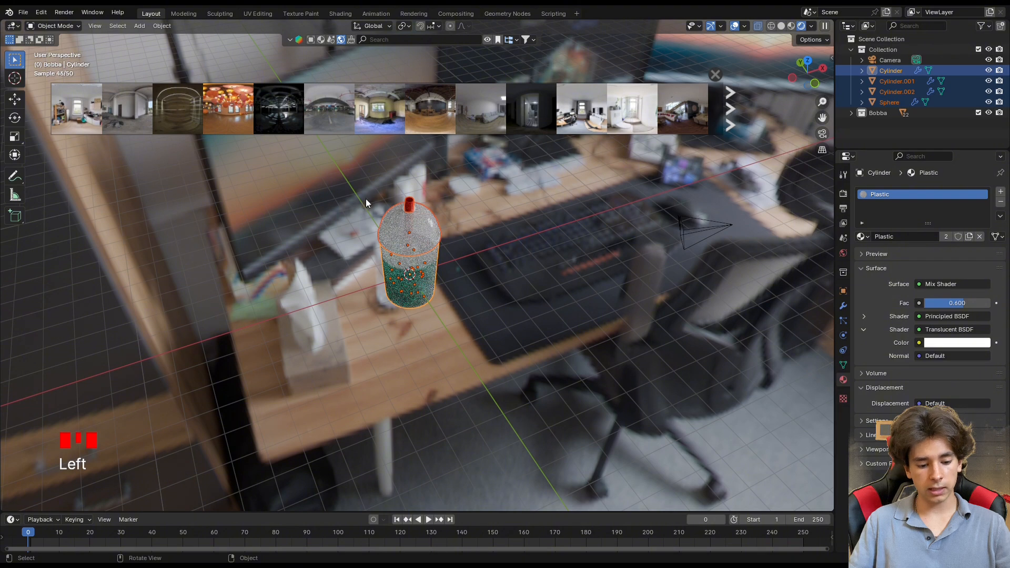
key(r)
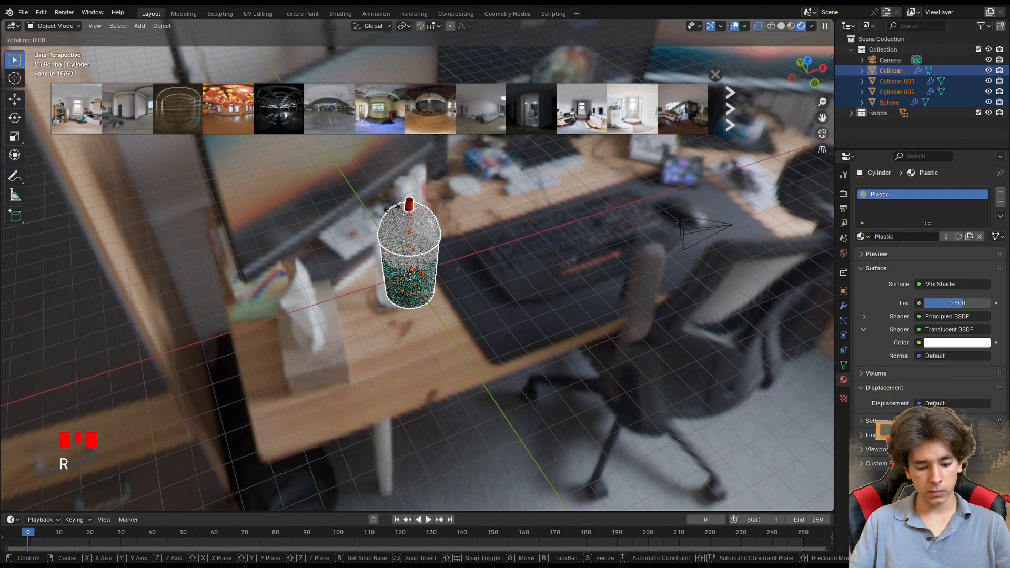
text(z90)
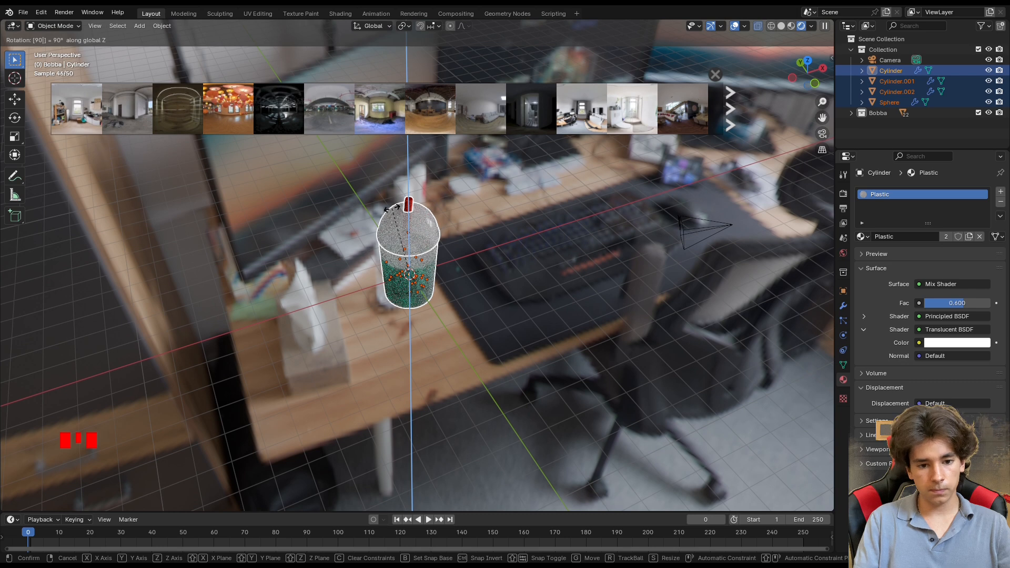
key(Return)
Deselect the drink, save the file, and hide the BlenderKit asset bar
click(472, 314)
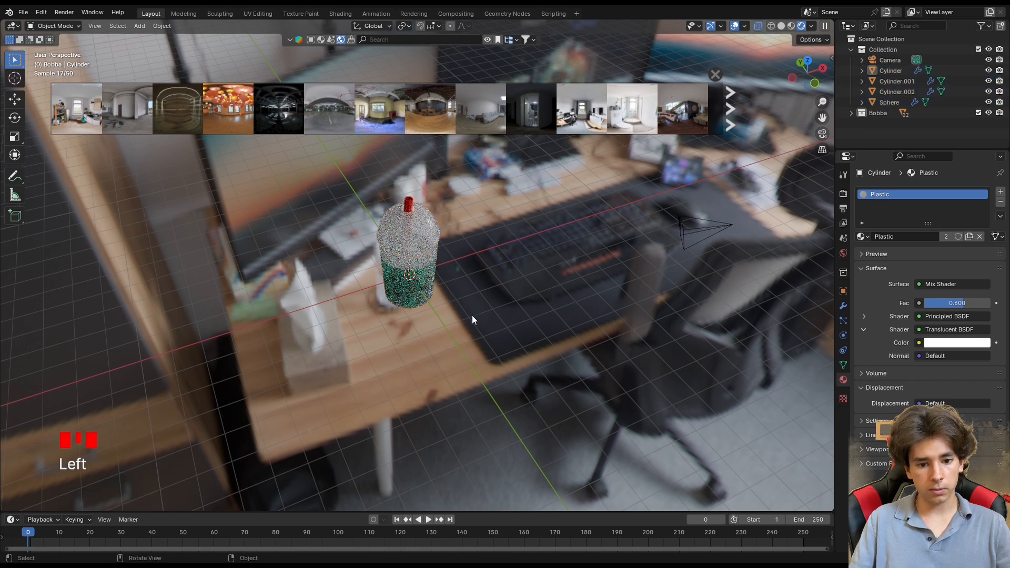
key(ctrl+s)
double_click(425, 316)
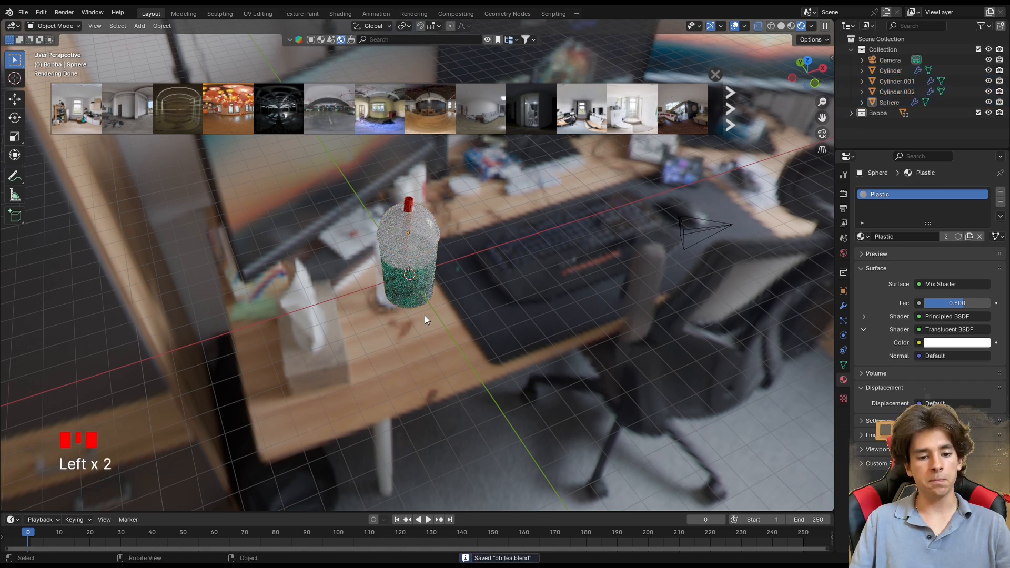
click(485, 39)
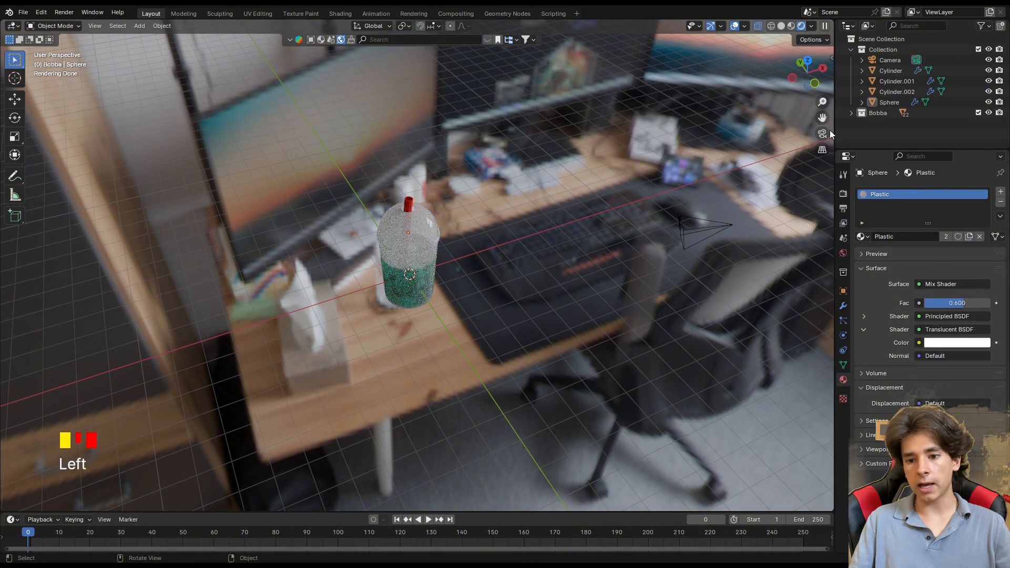
Add a new camera and place it at about X -6.47 m, Y -13.2 m in front of the drink
key(shift+a)
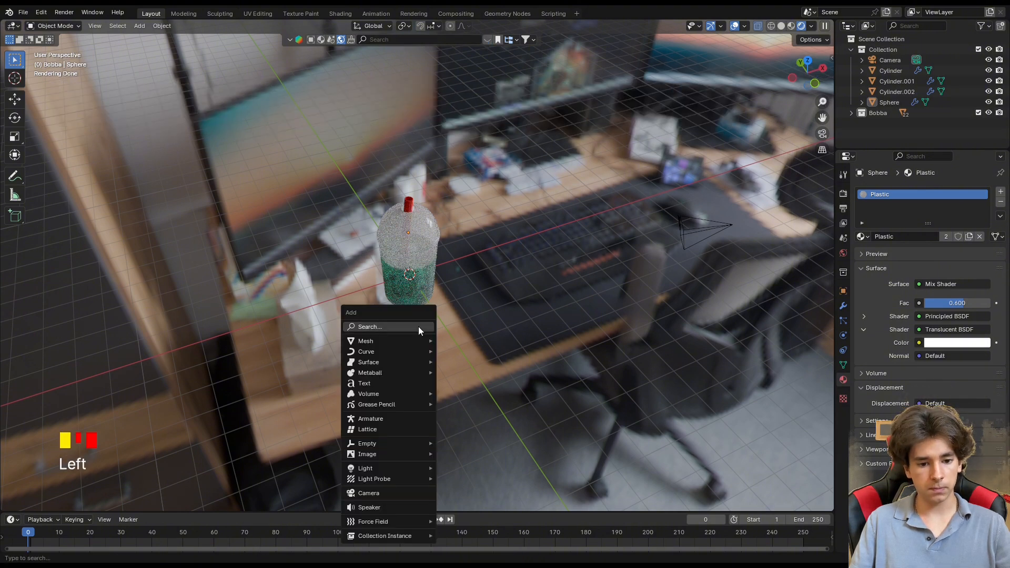
click(385, 494)
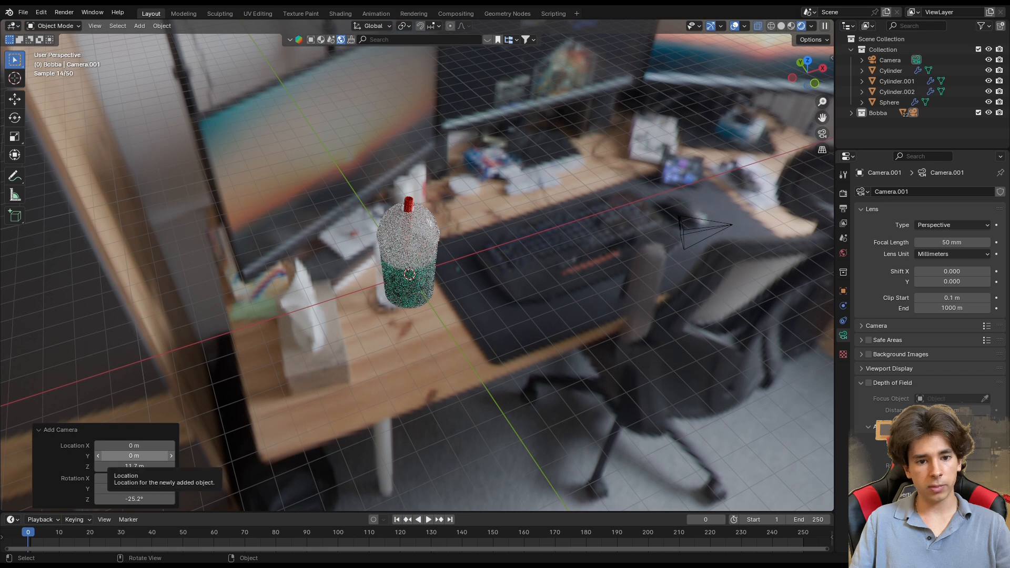
drag(135, 456, 106, 446)
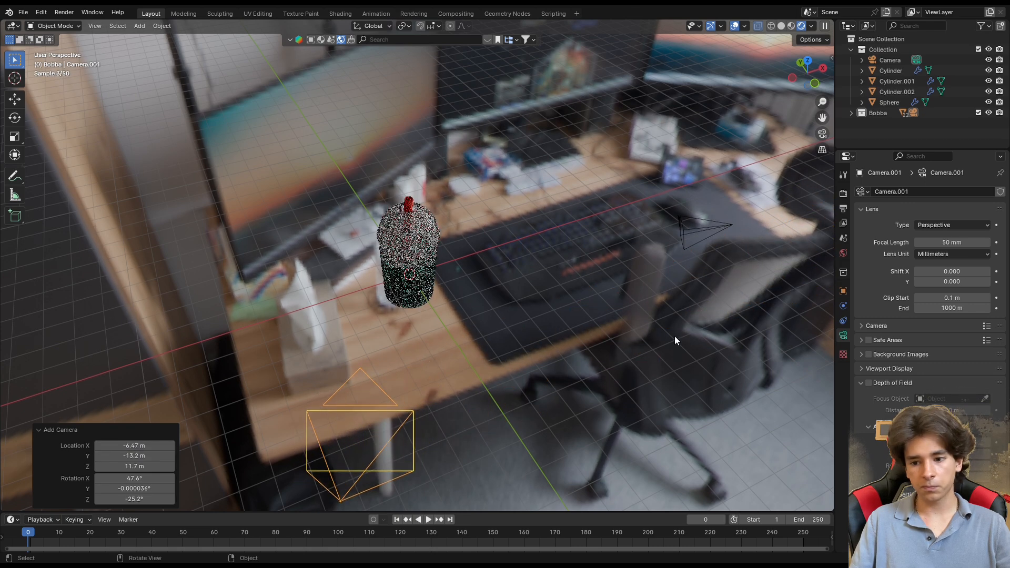
Give the new camera a Track To constraint that targets the cup body
click(842, 310)
click(844, 321)
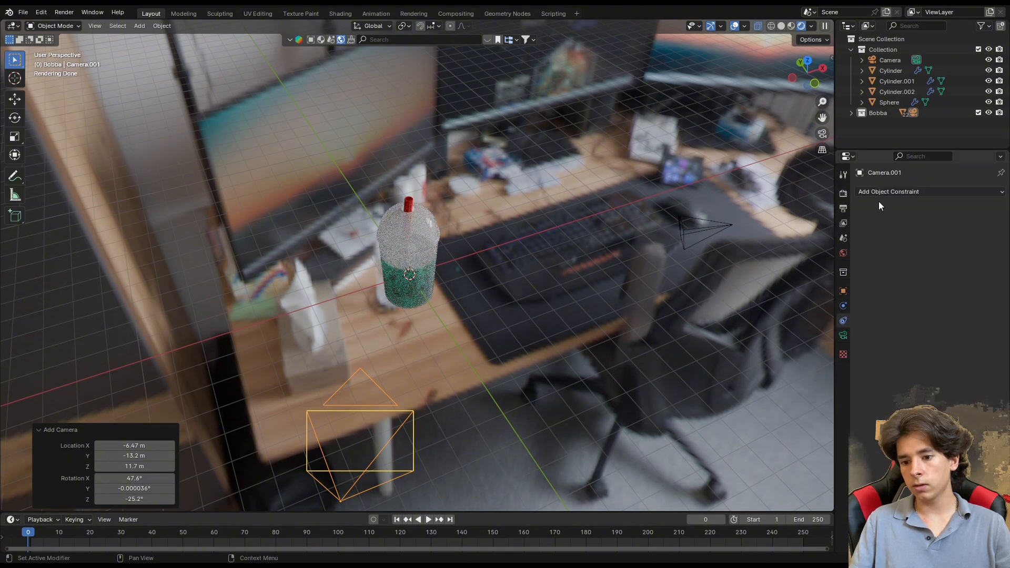
click(947, 192)
click(911, 267)
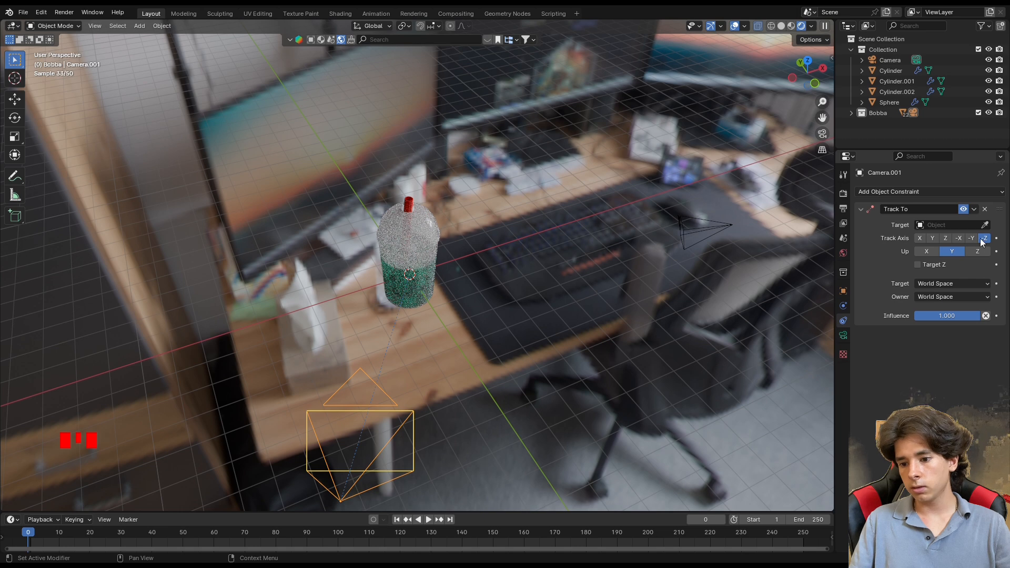
click(411, 211)
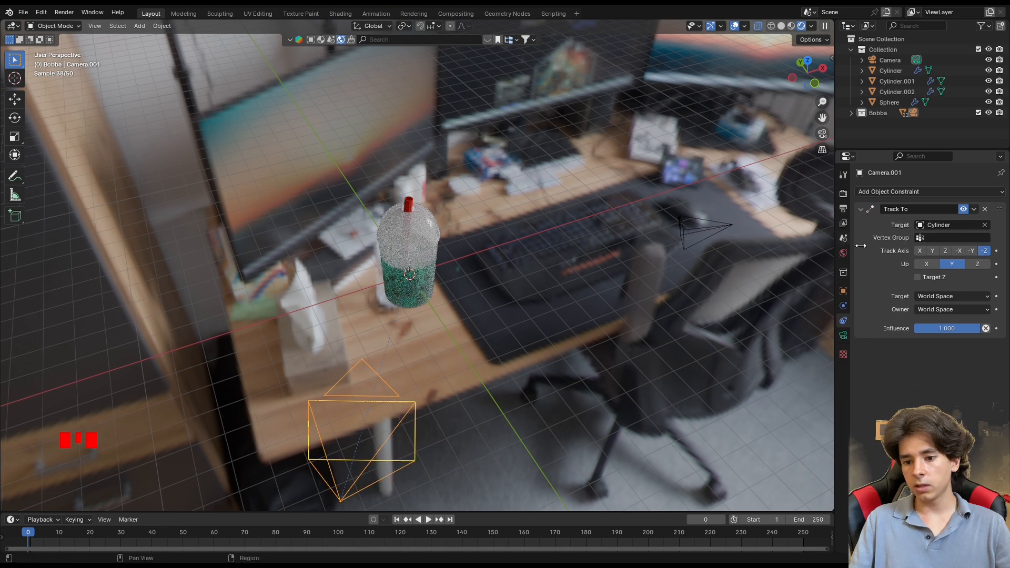
Check the view through the active camera and delete the old camera beside the drink
click(817, 133)
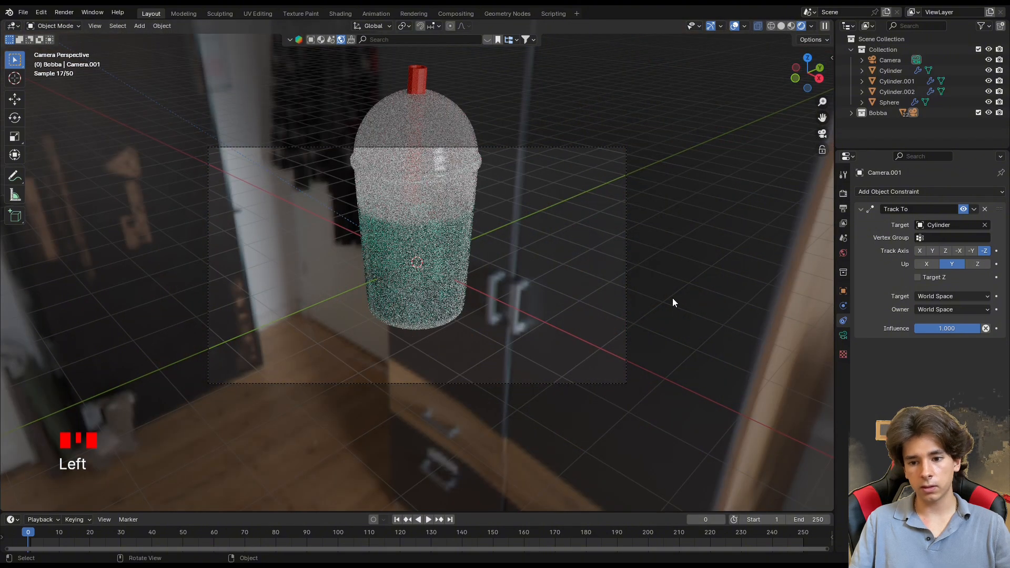
click(843, 291)
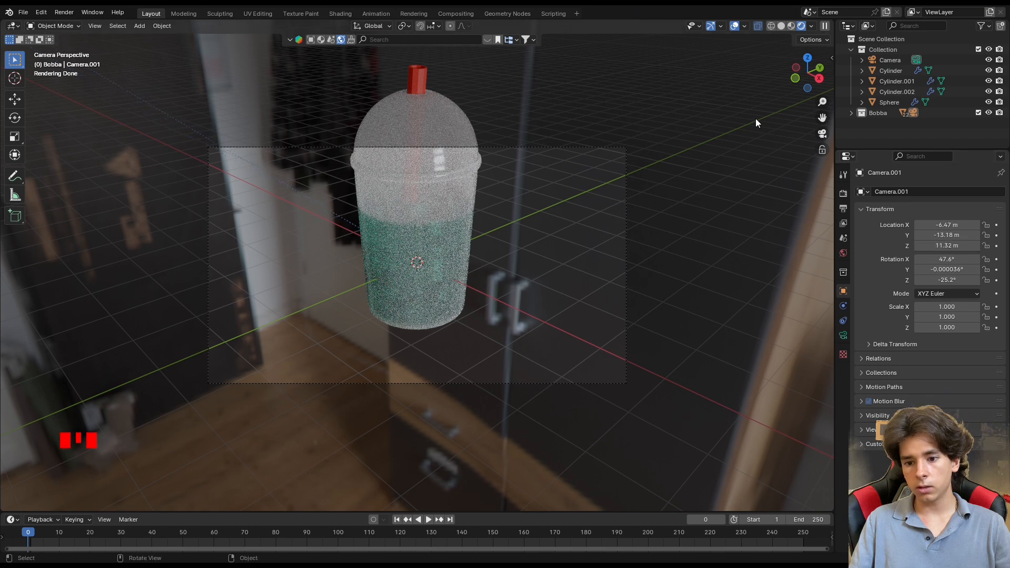
click(822, 133)
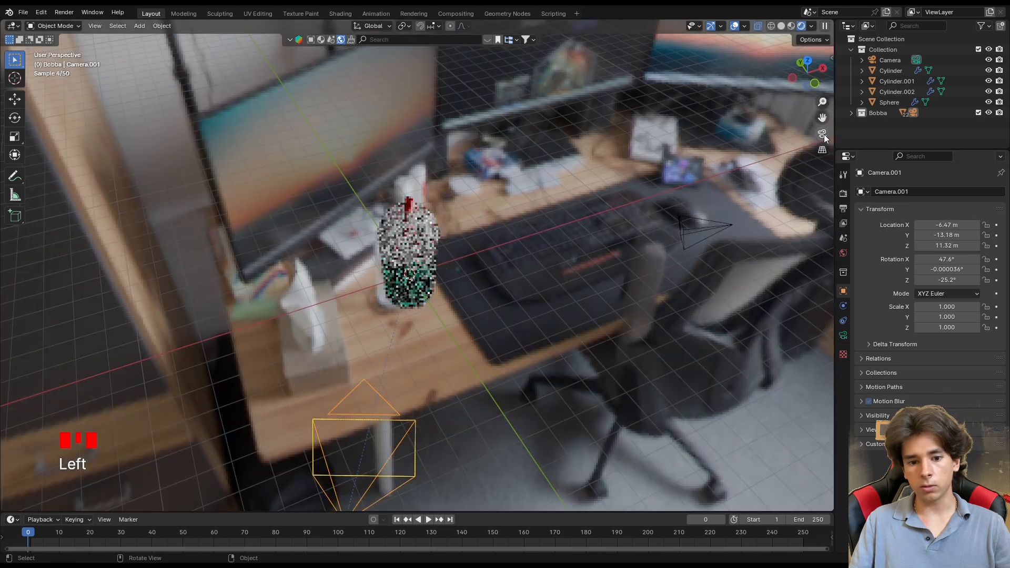
click(699, 241)
key(x)
click(684, 230)
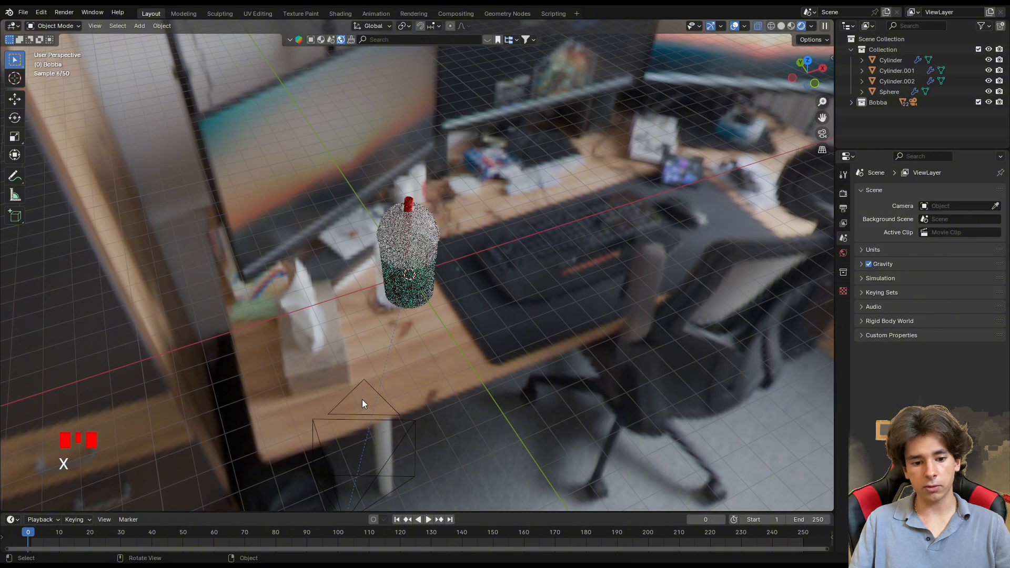
Look through the remaining camera and place it at X -4.49 m, Y -10.19 m, Z 12.83 m
click(381, 416)
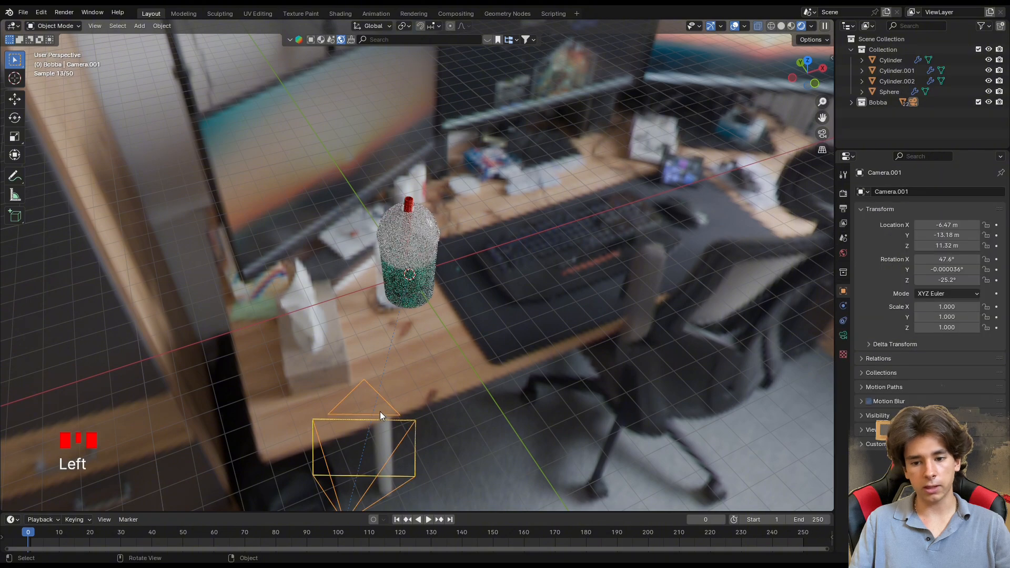
click(826, 134)
drag(947, 246, 958, 225)
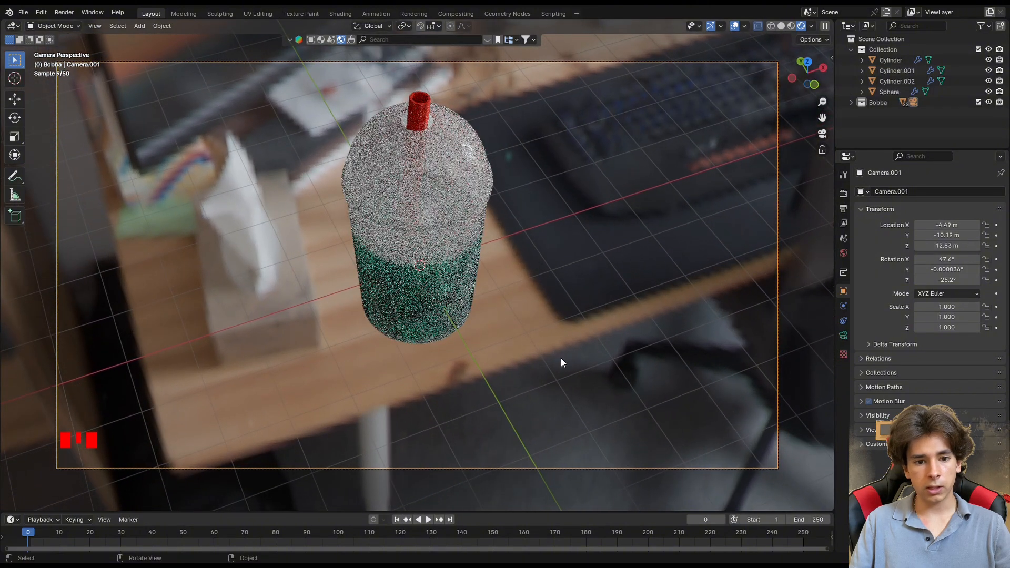
Rotate the whole drink, including lid, straw, liquid and pearls, 45° around the global Z axis
drag(561, 358, 355, 118)
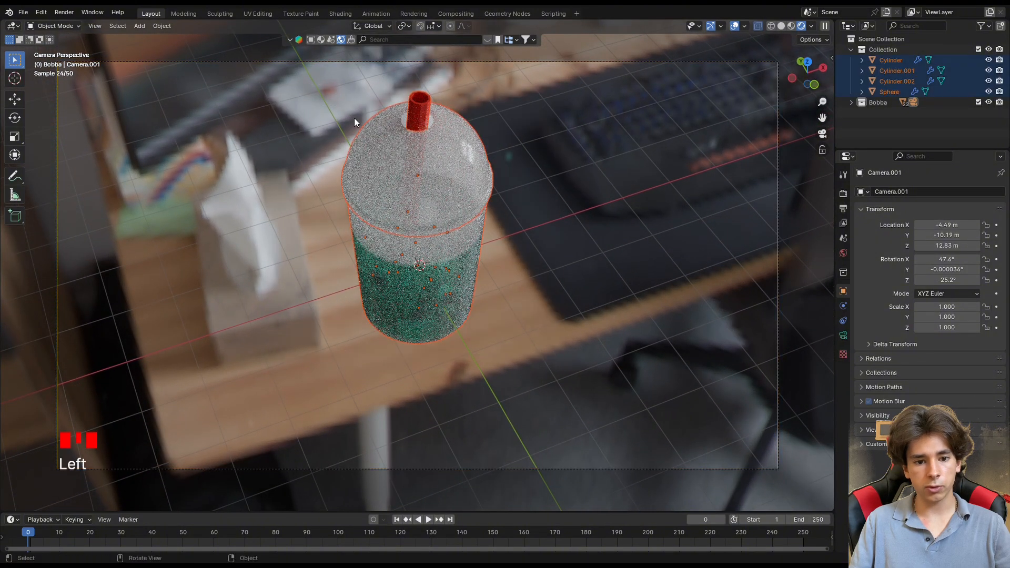
text(rz)
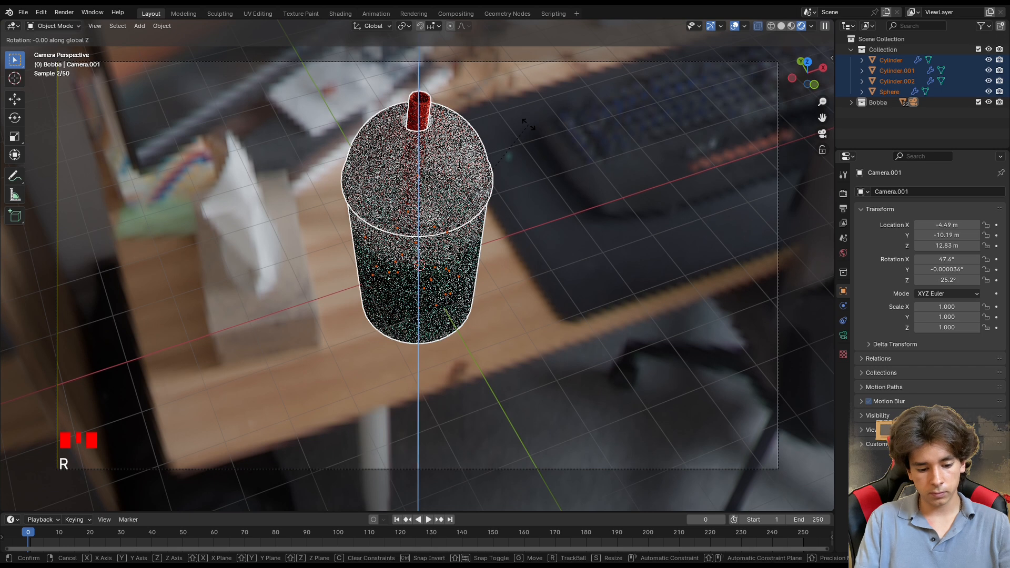
text(45)
Set the Mix Shader factor of the lid's Plastic material to 0.2 and save the file
click(436, 203)
click(437, 203)
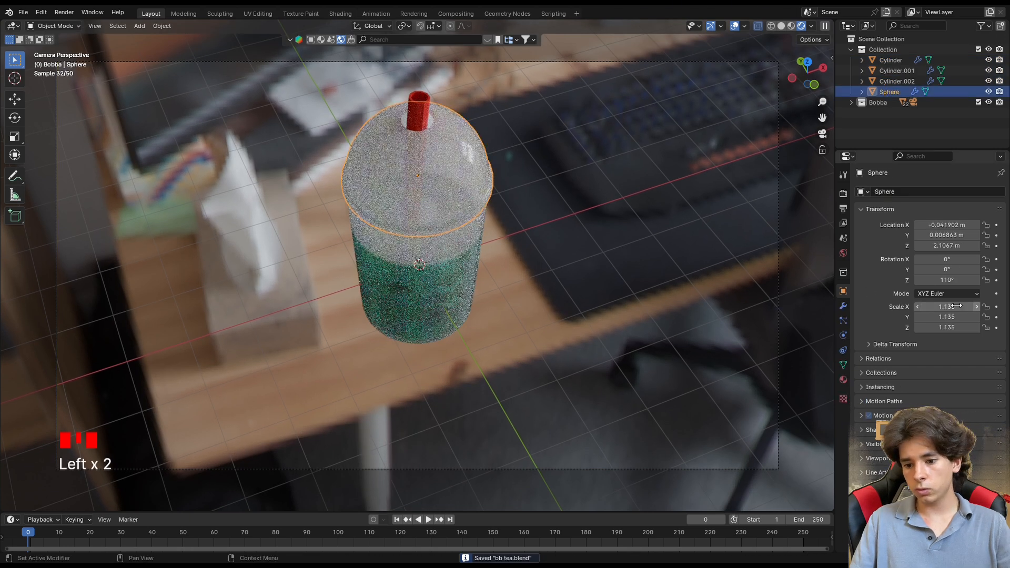
click(843, 379)
mouse_move(977, 256)
mouse_down()
mouse_move(933, 256)
mouse_move(960, 261)
mouse_up()
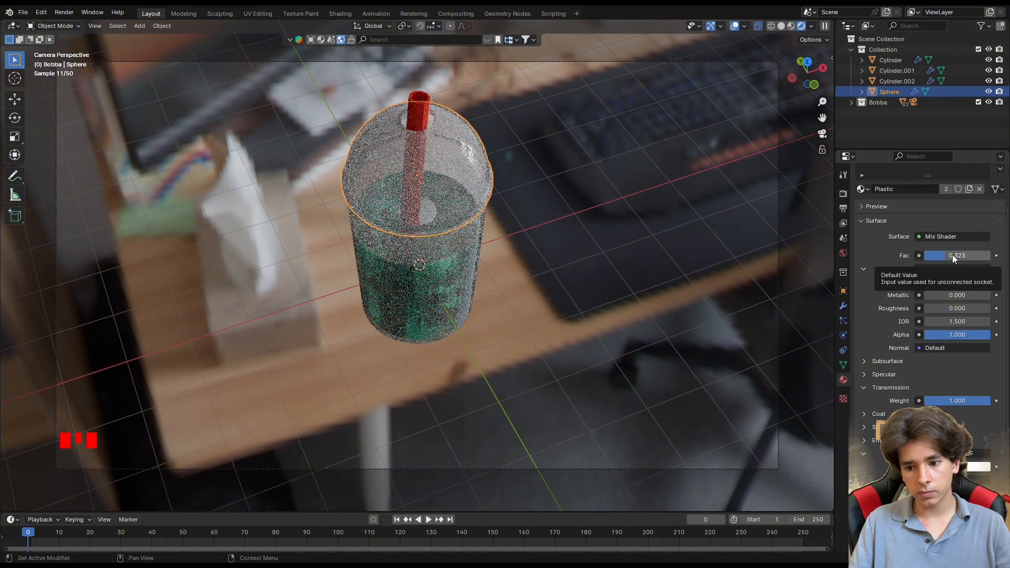
click(953, 255)
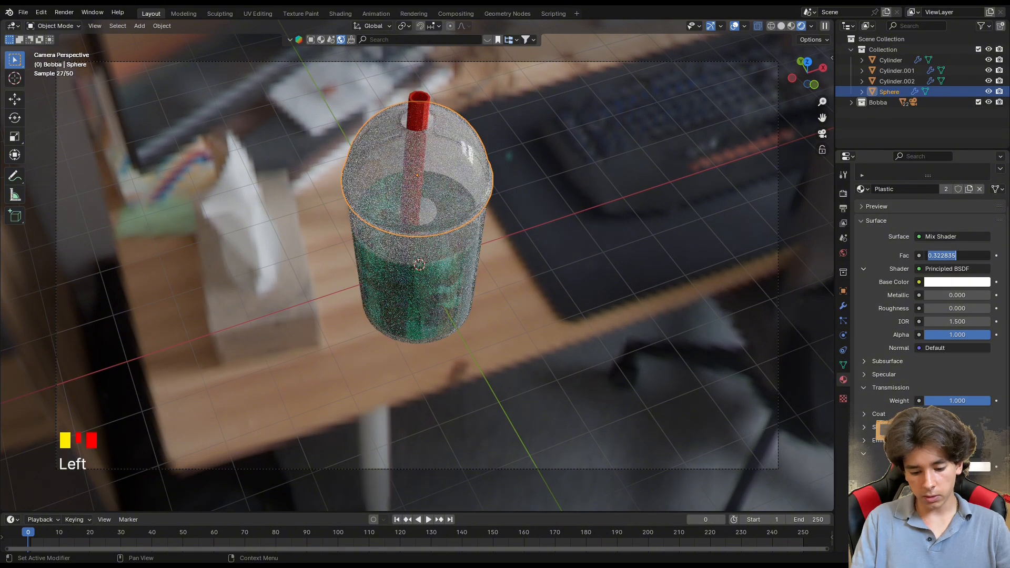
key(BackSpace)
text(0.2)
key(Return)
key(ctrl+s)
Reduce the Solidify thickness of the liquid to 1.03 m and save the file
click(441, 292)
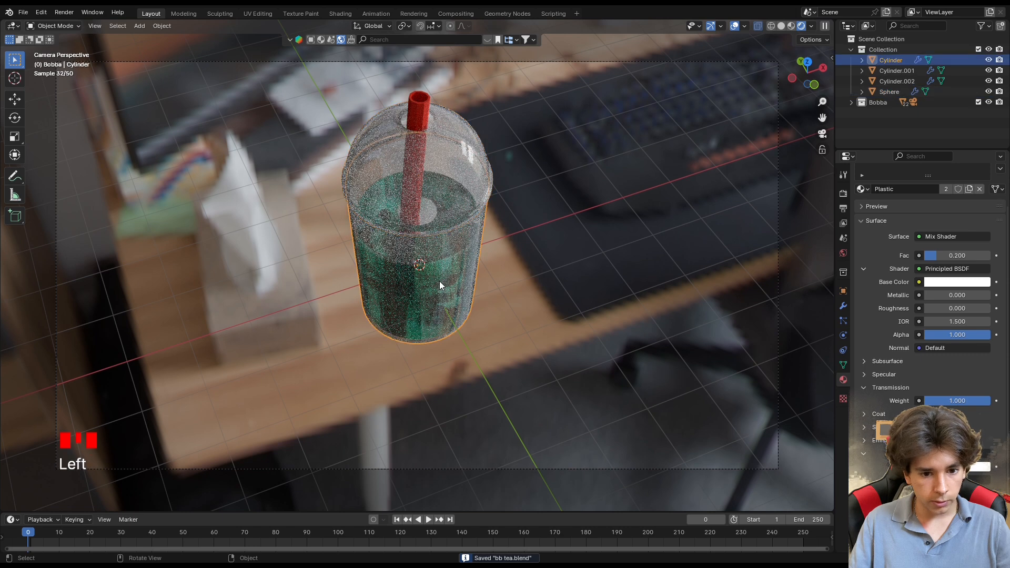
click(456, 272)
click(897, 81)
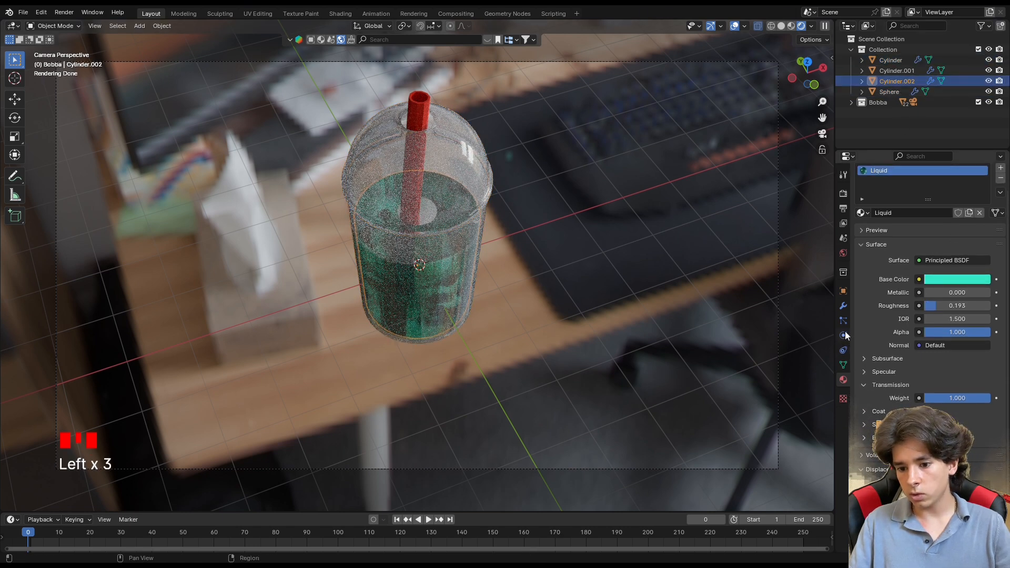
click(843, 307)
click(862, 210)
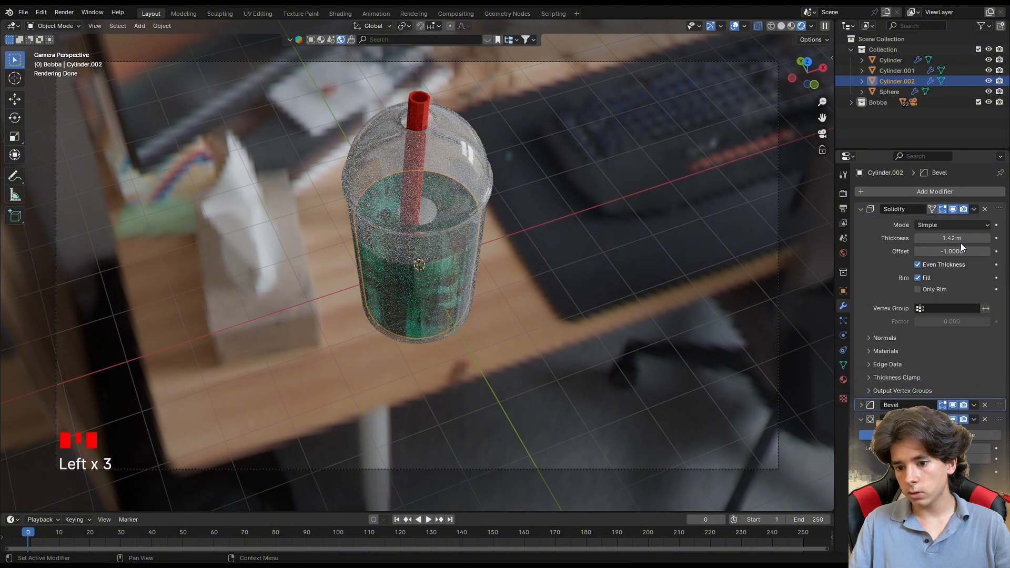
drag(960, 239, 928, 240)
key(ctrl+s)
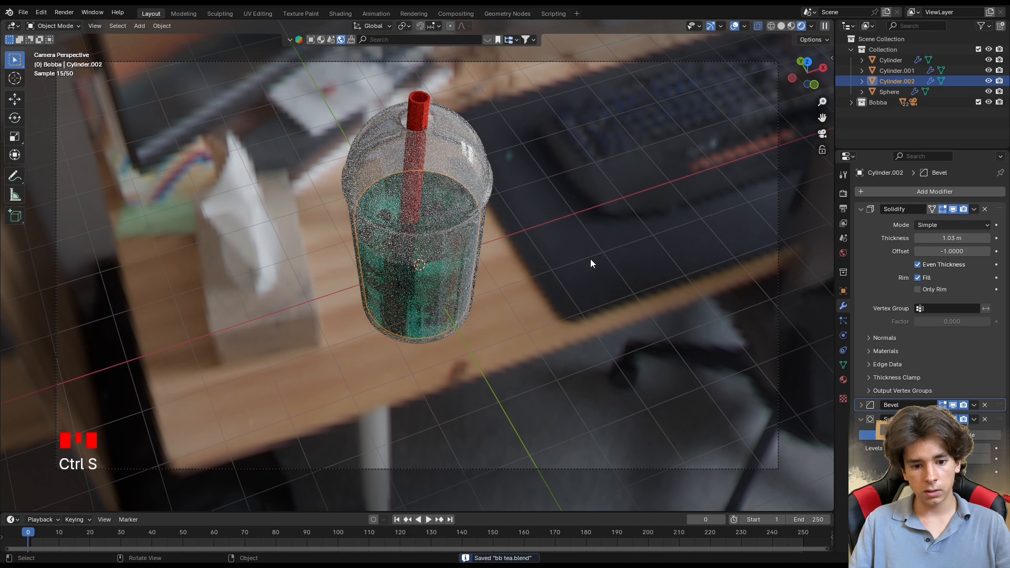
Lower the Mix Shader factor of the lid's Plastic material to 0.1 and save the file
click(483, 162)
click(483, 161)
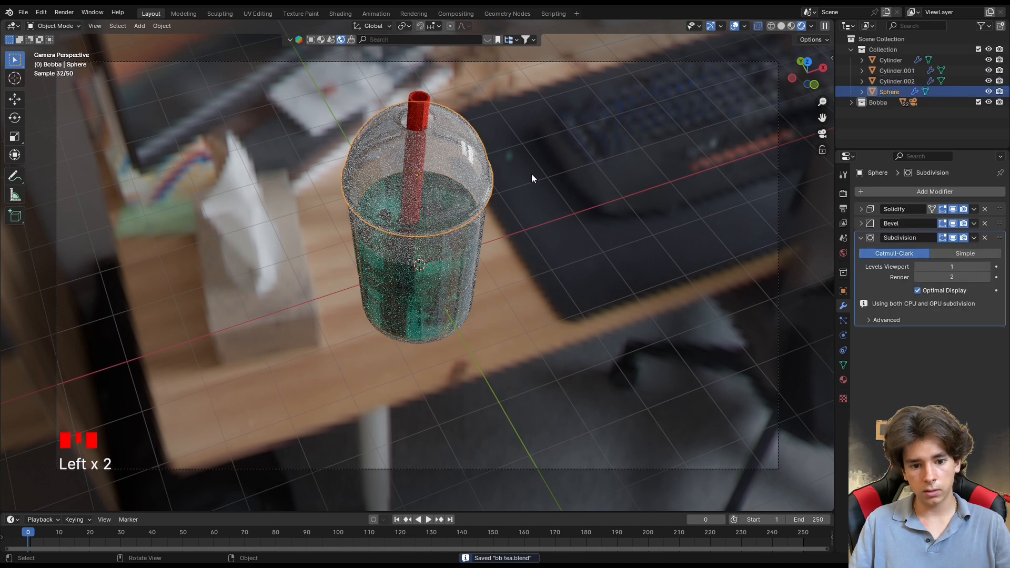
click(853, 330)
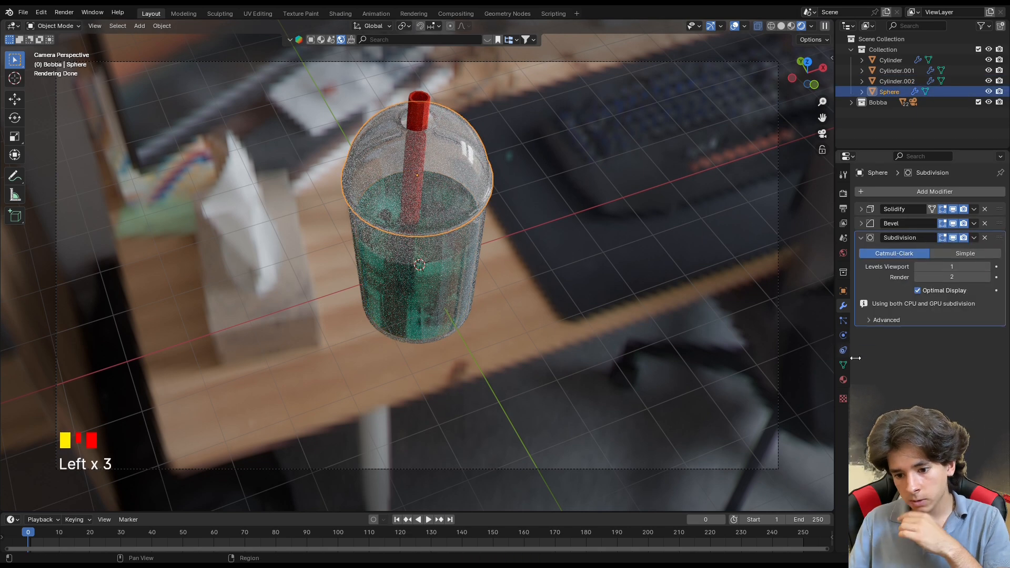
click(844, 380)
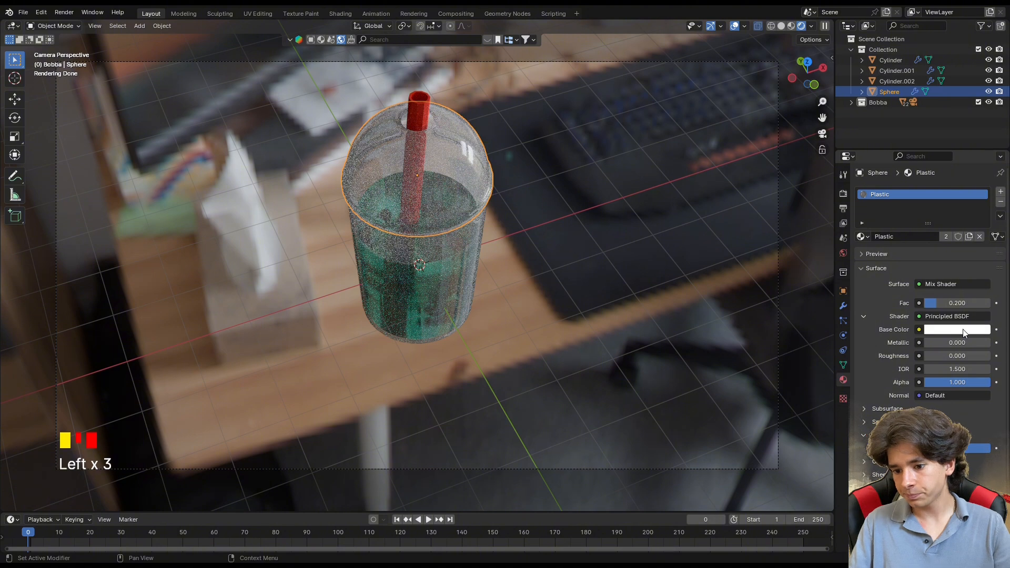
click(938, 303)
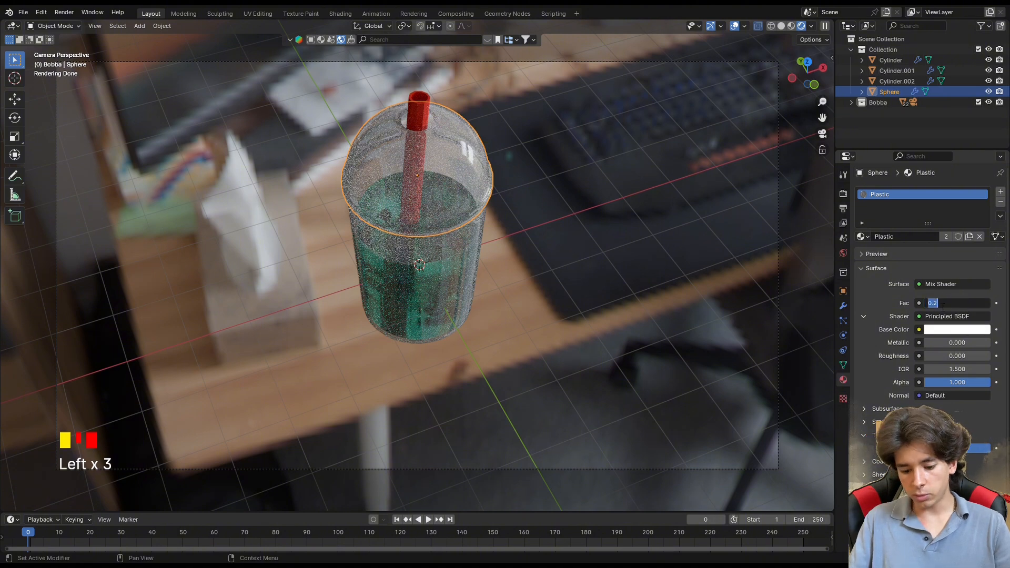
text(0.1)
key(Return)
key(ctrl+s)
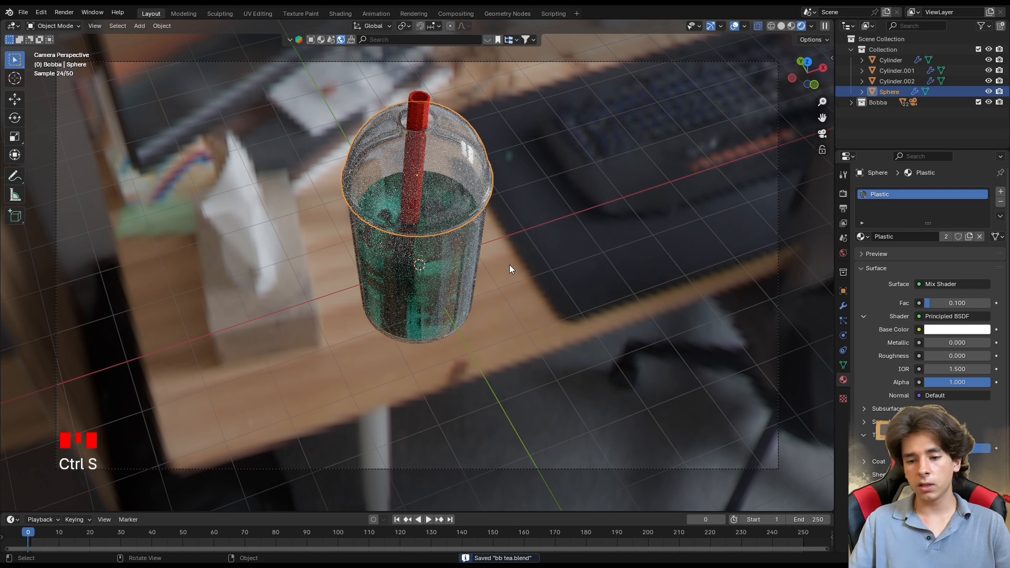
Give the Liquid material a brighter cyan base color with roughness 0.2 and save the file
click(904, 82)
click(955, 303)
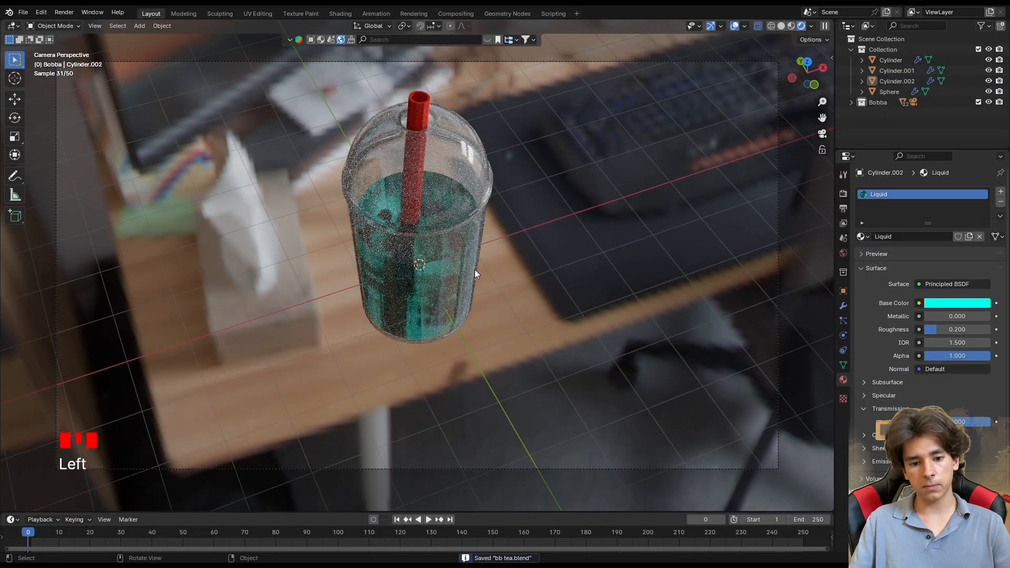
key(ctrl+s)
Set the transmission weight of the cup body's Plastic material to 1
click(967, 359)
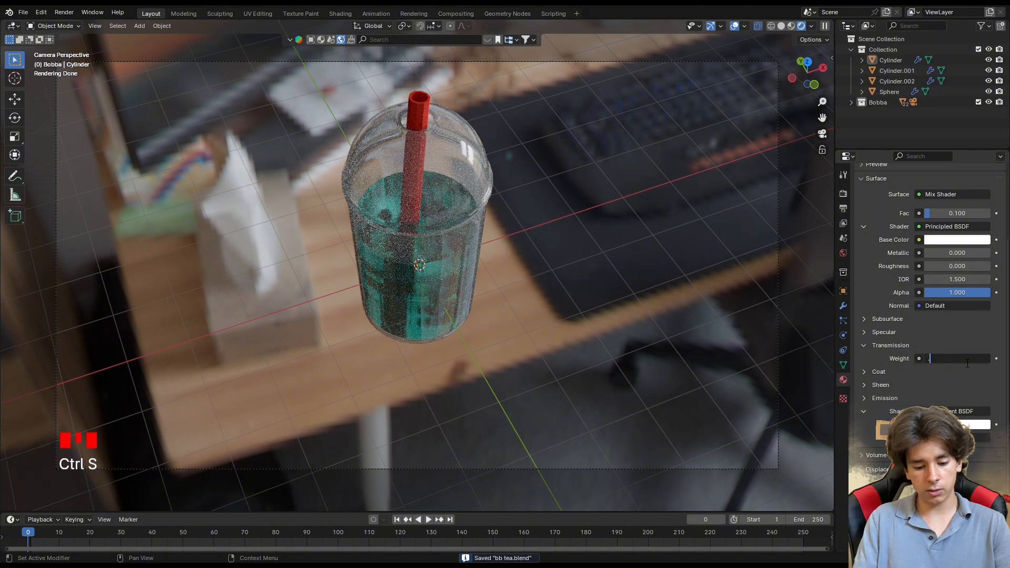
text(1)
key(Return)
Set the focal length of the camera to 100 mm
click(777, 171)
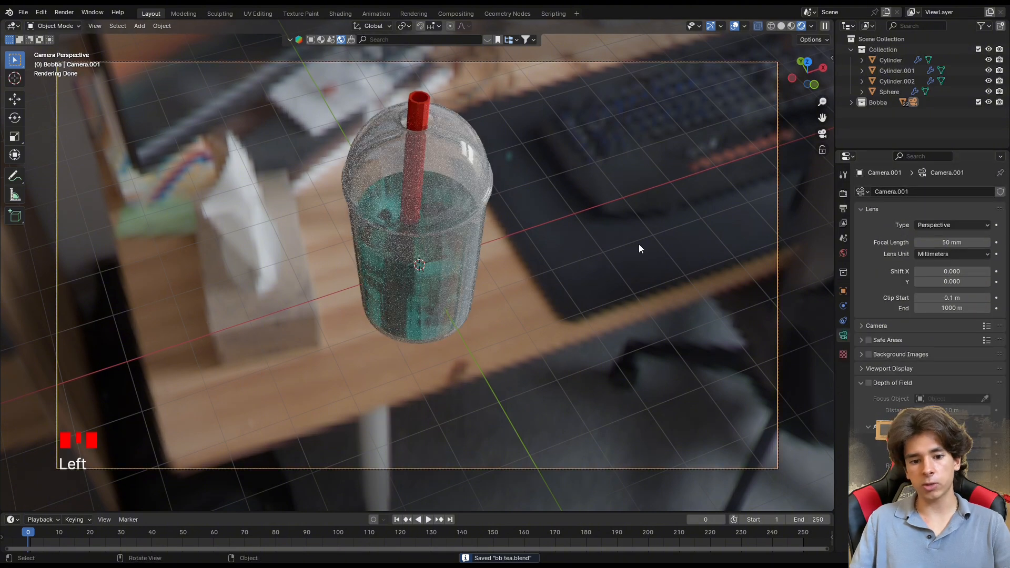
click(983, 243)
text(100)
key(Return)
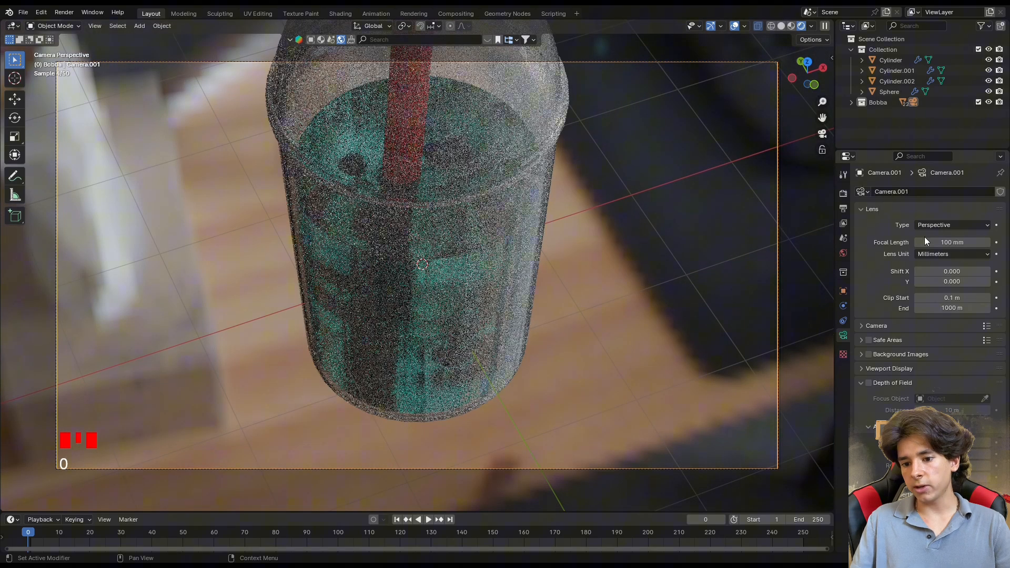
Place the camera at X -6.33 m, Y -13.86 m, Z 14.95 m and release it from tracking the cup body
click(843, 291)
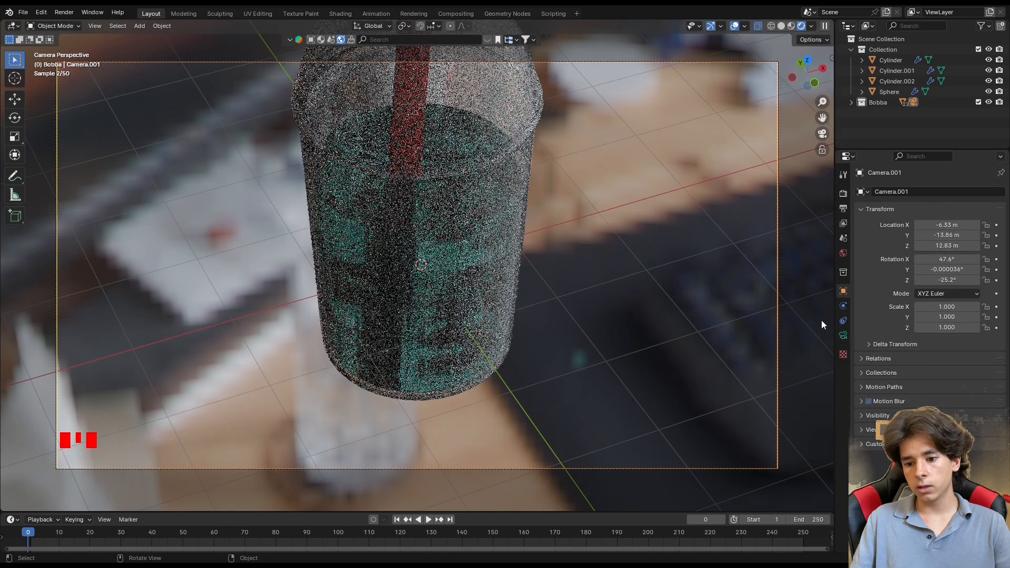
click(843, 321)
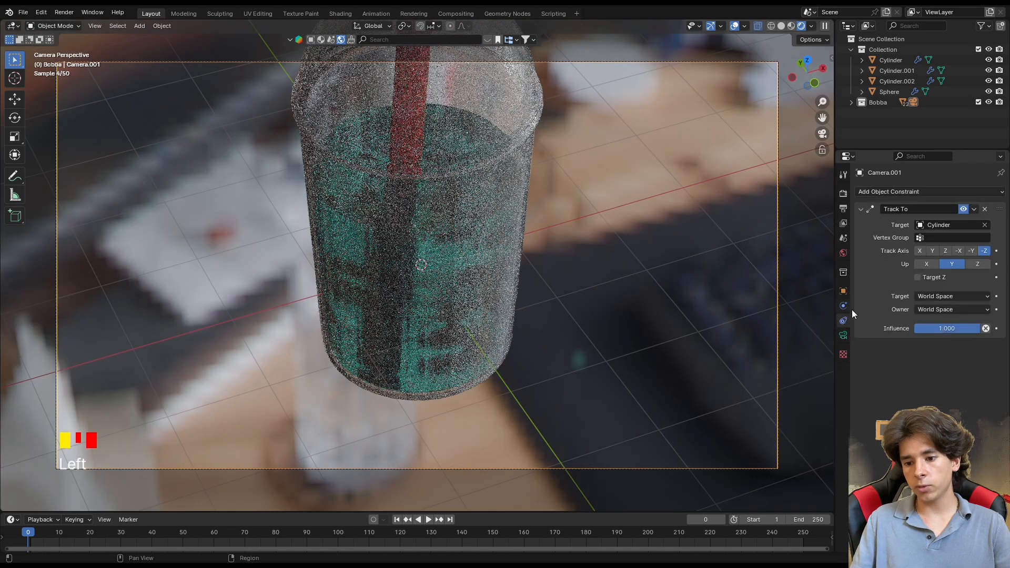
click(984, 225)
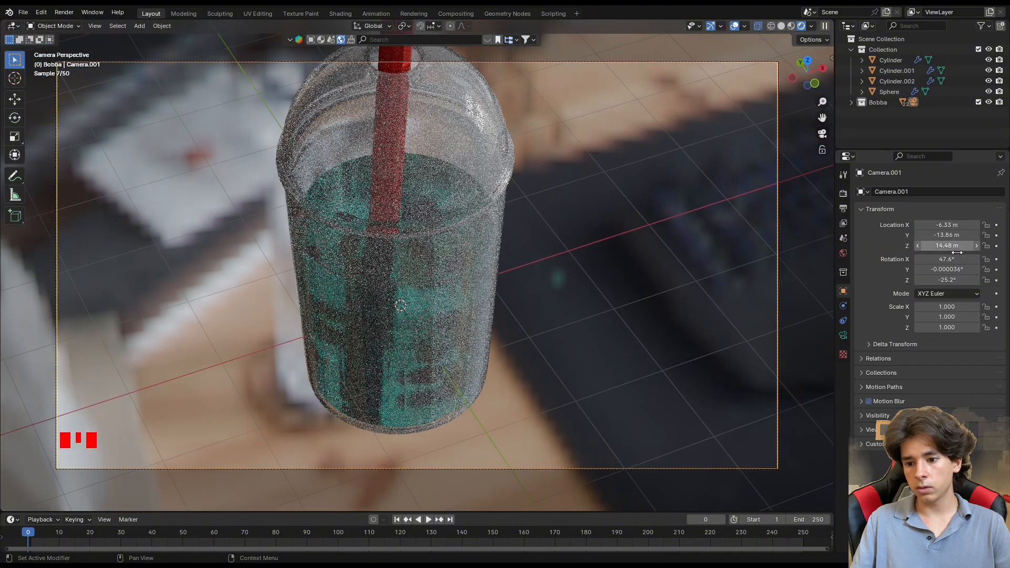
drag(957, 253, 937, 246)
Move the camera about 9.73 m back along its local Z axis in the side view and return to the camera view
click(823, 69)
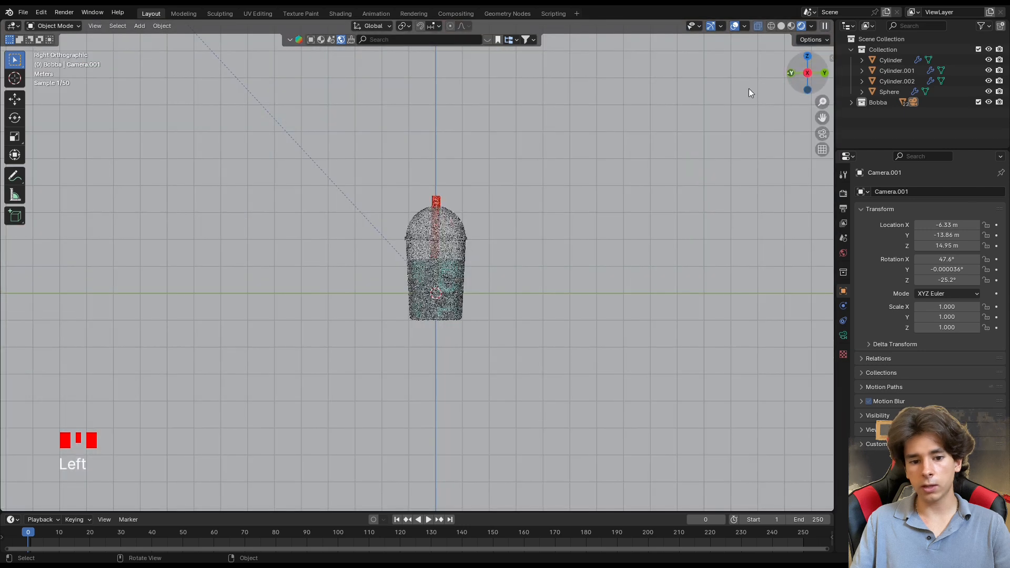
scroll(315, 190, down, 5)
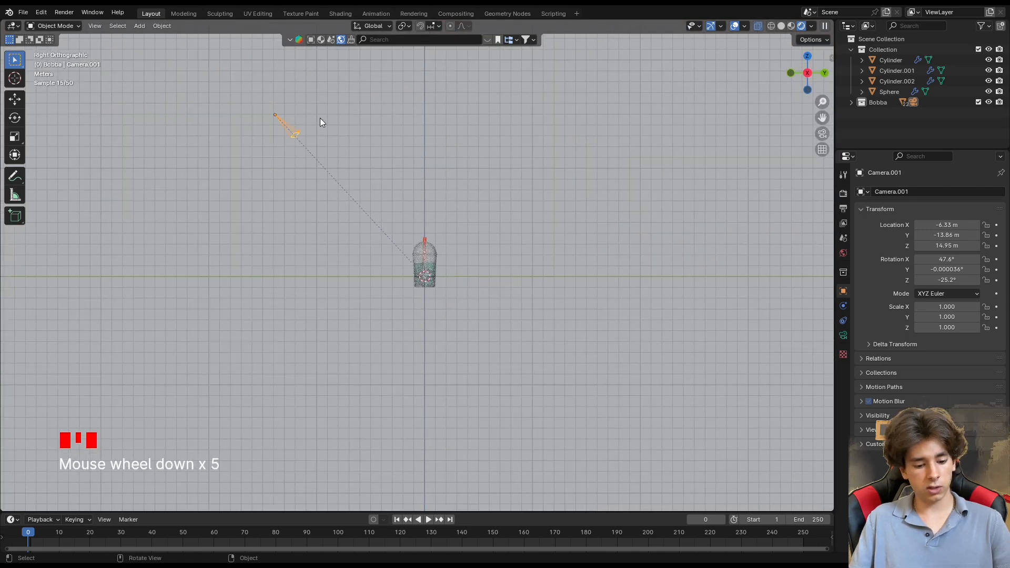
key(g)
key(z)
key(z)
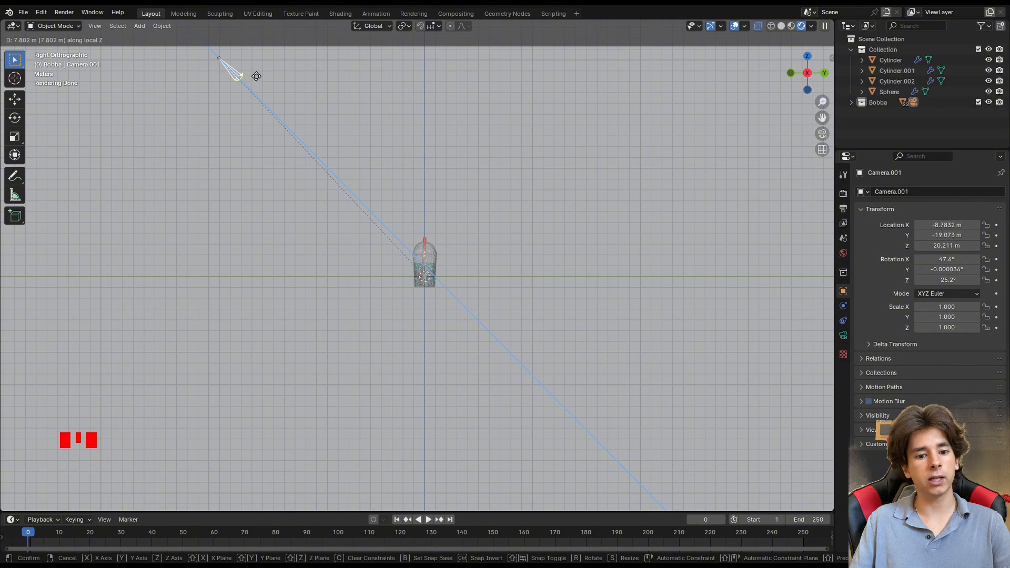
click(244, 62)
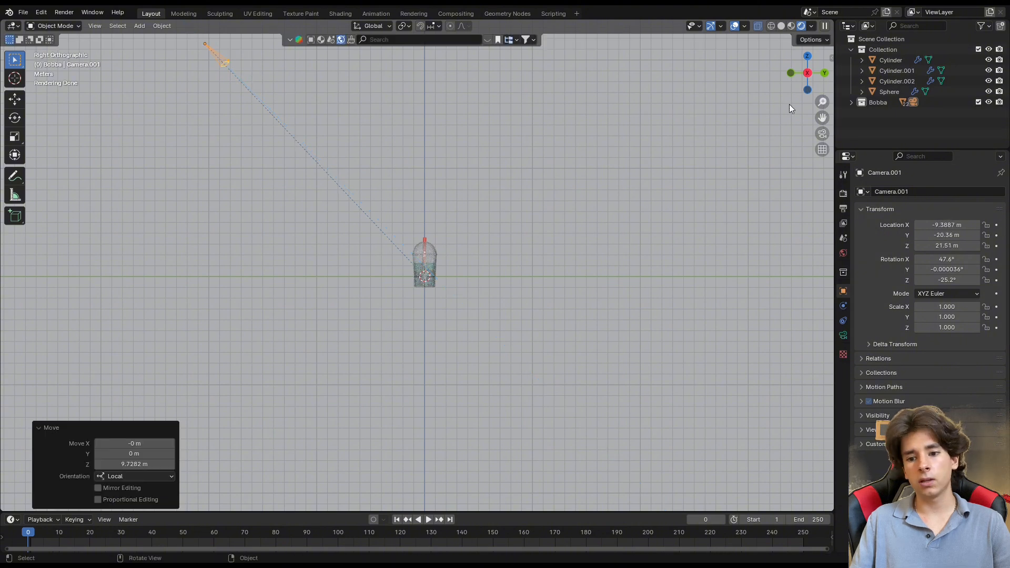
click(822, 133)
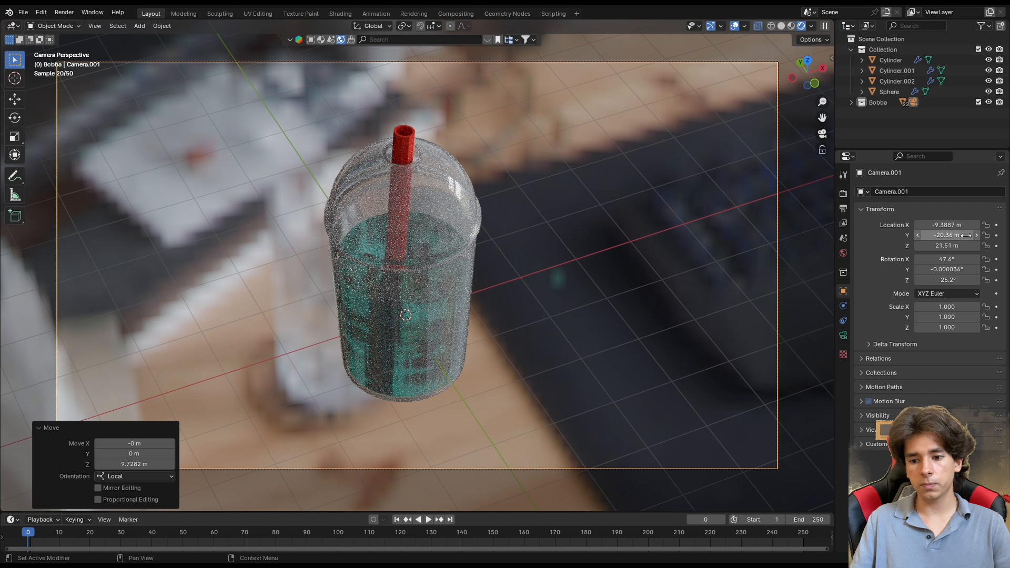
Reframe the drink by moving the camera to about X -8.34 m, turning its Z rotation to about -21°, and adjusting its Y location
drag(947, 236, 1002, 226)
drag(940, 279, 947, 280)
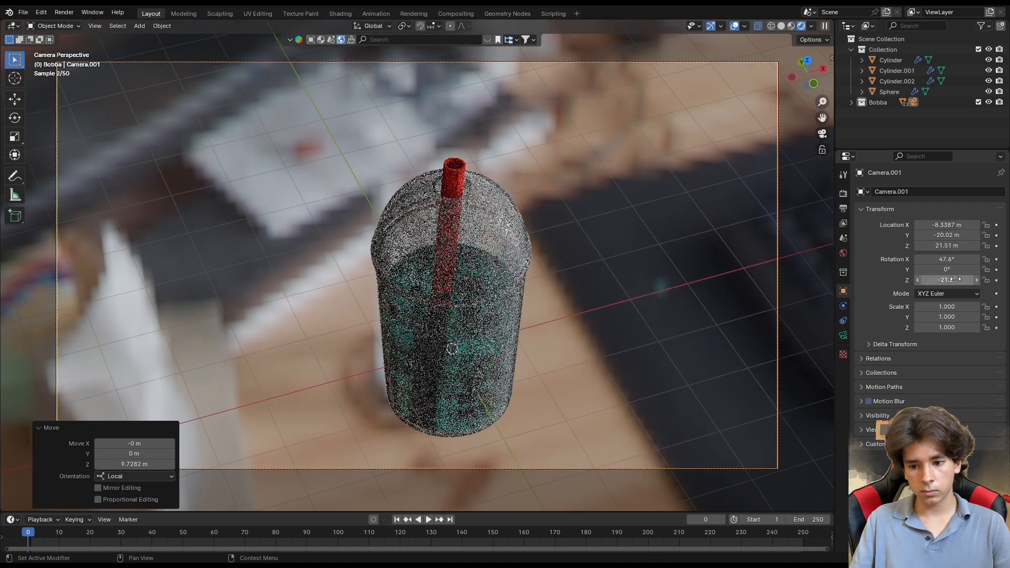
drag(947, 235, 902, 236)
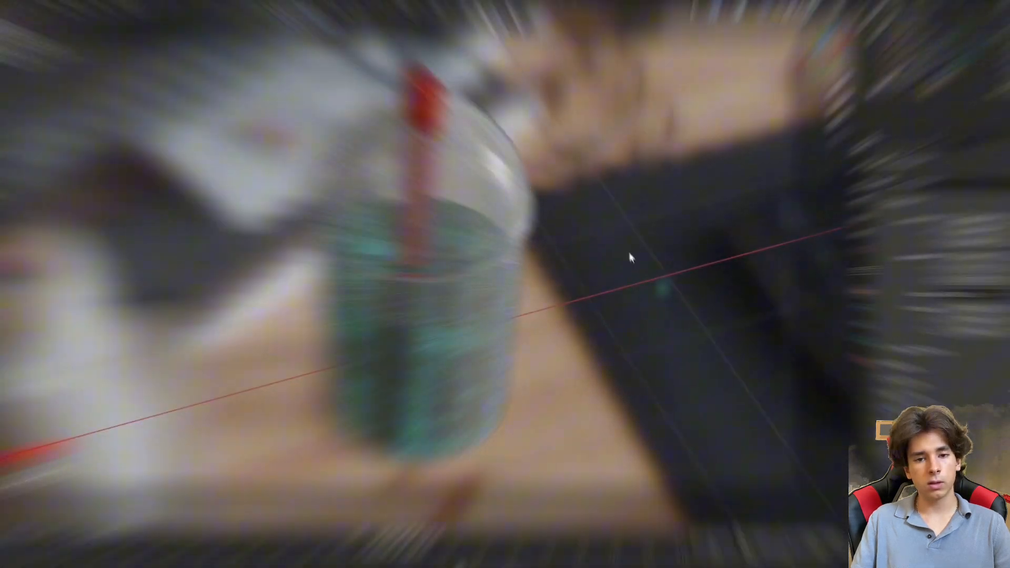
Save the file and render the image from the camera
key(ctrl+s)
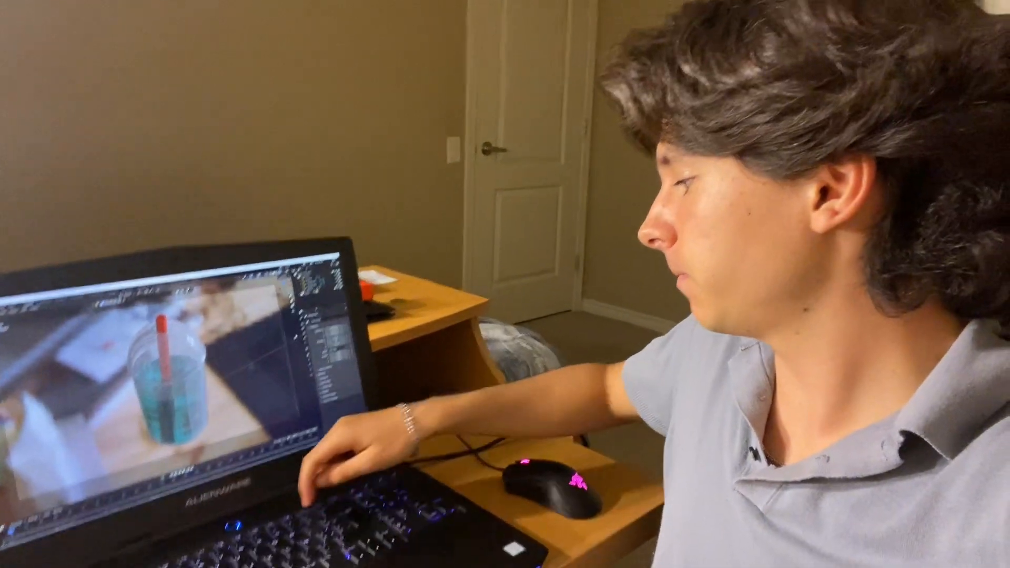
key(F12)
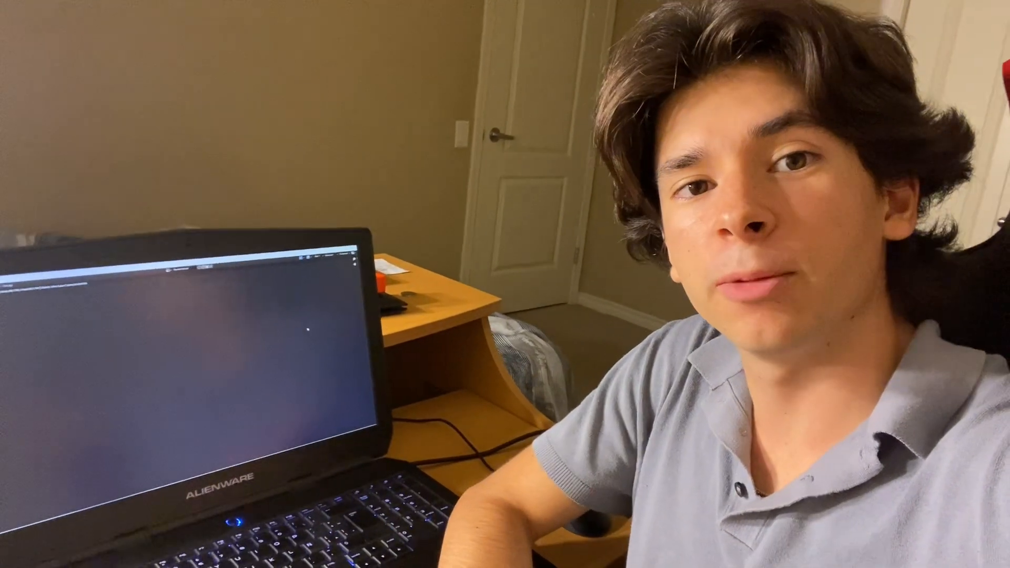